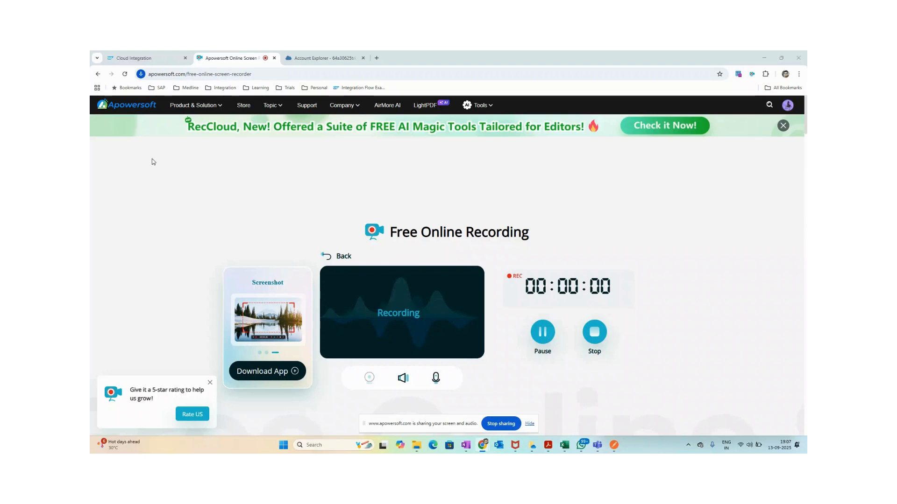
Step: Switch to OneNote, extend the Session 4 page title to "Session 4 Request Reply" and make the whole title bold
click(466, 445)
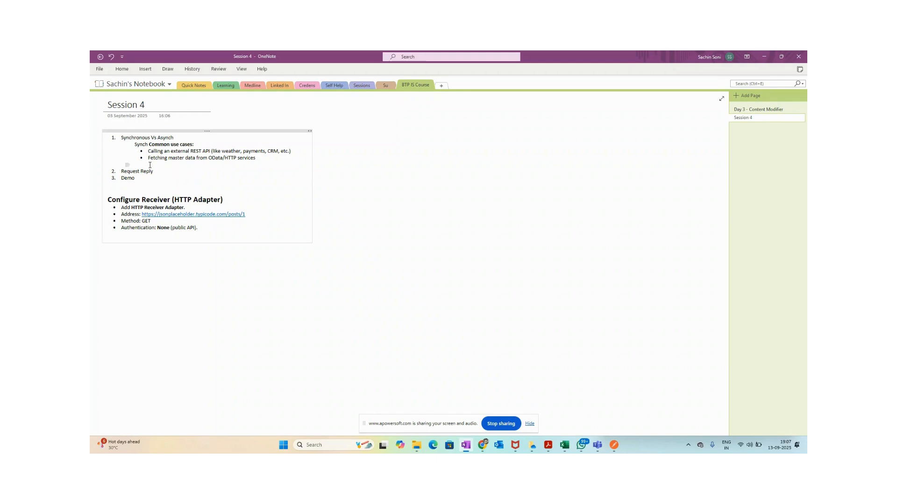
drag(153, 172, 121, 171)
key(ctrl+c)
click(156, 106)
key(ctrl+v)
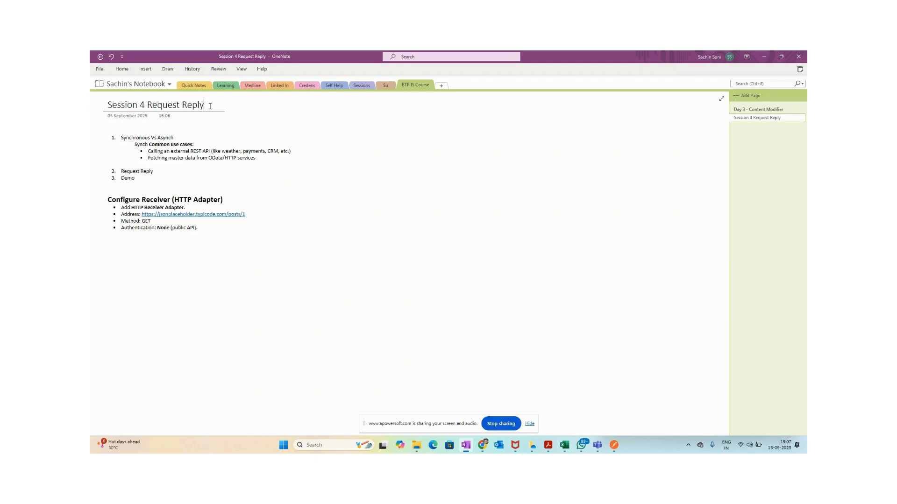
drag(210, 106, 105, 106)
key(ctrl+b)
click(194, 114)
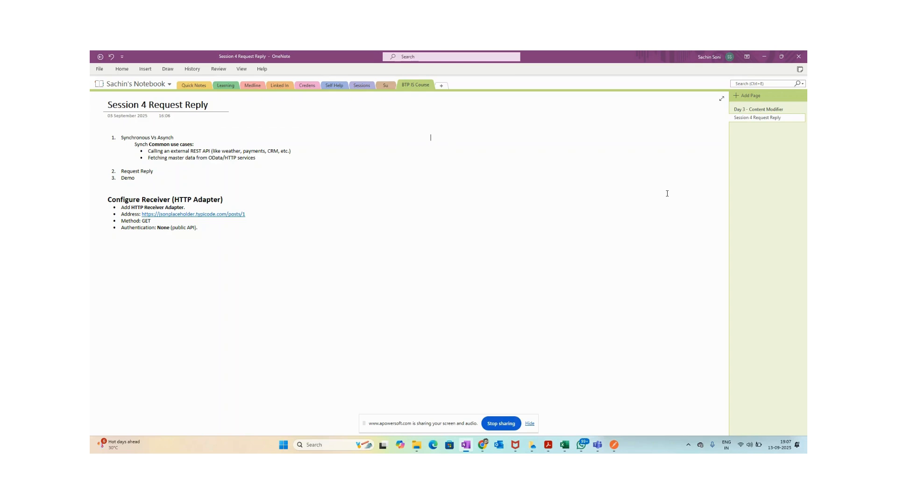
Step: Add a separate note beside the session outline reading "Synch vs Async", with "Asynch - Fire and Forget" below it
text(Sync)
text(h vs Async)
text(Fire and )
text(Forget)
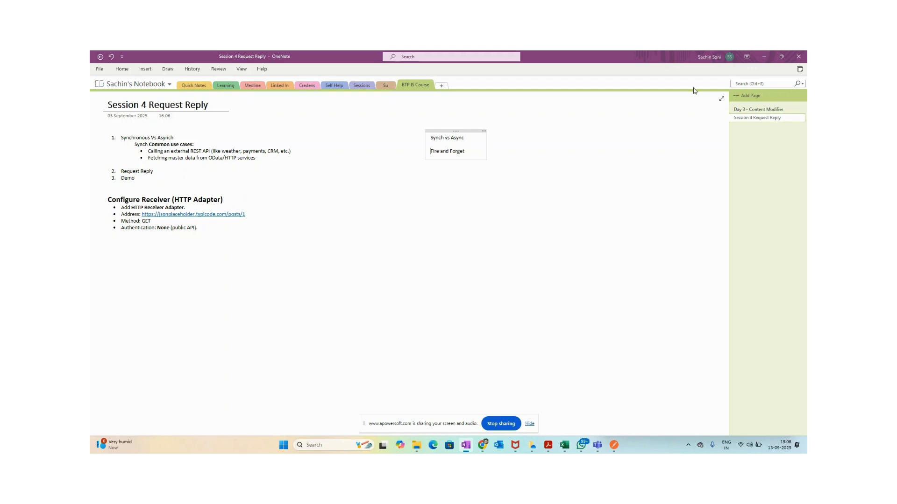
text(Asynch -)
drag(493, 147, 449, 151)
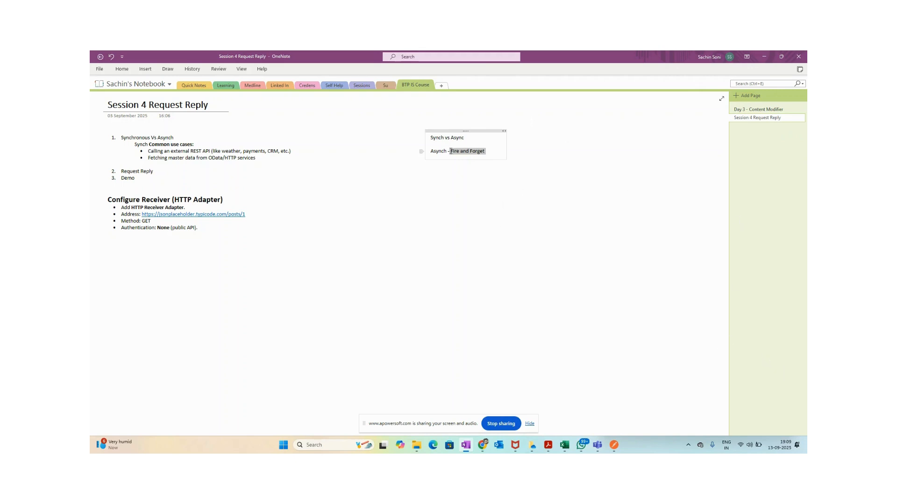
Step: Insert the line "Sync - Wait till response" between the note's heading and its Asynch line
click(469, 125)
click(474, 138)
key(Return)
text(Sync -)
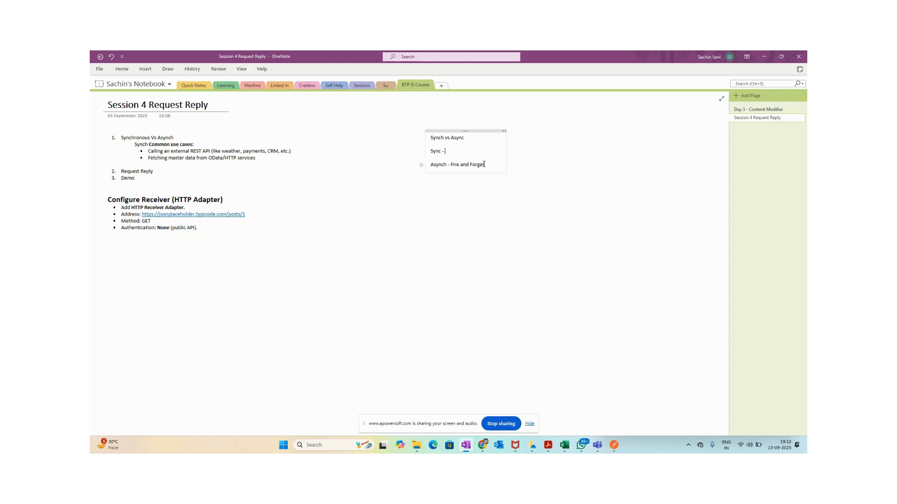
text(till response)
Step: Make the "Request Reply" item in the numbered session outline bold
drag(161, 174, 120, 172)
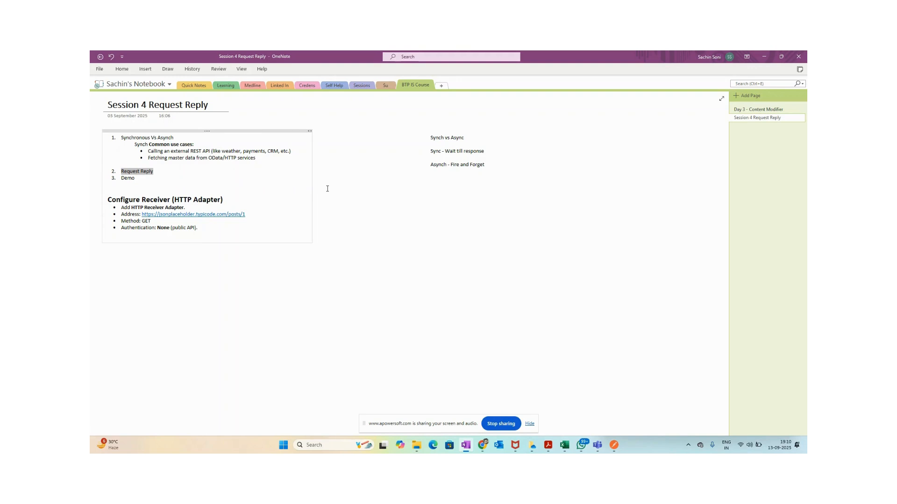
key(ctrl+b)
mouse_move(485, 442)
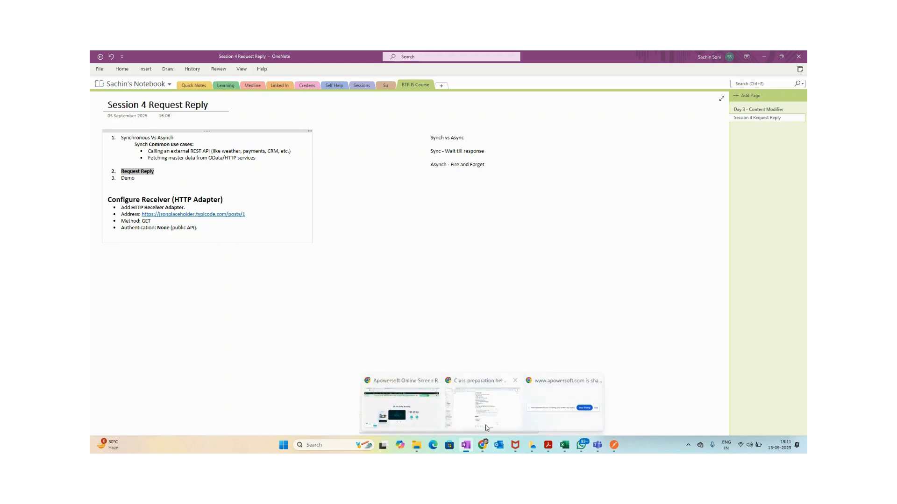
click(509, 416)
click(467, 446)
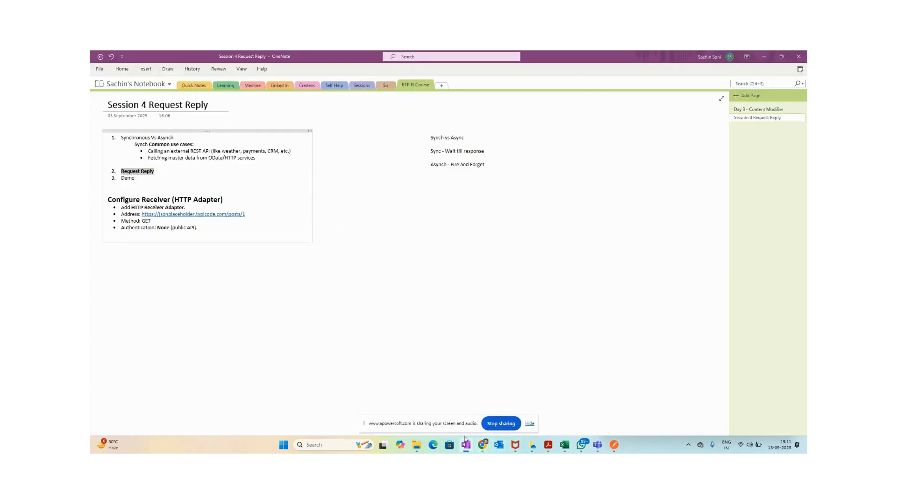
Step: Switch to SAP Integration Suite in Chrome and examine the existing RequestReplyDemo flow down to its Receiver
mouse_move(484, 447)
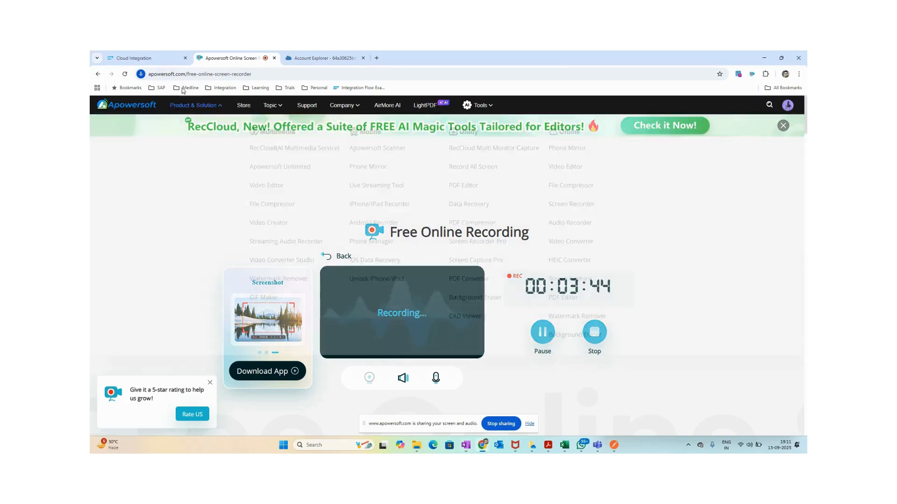
click(402, 408)
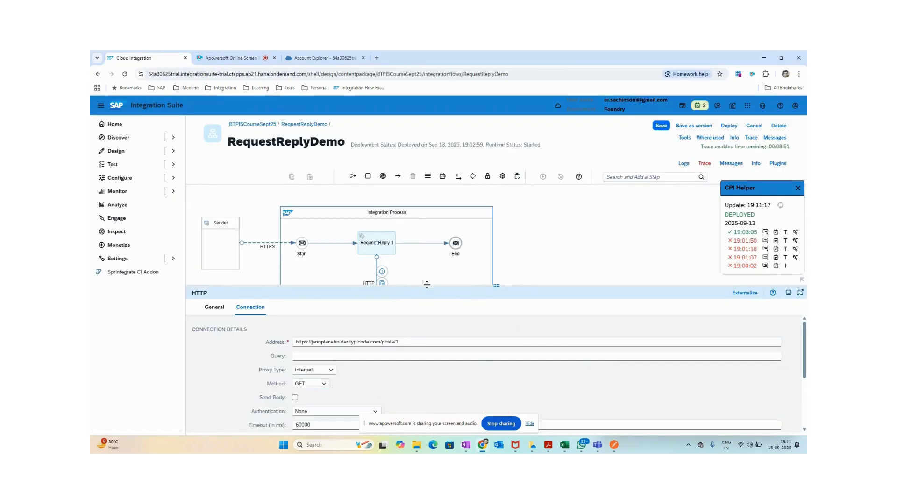
drag(363, 286, 366, 320)
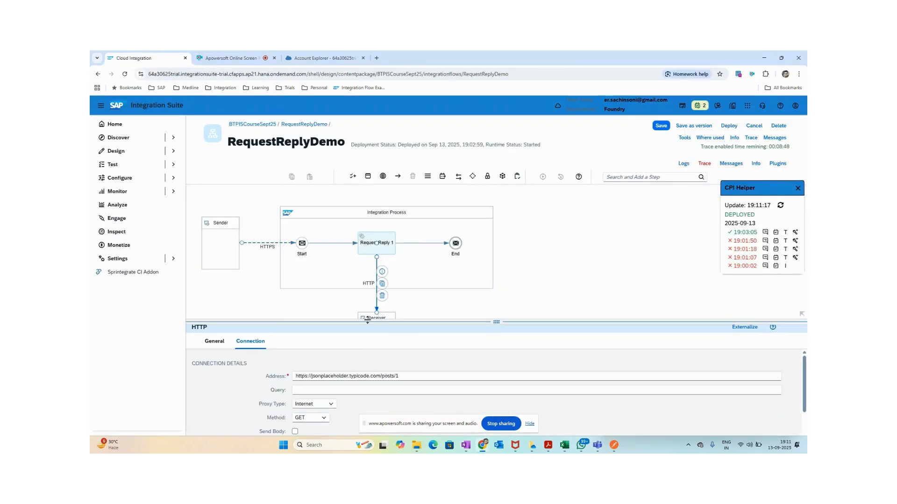
drag(305, 321, 306, 336)
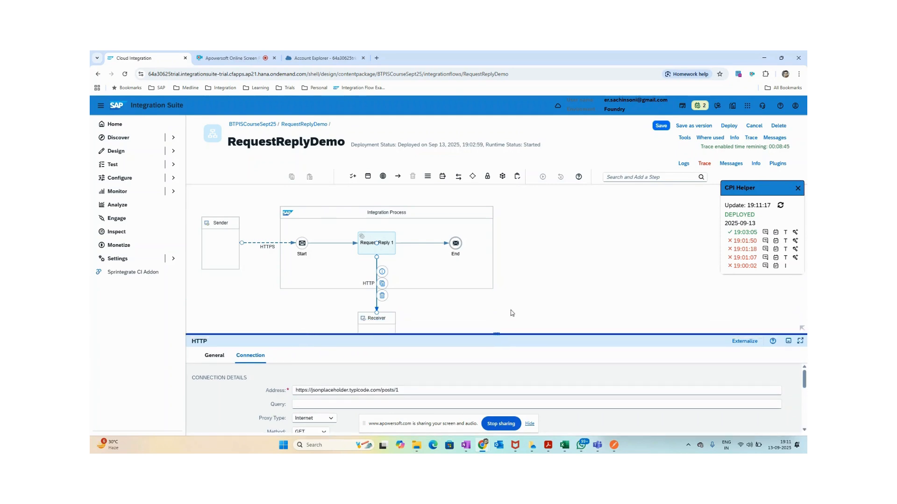
Step: Return to the BTP IS CourseSept25 package and dismiss the news announcement until the next update
click(252, 125)
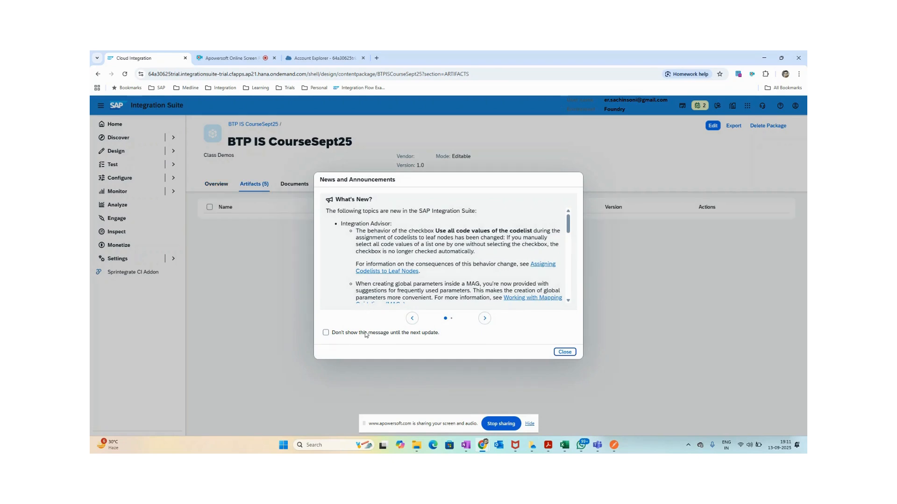
click(325, 332)
click(565, 352)
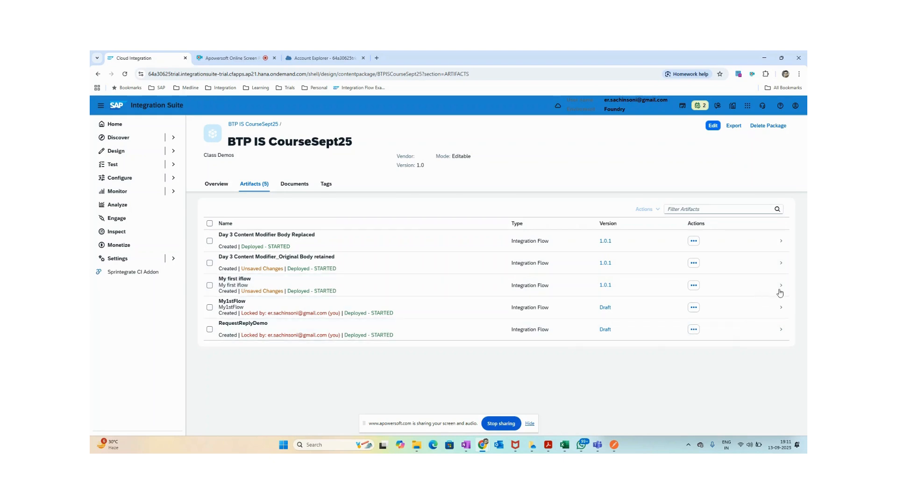
Step: Put the package in edit mode, create an integration flow named RequestReplySDemo and open it in the editor
click(713, 126)
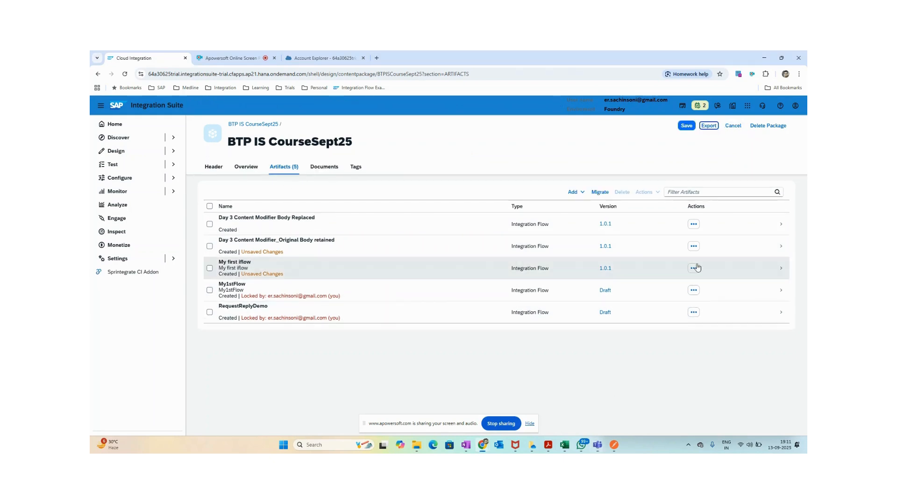
click(583, 198)
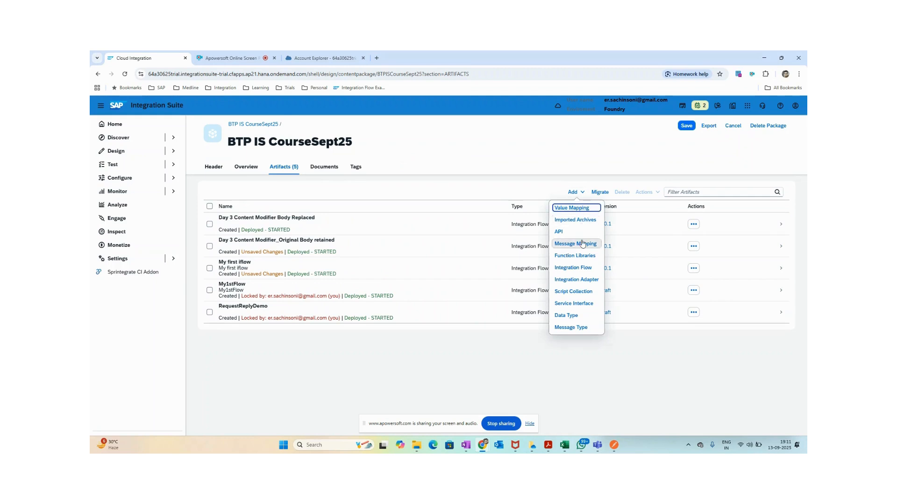
click(574, 268)
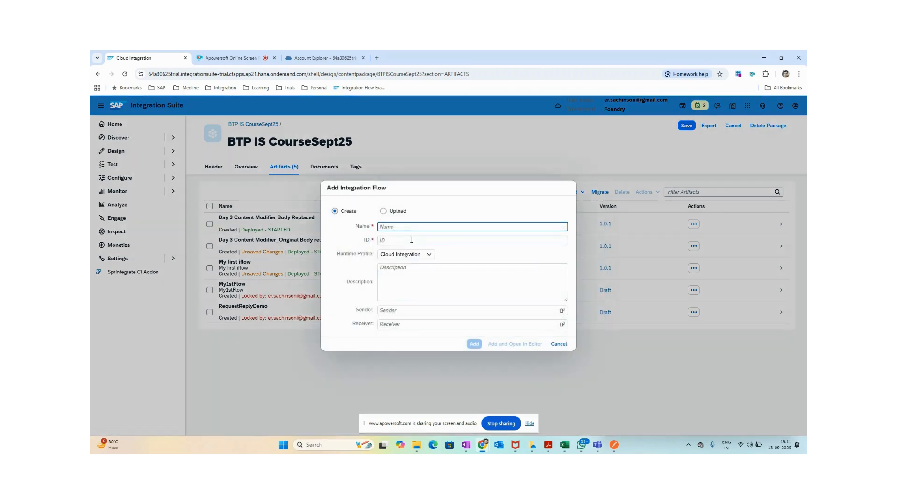
text(Reques)
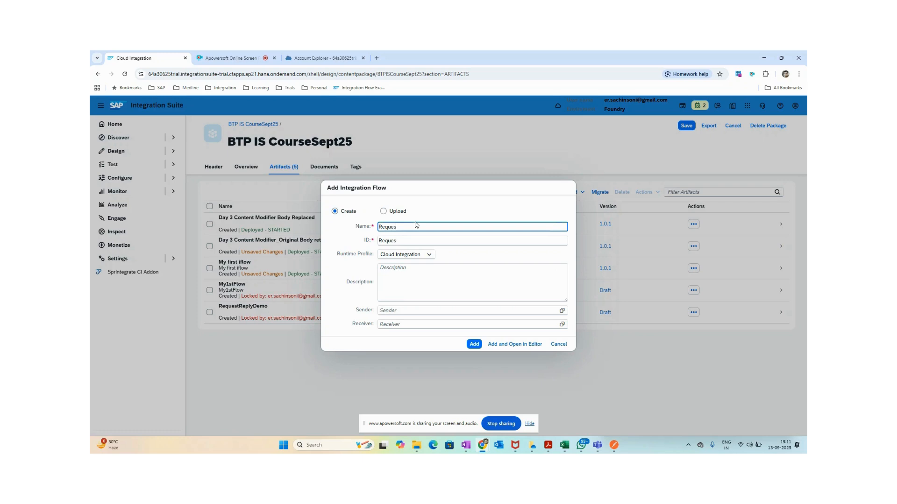
text(tReplySDemo)
click(504, 344)
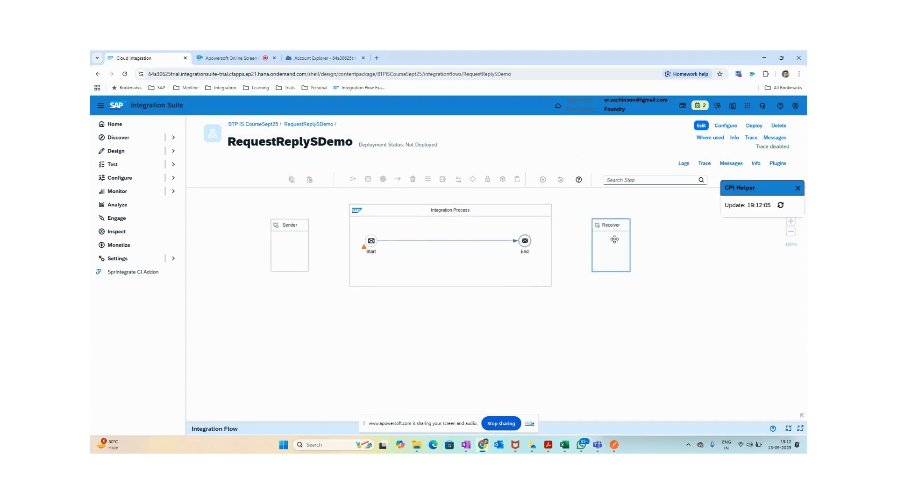
Step: Put the flow in edit mode, connect Sender to Start through an HTTPS adapter and align Sender with Start
click(632, 250)
click(701, 126)
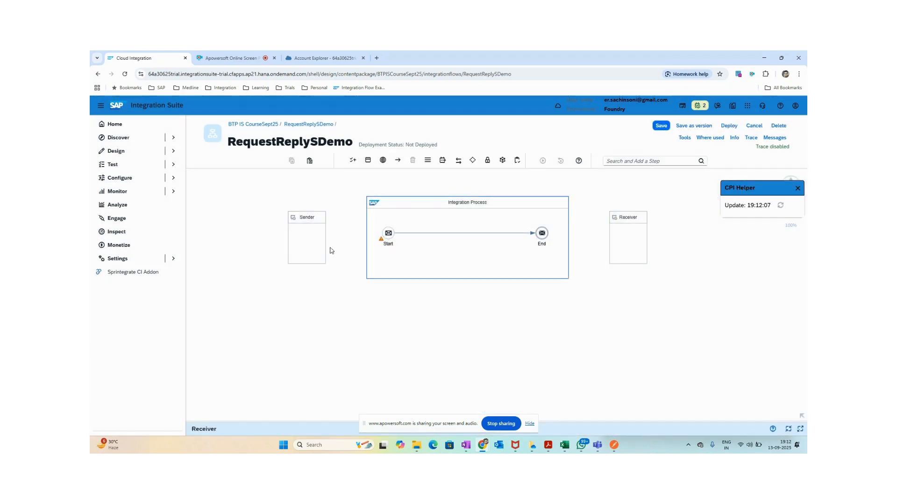
click(308, 235)
drag(334, 257, 388, 253)
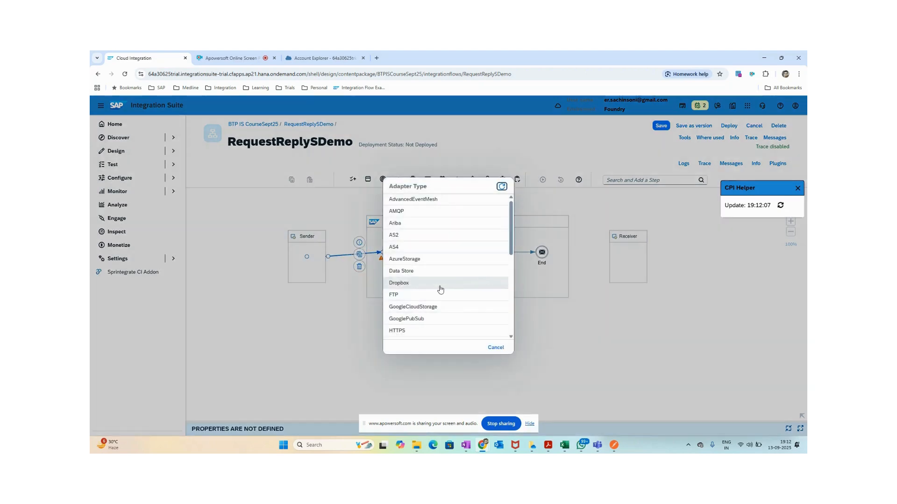
scroll(439, 290, down, 3)
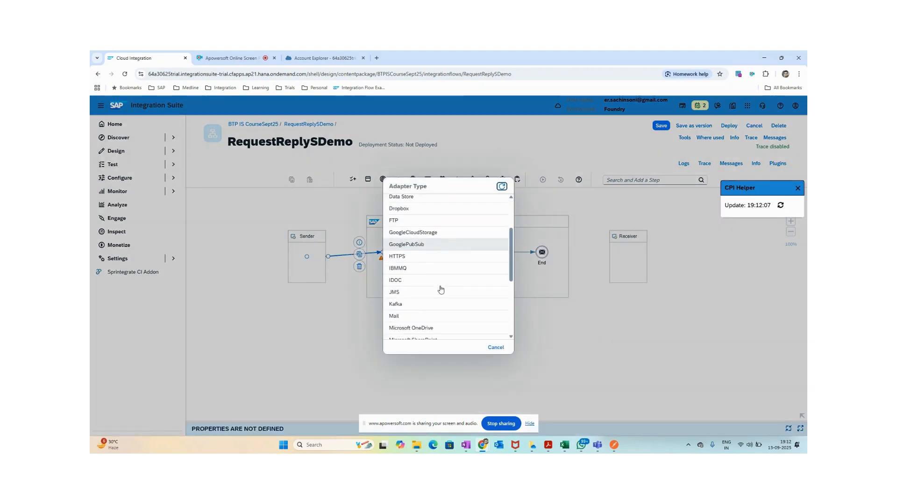
click(409, 257)
drag(309, 252, 309, 248)
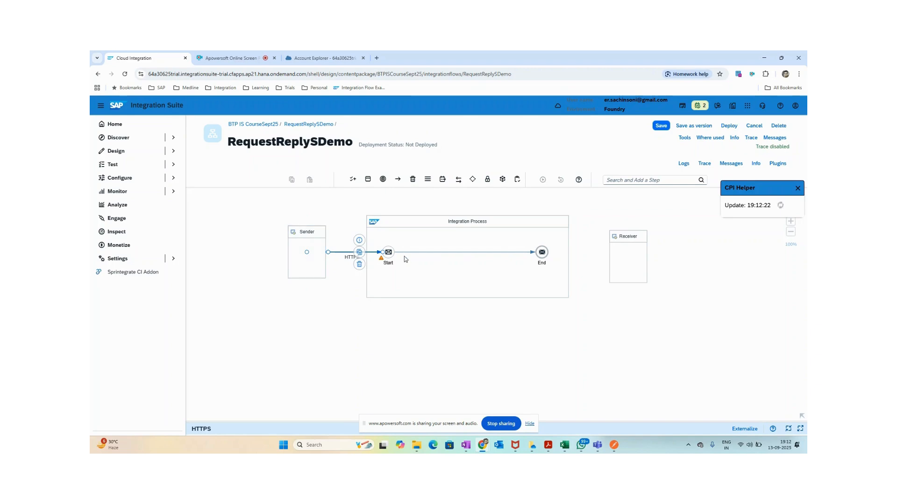
Step: Set the HTTPS sender adapter's connection address to /requestreply
drag(580, 421, 566, 344)
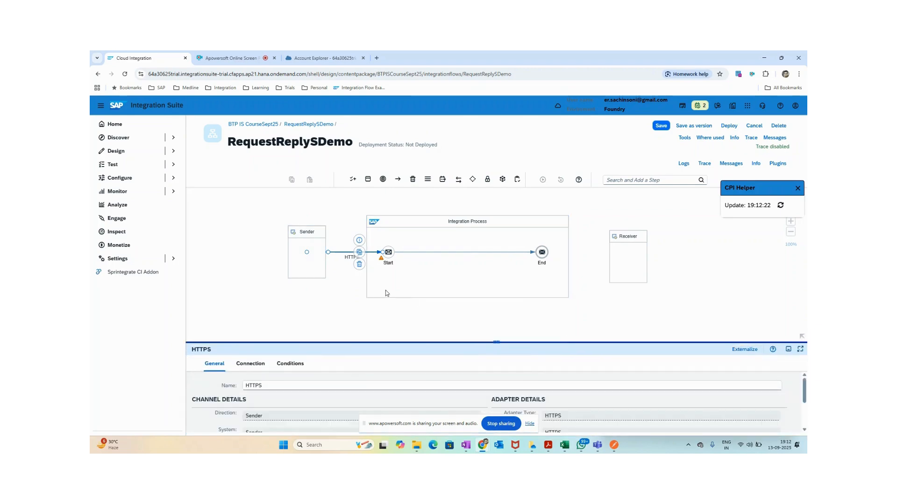
click(250, 363)
drag(346, 347, 340, 310)
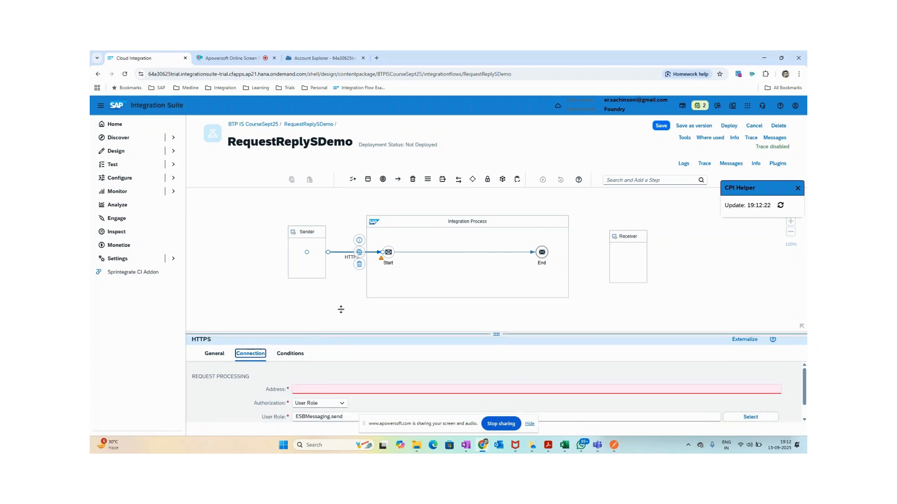
click(329, 362)
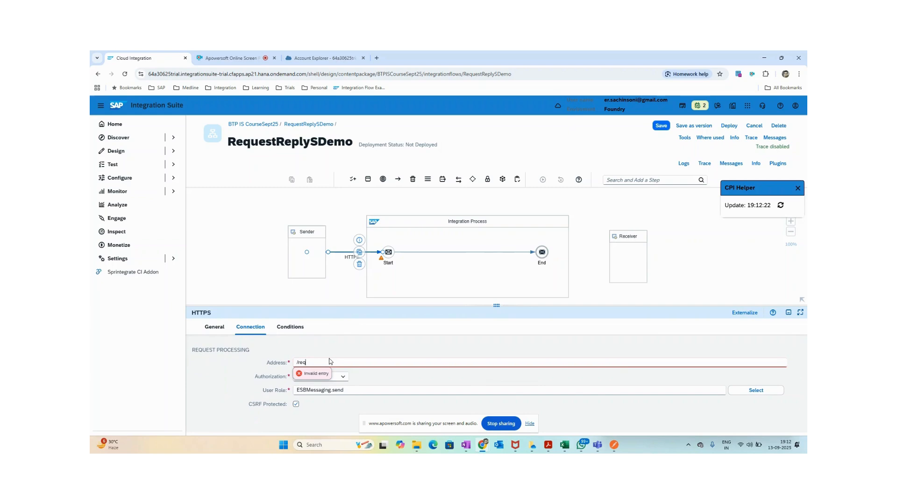
text(/requestreply)
click(326, 346)
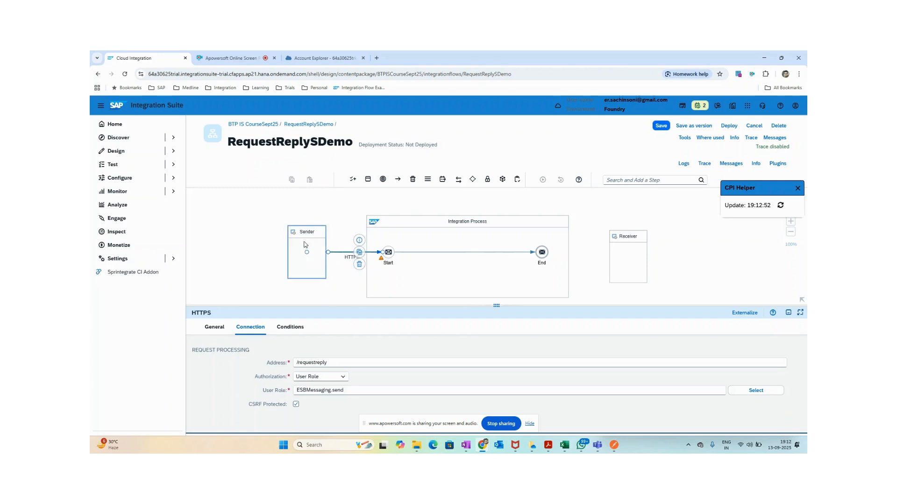
Step: Turn off CSRF protection in the HTTPS sender adapter's connection settings
click(306, 244)
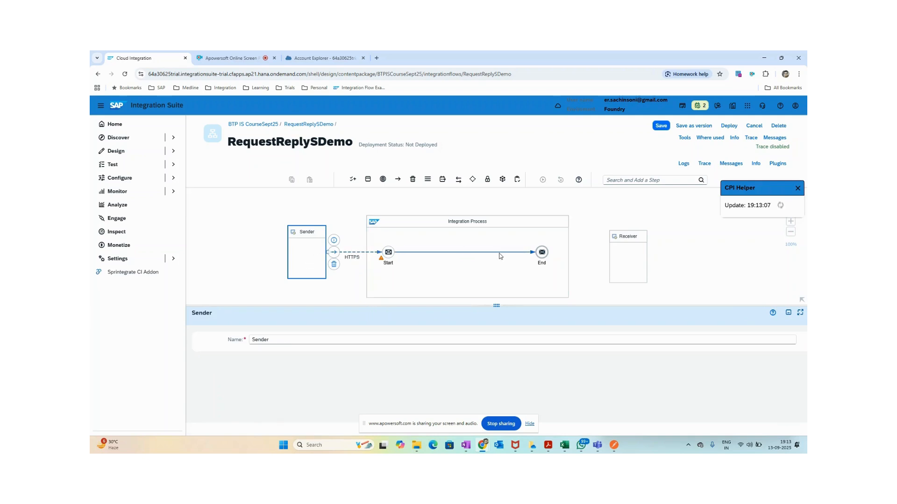
click(358, 253)
click(253, 329)
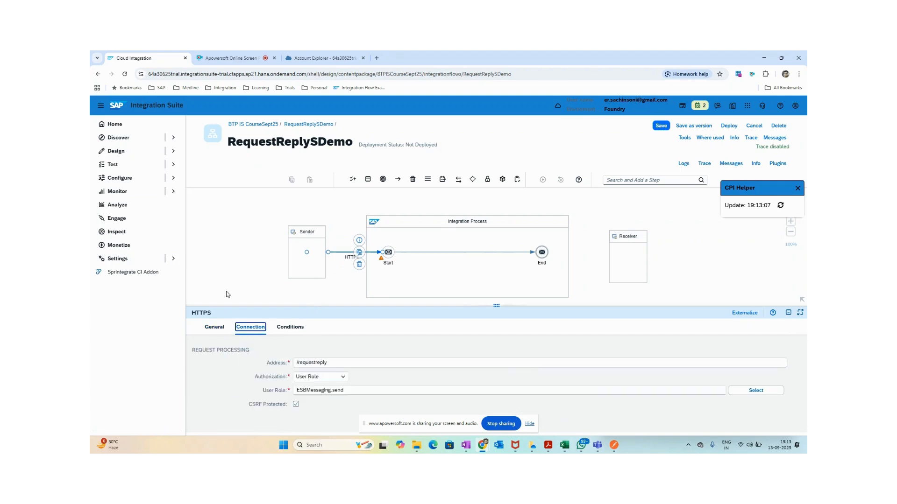
click(296, 404)
drag(329, 363, 272, 362)
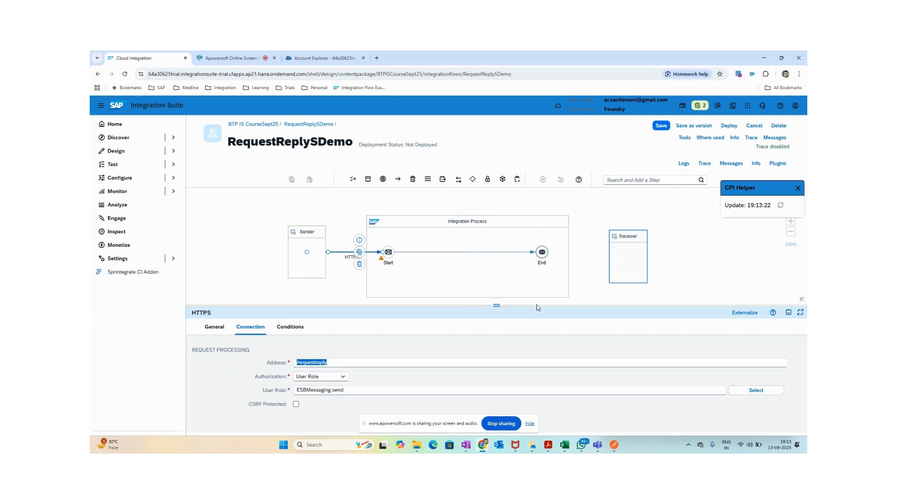
Step: Find the Request Reply step and insert it between Start and End in the Integration Process
drag(514, 306, 511, 344)
click(640, 180)
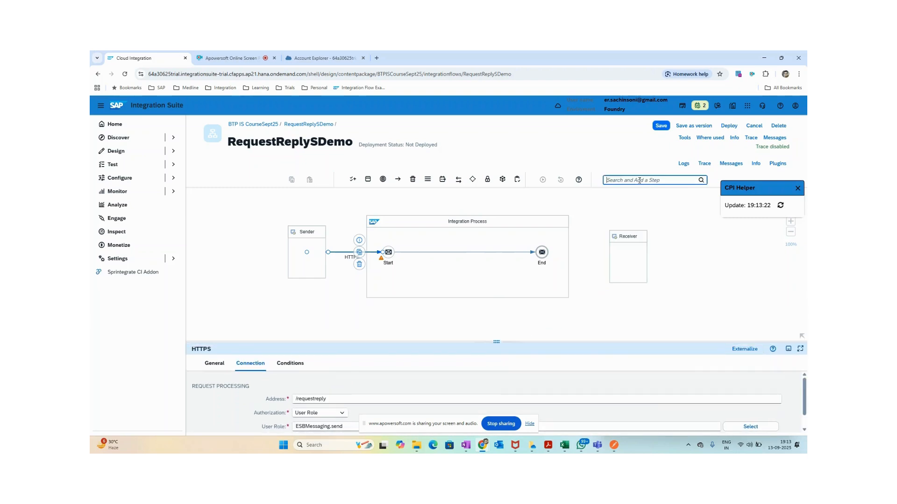
text(repl)
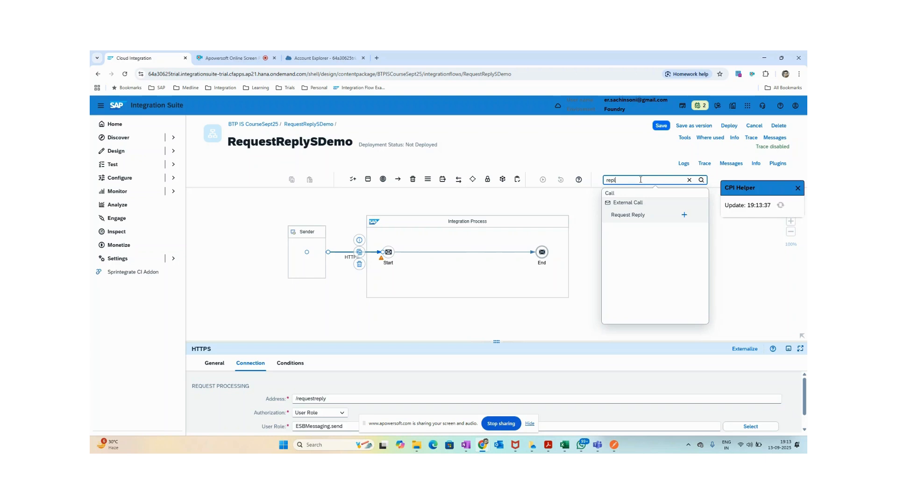
triple_click(342, 399)
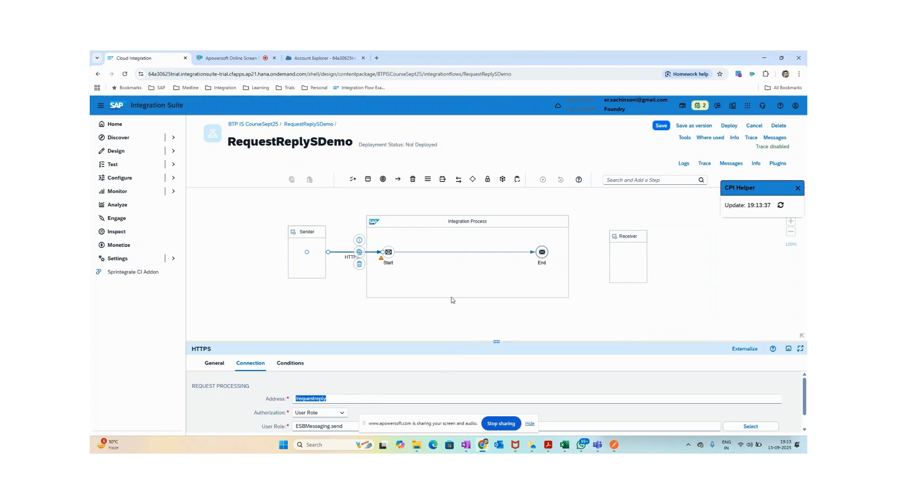
click(631, 180)
text(re)
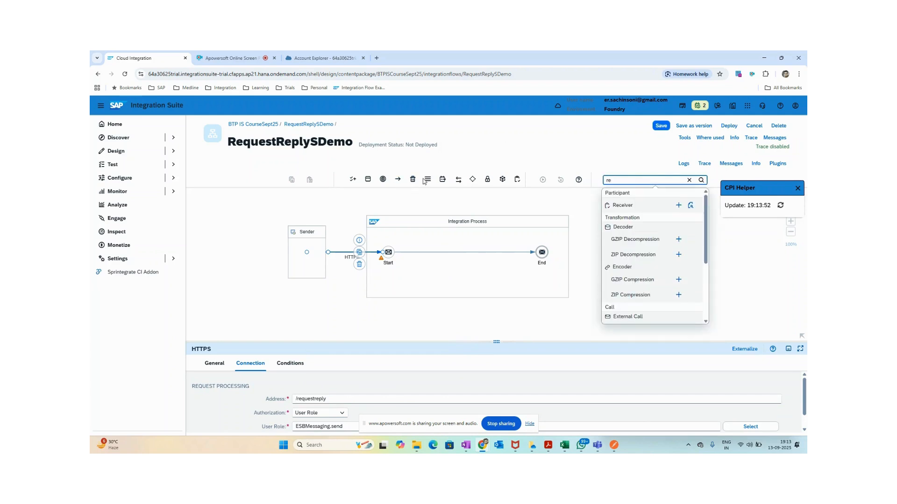
text(qu)
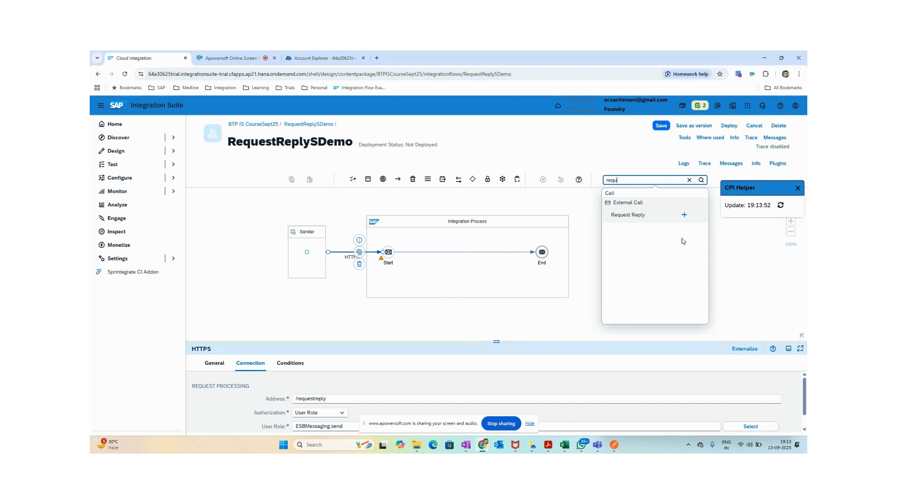
click(684, 216)
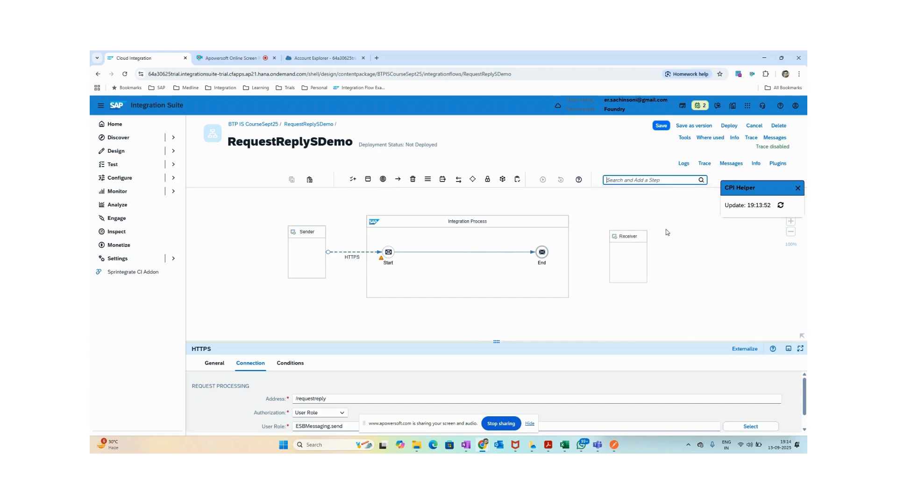
click(465, 256)
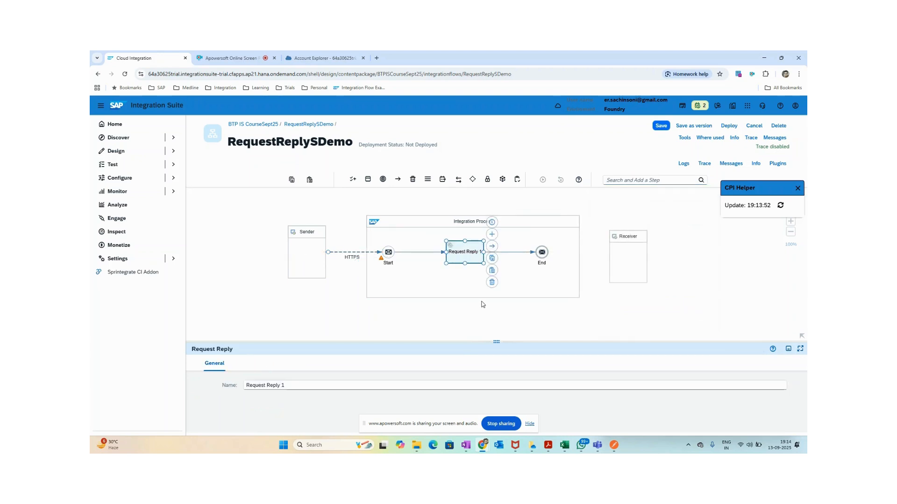
Step: Move the Receiver participant below the Integration Process, directly under the Request Reply step
drag(465, 342, 472, 377)
drag(627, 265, 465, 351)
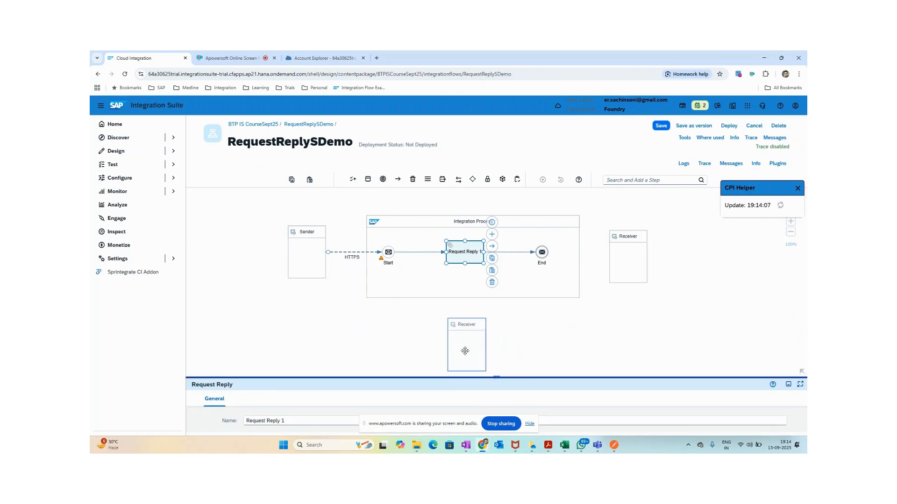
click(509, 369)
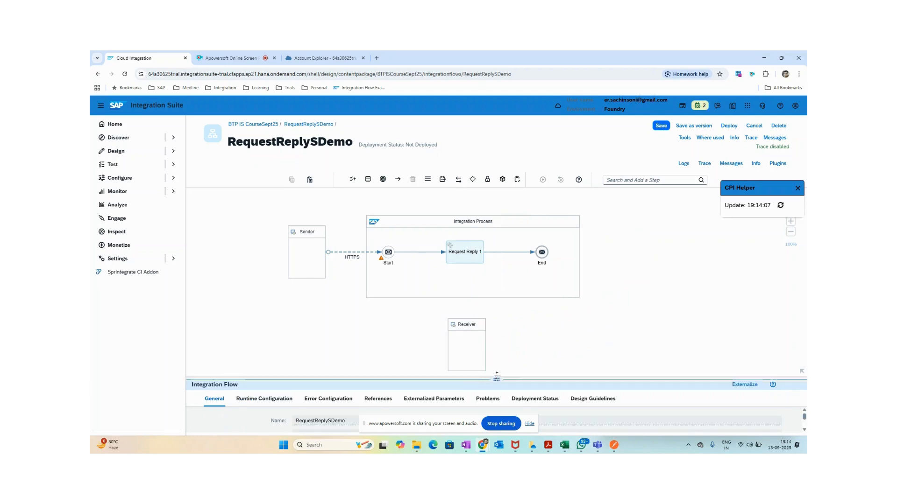
drag(496, 378, 497, 388)
Step: Connect the Request Reply step to the Receiver through an HTTP adapter
click(462, 256)
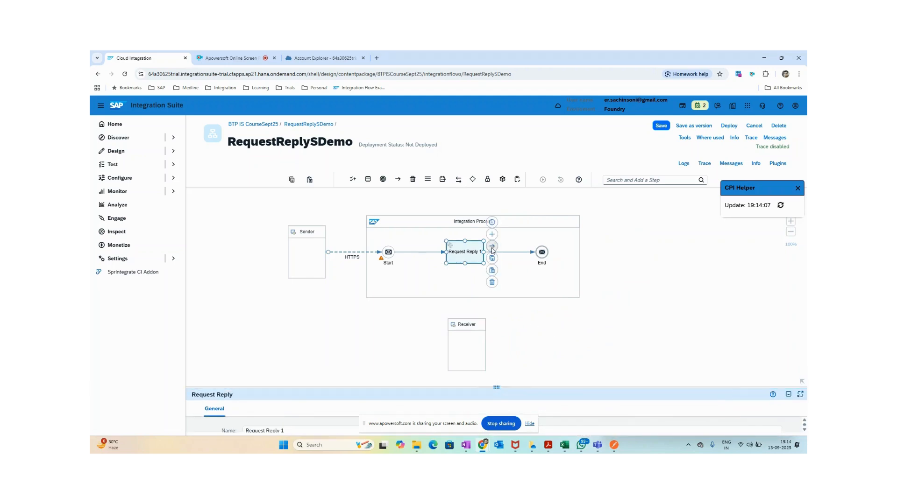
drag(492, 246, 466, 322)
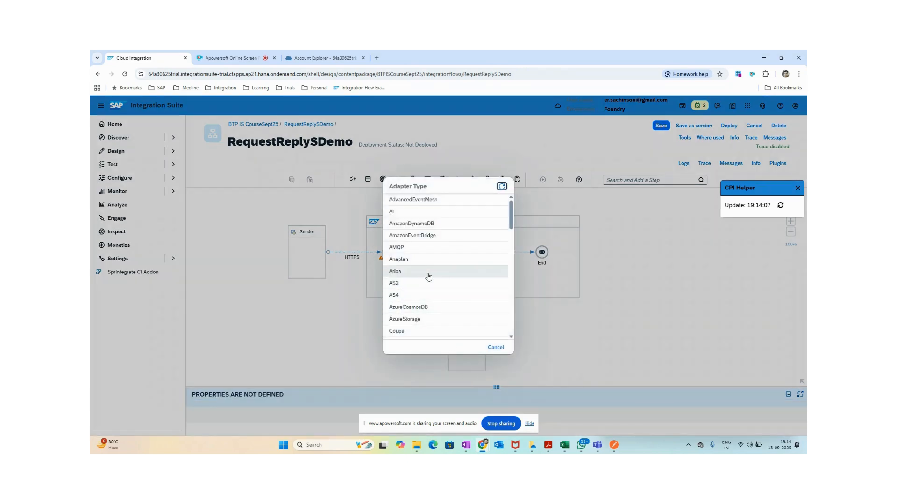
scroll(426, 308, down, 3)
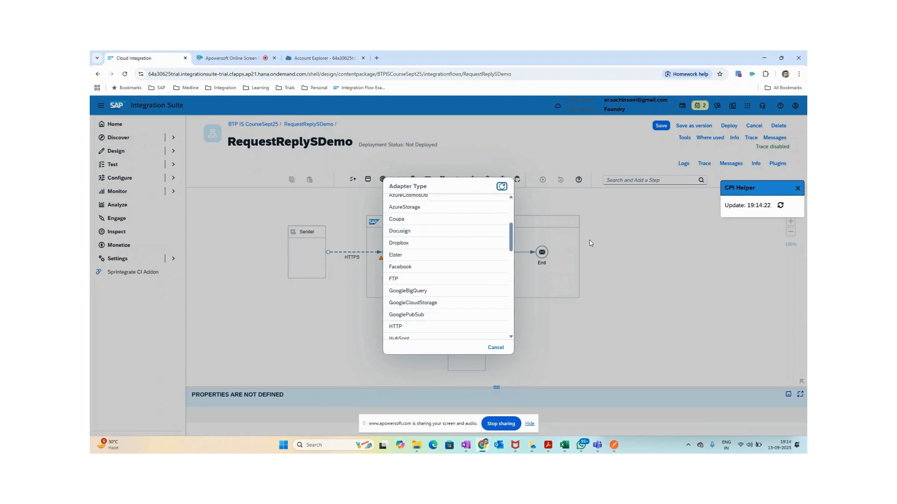
click(425, 331)
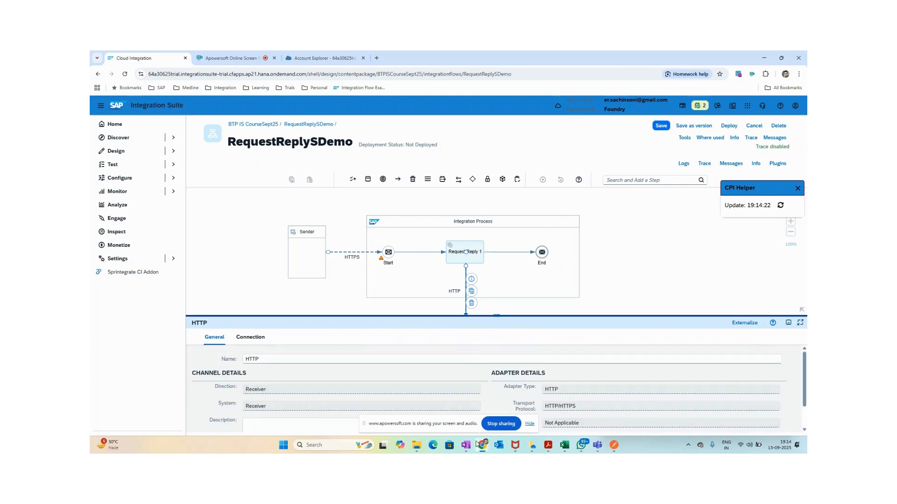
click(468, 447)
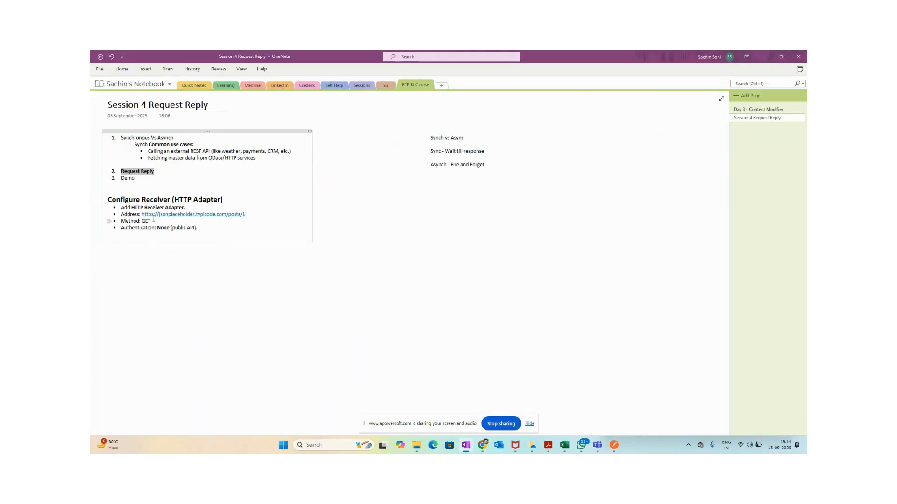
click(765, 57)
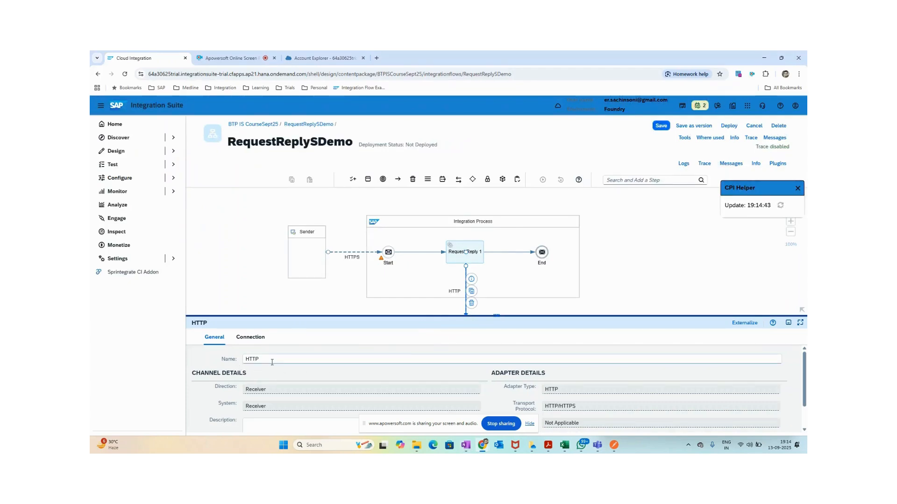
click(251, 337)
click(304, 372)
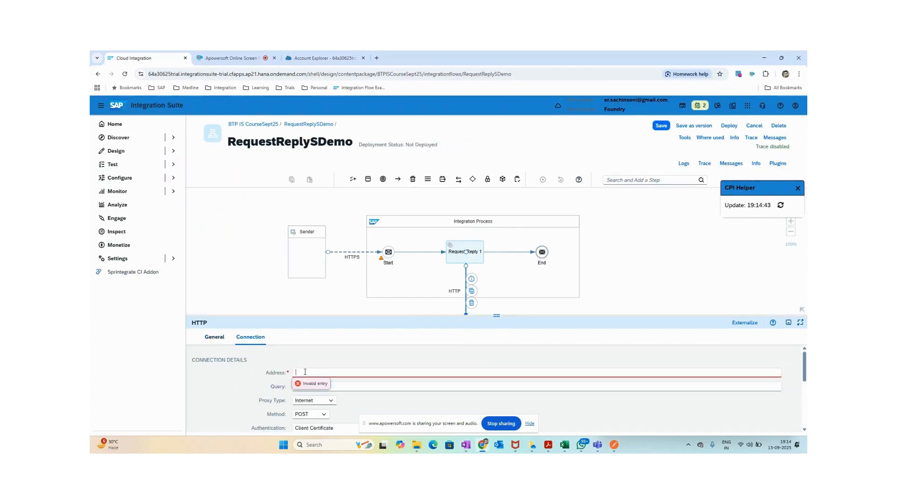
click(466, 445)
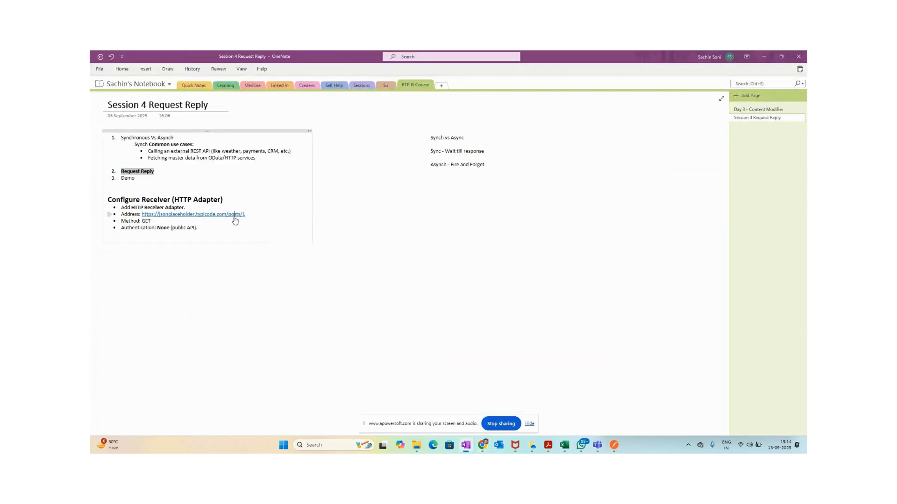
right_click(235, 220)
click(269, 303)
key(alt+Tab)
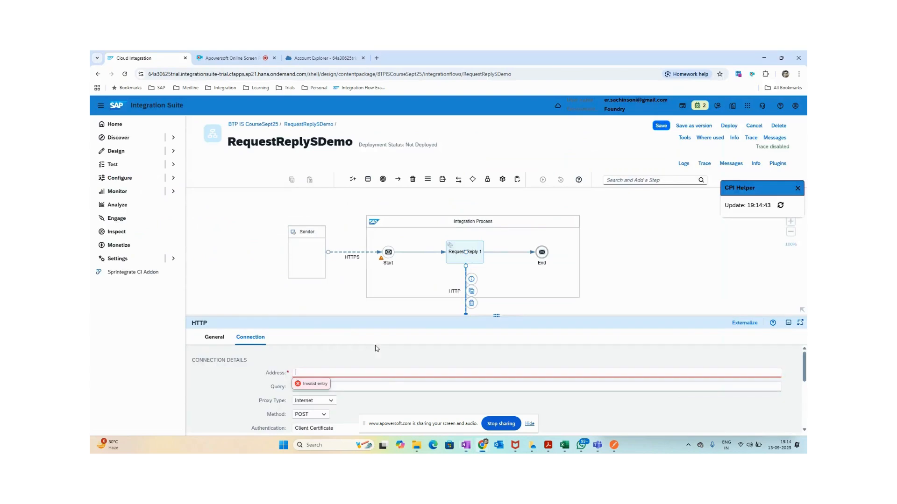
key(ctrl+v)
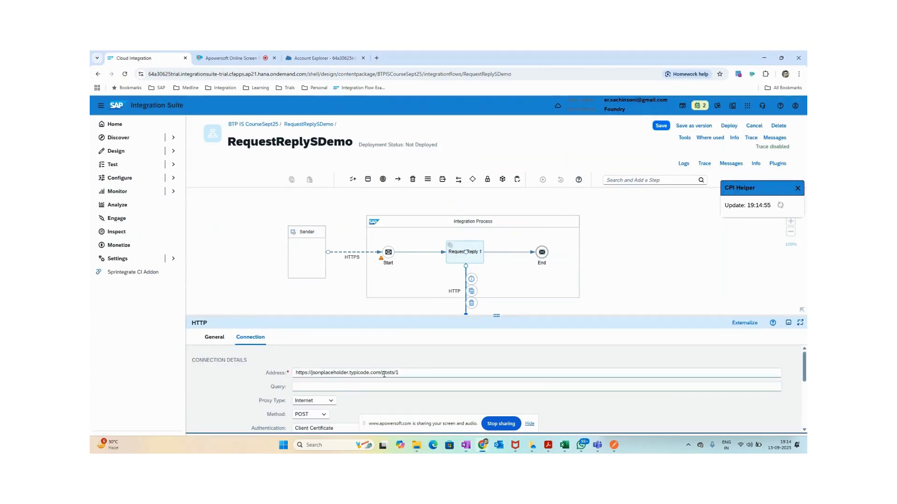
Step: Set the HTTP receiver adapter's authentication to None and its method to GET
scroll(365, 394, down, 1)
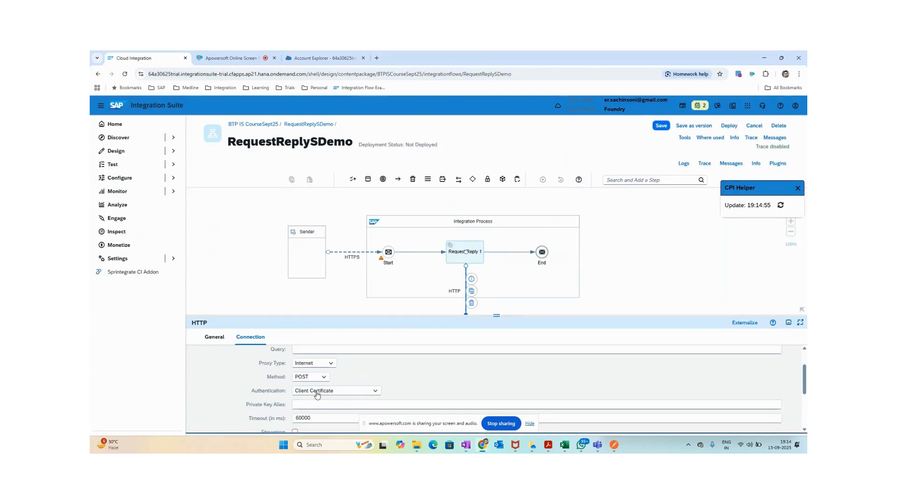
click(317, 394)
click(306, 347)
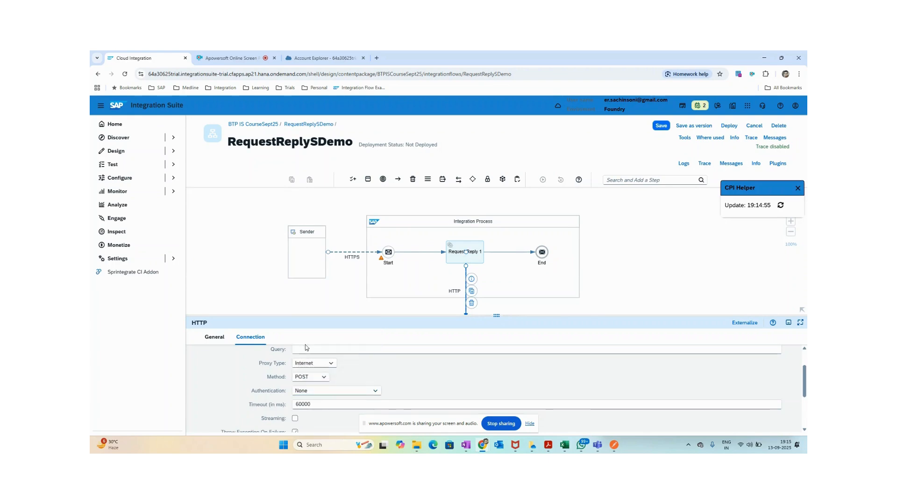
scroll(330, 397, down, 1)
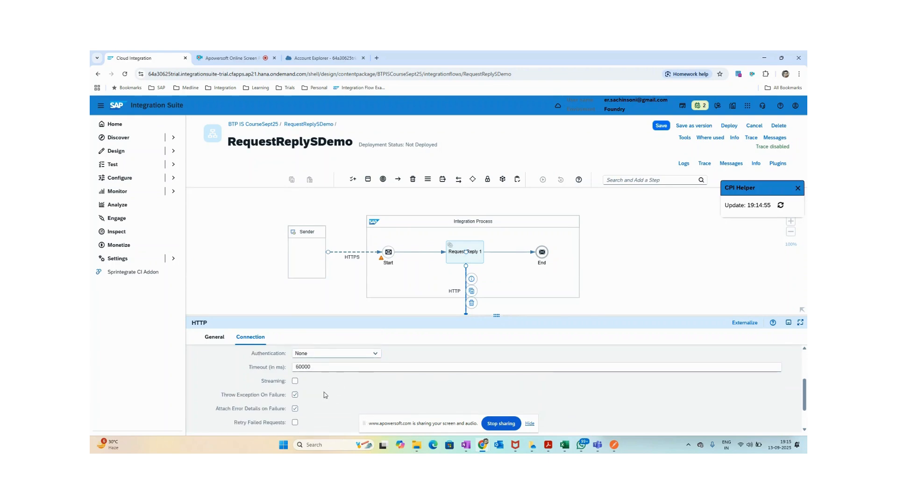
scroll(326, 396, up, 3)
drag(324, 314, 327, 294)
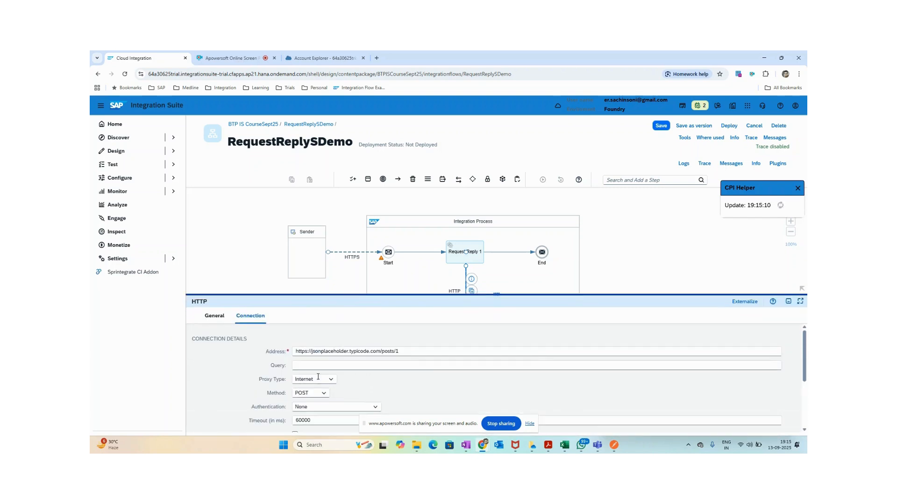
click(308, 395)
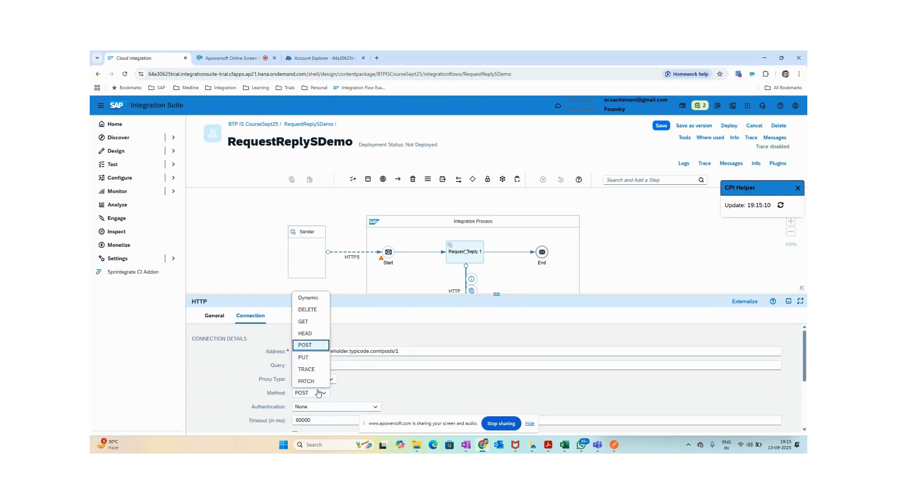
click(311, 325)
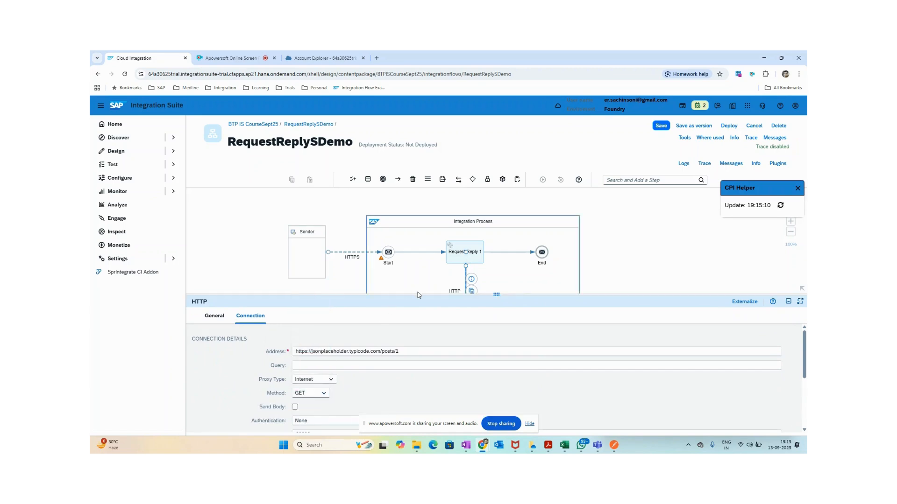
Step: Save and deploy the RequestReplySDemo integration flow with trace enabled
drag(417, 295, 425, 333)
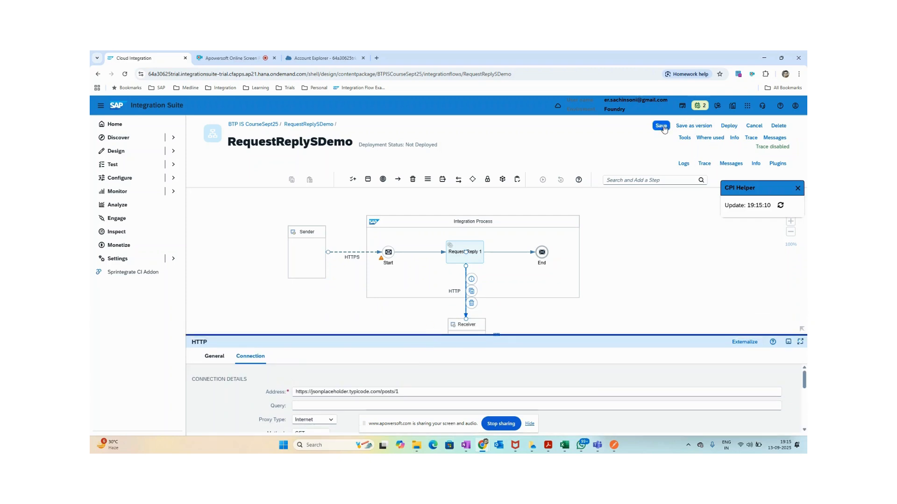
click(662, 126)
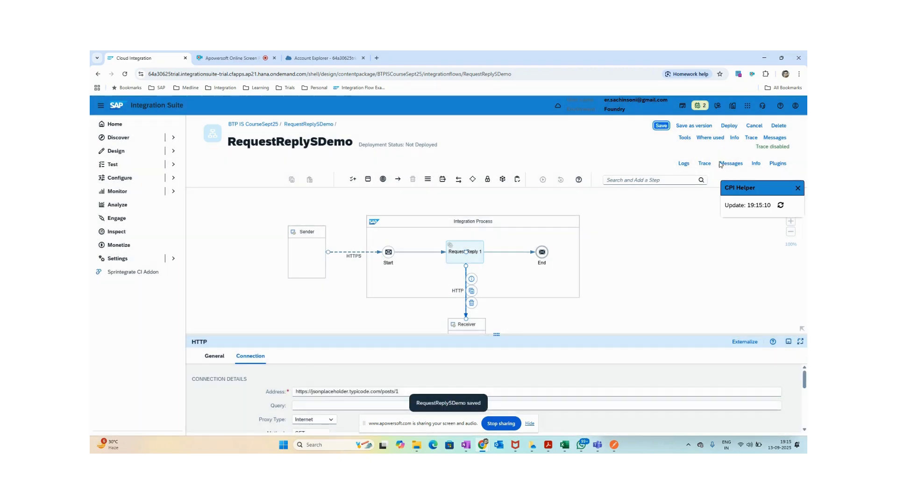
click(729, 126)
click(485, 289)
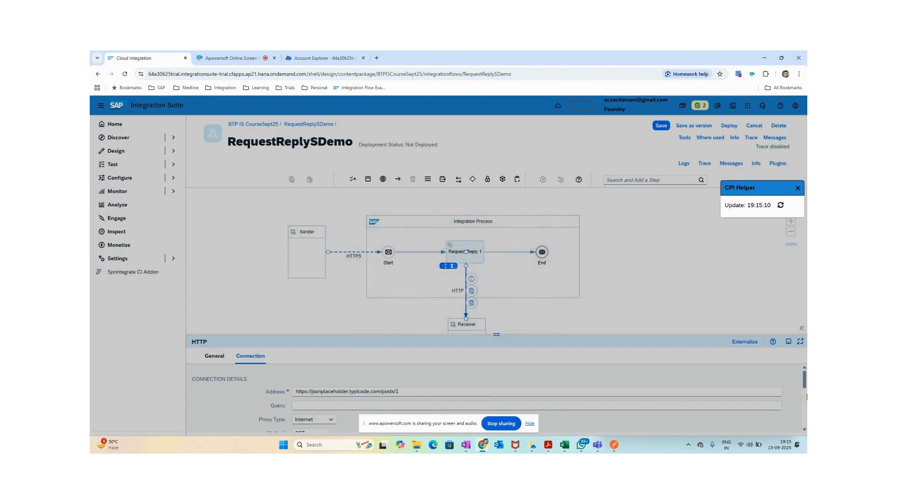
click(495, 282)
click(705, 165)
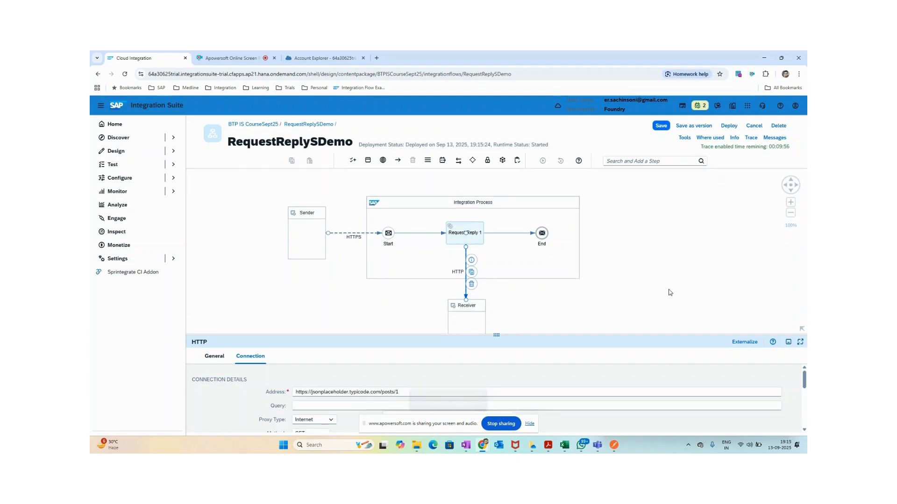
Step: Compare the Postman request URL with the address in the HTTPS sender adapter's connection settings
click(615, 446)
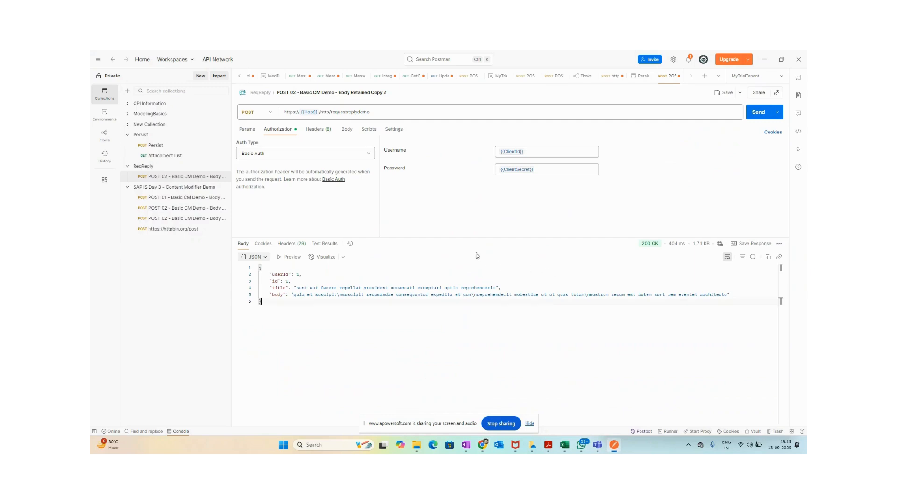
key(alt+Tab)
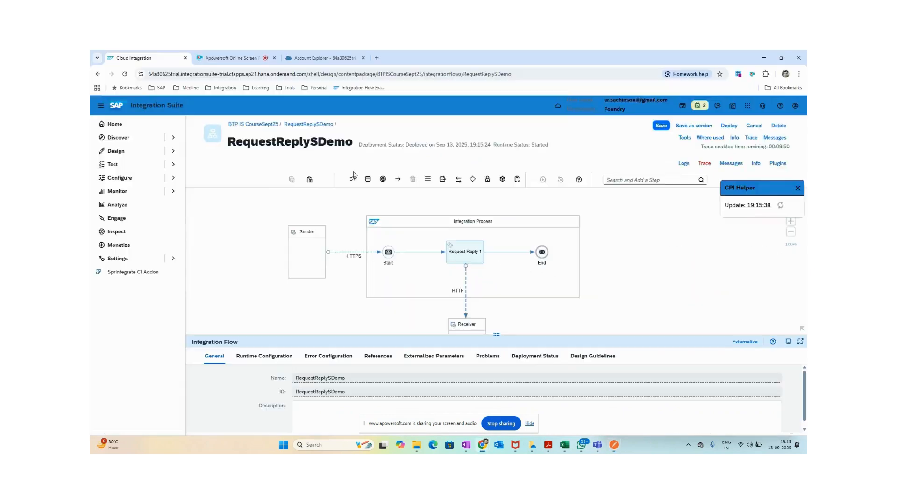
click(350, 255)
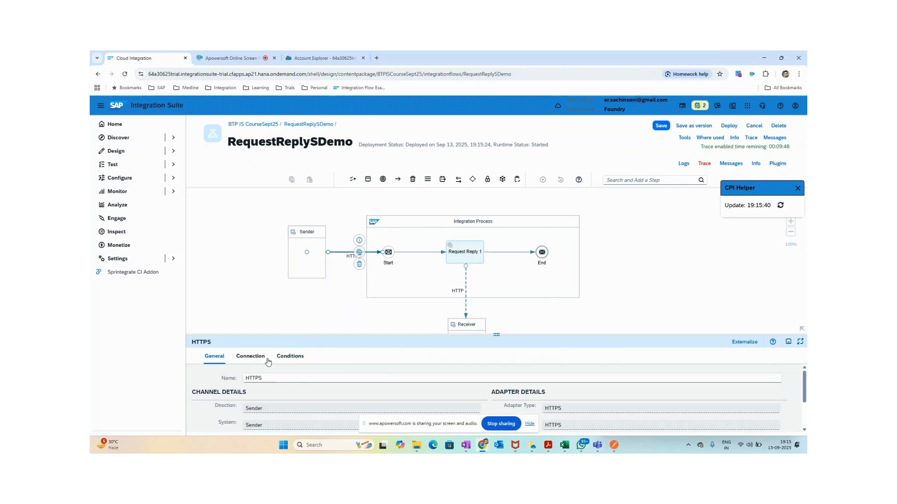
click(250, 356)
Step: Switch to Postman and rename the request in the ReqReply collection as "POST 02 - Basic Req Reply- 1"
key(alt+Tab)
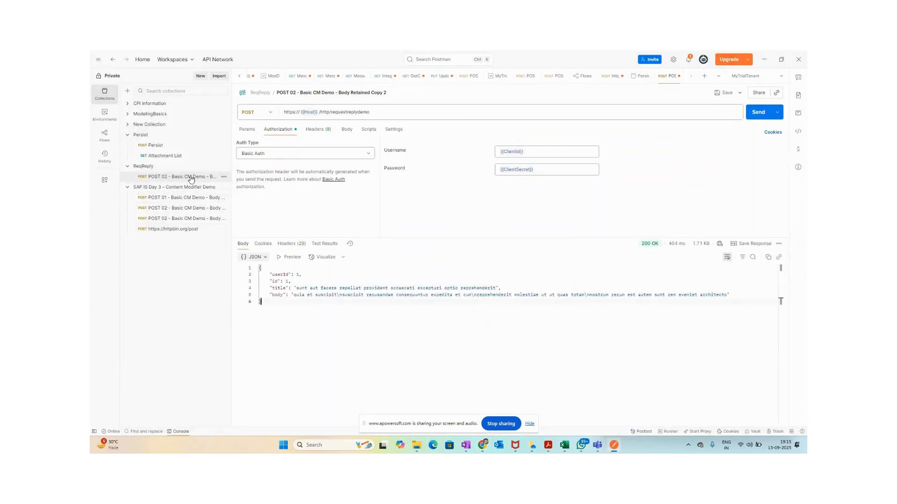
click(206, 181)
click(321, 92)
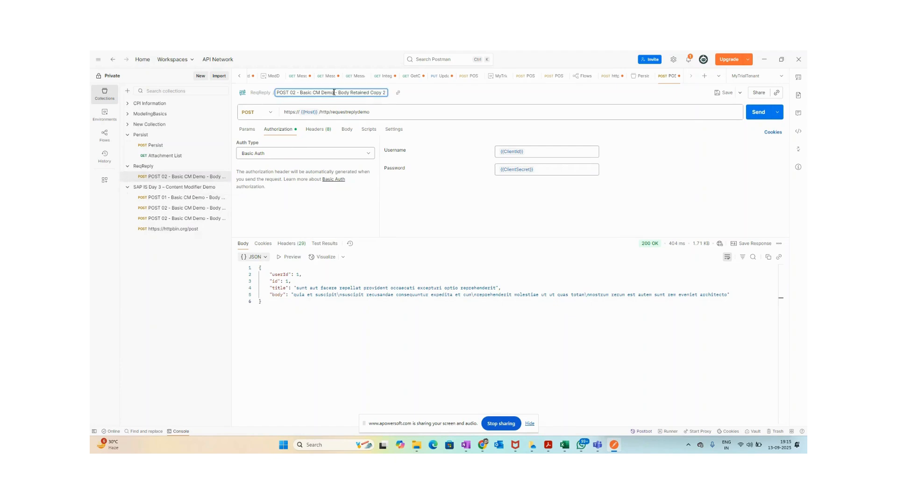
drag(335, 93, 320, 93)
text(Req Reply)
key(Return)
key(BackSpace)
key(BackSpace)
key(BackSpace)
key(BackSpace)
key(BackSpace)
key(BackSpace)
key(BackSpace)
key(BackSpace)
key(BackSpace)
key(BackSpace)
key(BackSpace)
key(BackSpace)
text(1)
key(Return)
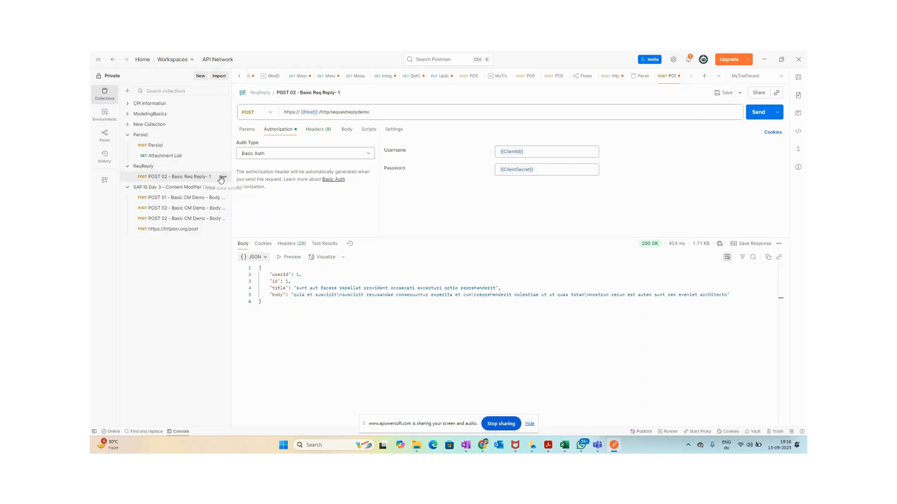
Step: Duplicate the "POST 02 - Basic Req Reply- 1" request and rename the copy as "POST 02 - Basic Req Reply- 2"
click(224, 178)
click(160, 315)
drag(230, 208, 267, 208)
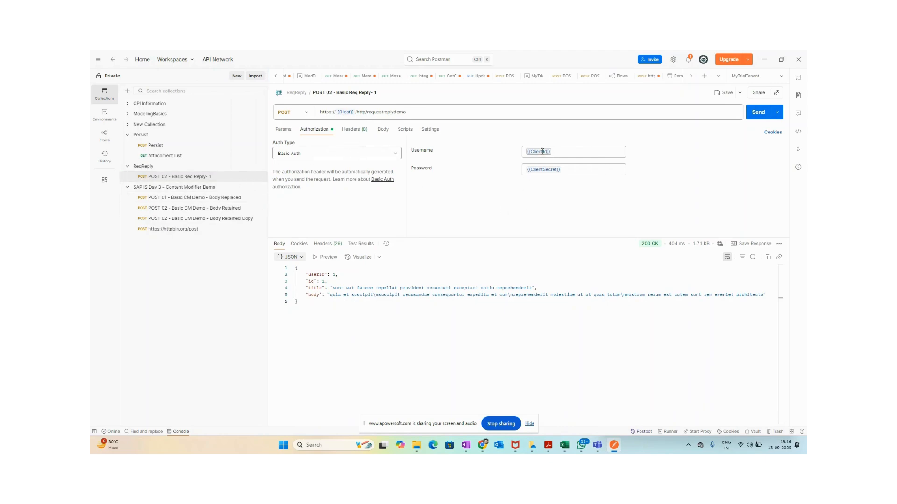
mouse_move(346, 112)
click(260, 176)
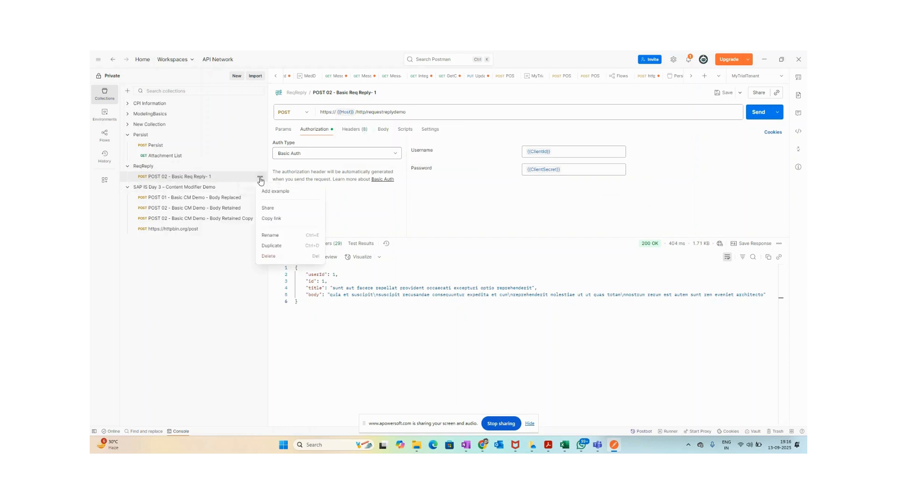
click(274, 247)
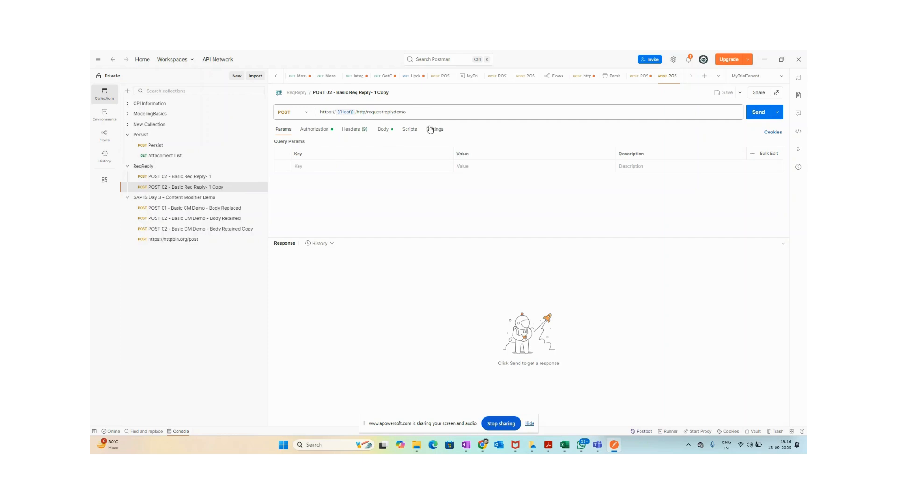
click(390, 93)
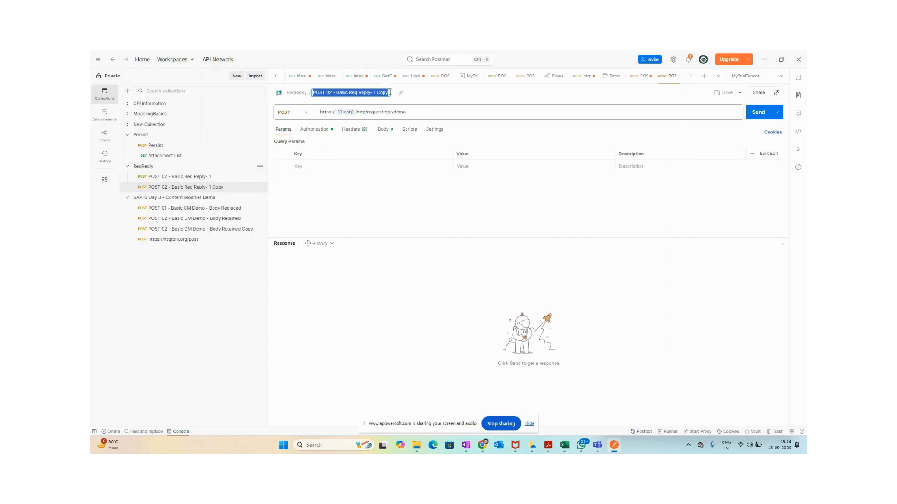
click(389, 93)
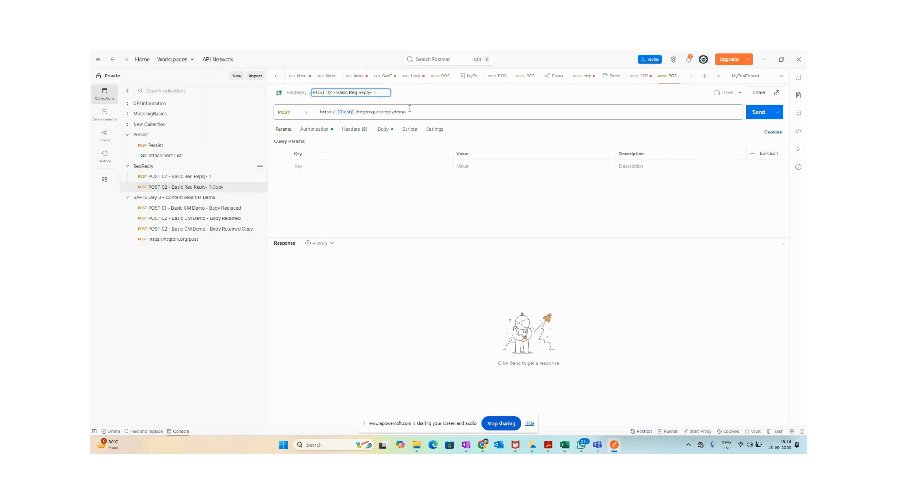
text(2)
key(Return)
Step: Change the duplicated request's URL path to /http/requestreply after the {{Host}} variable and save the request
click(440, 110)
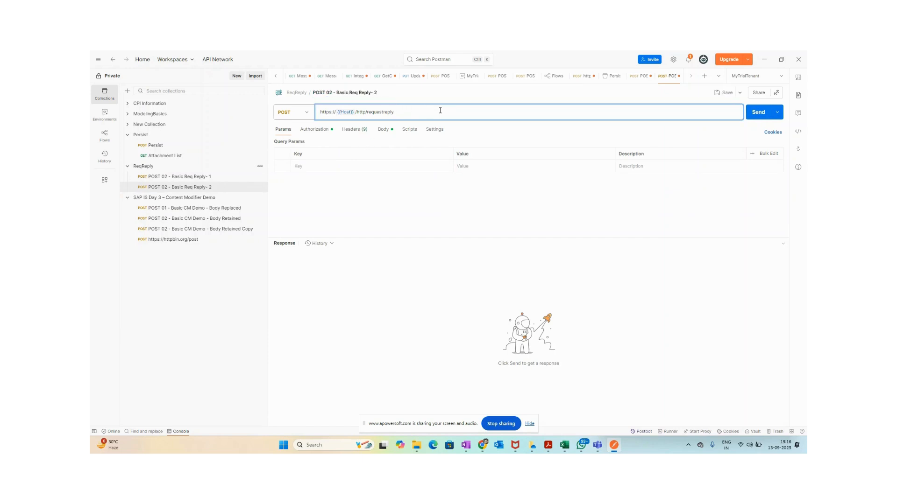
click(391, 220)
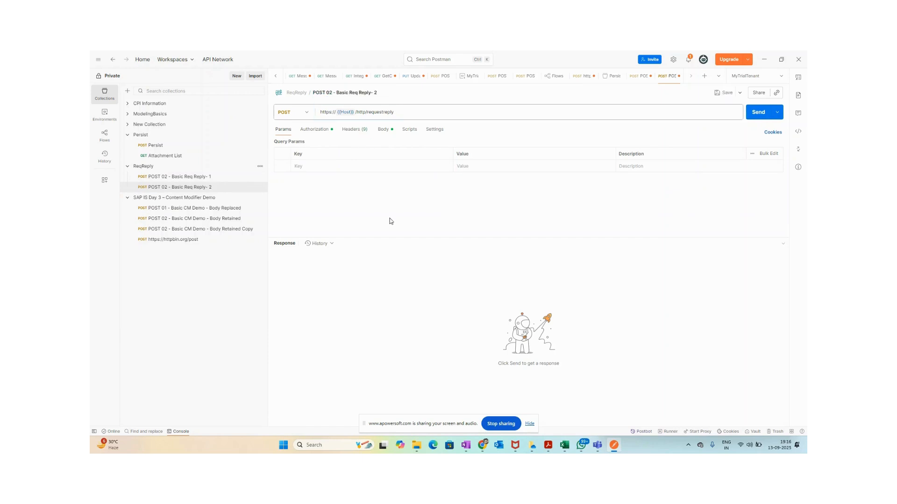
click(723, 93)
click(411, 114)
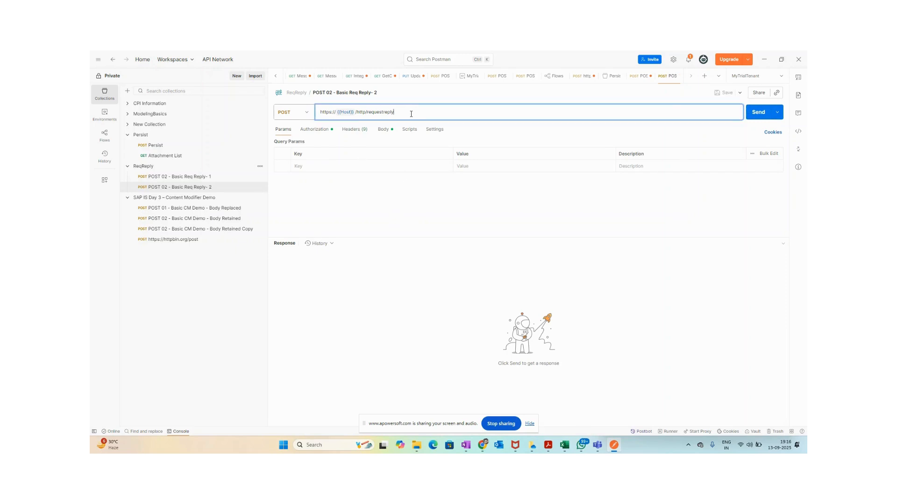
Step: Review the request's authorization, set its body to none, and send the POST request
click(315, 130)
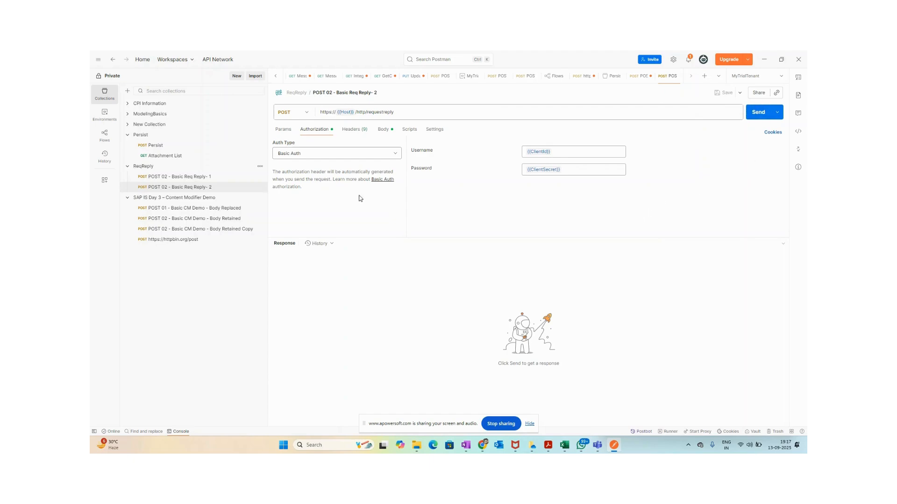
click(383, 130)
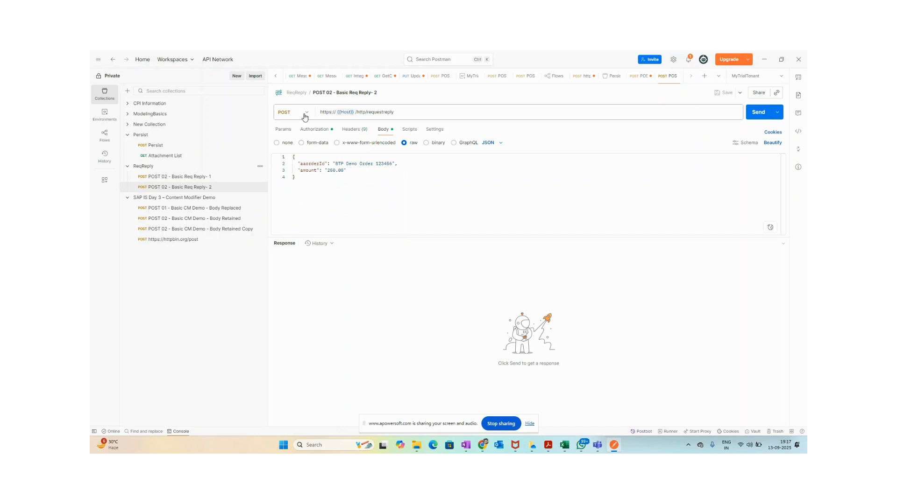
click(276, 144)
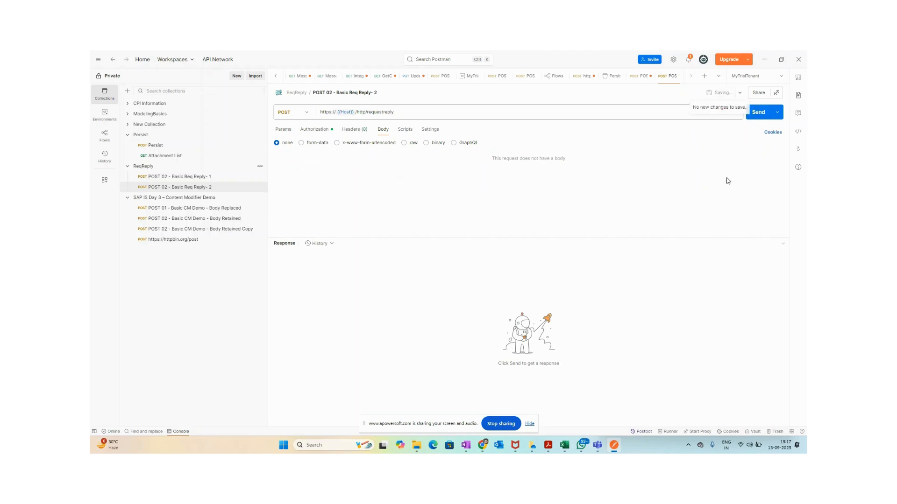
click(754, 115)
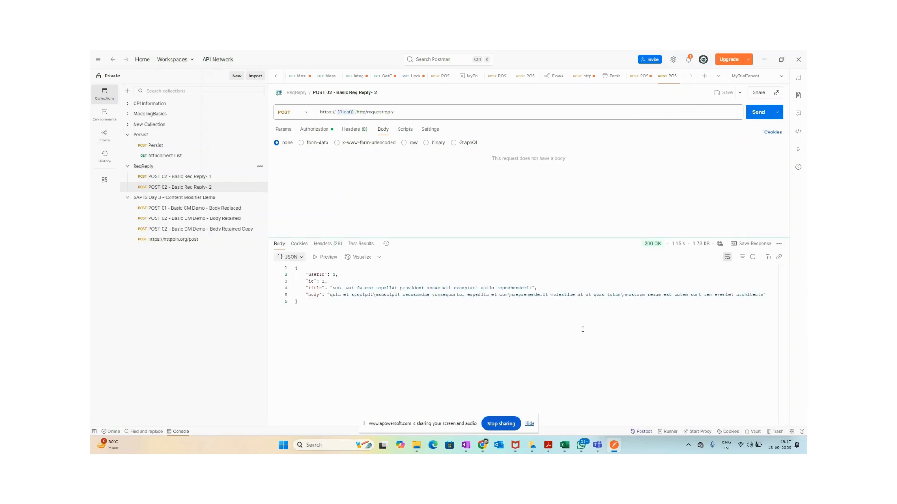
Step: Examine the JSON response body returned by the request
drag(379, 339, 284, 267)
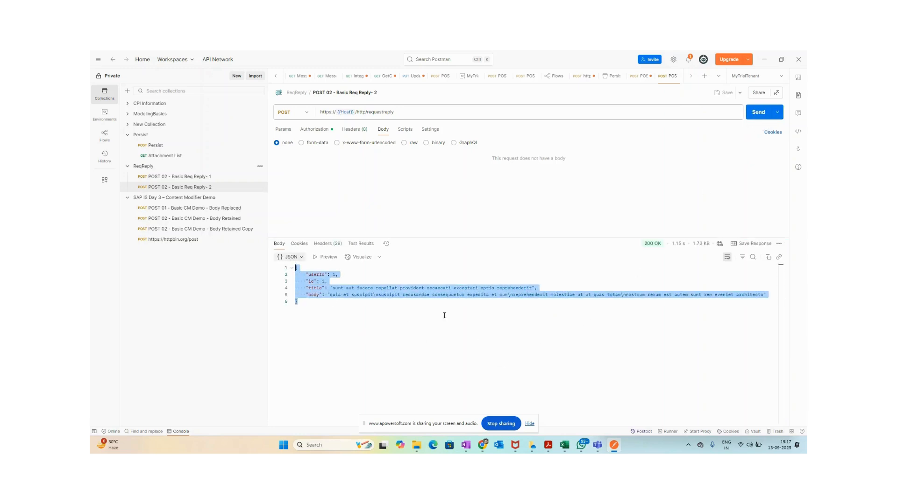
click(560, 330)
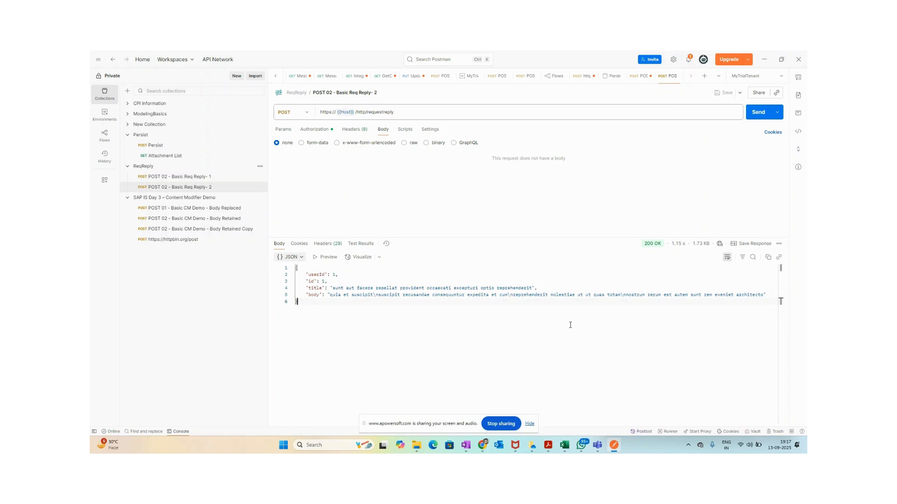
key(ctrl+a)
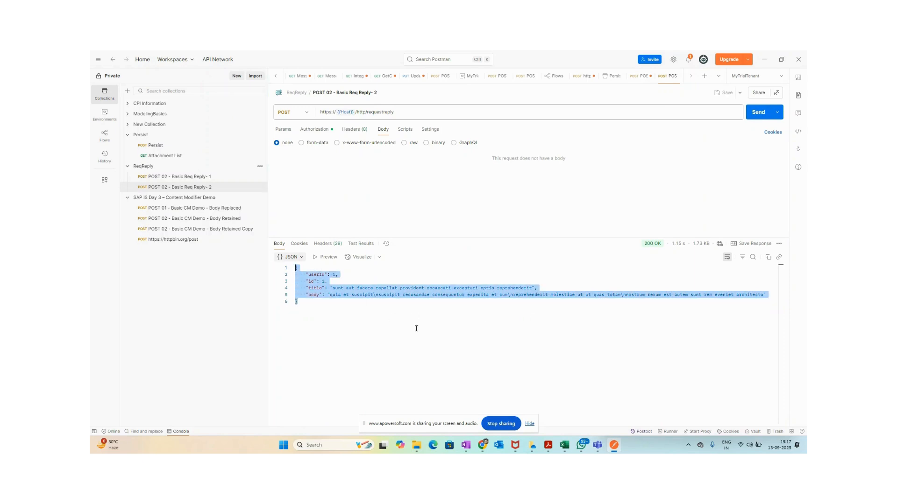
click(416, 329)
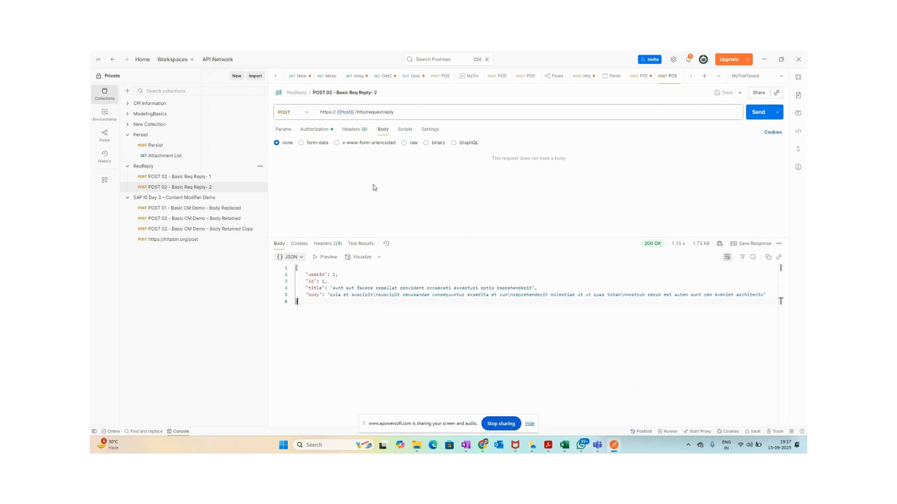
key(ctrl+a)
click(358, 341)
Step: Switch to SAP Integration Suite in the browser and show the latest message's trace on the RequestReplySDemo flow diagram
mouse_move(484, 450)
click(411, 408)
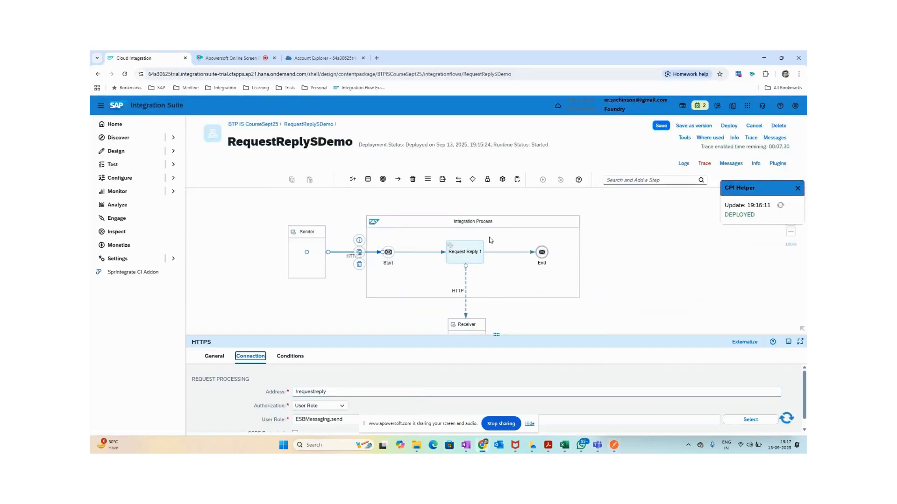
click(796, 233)
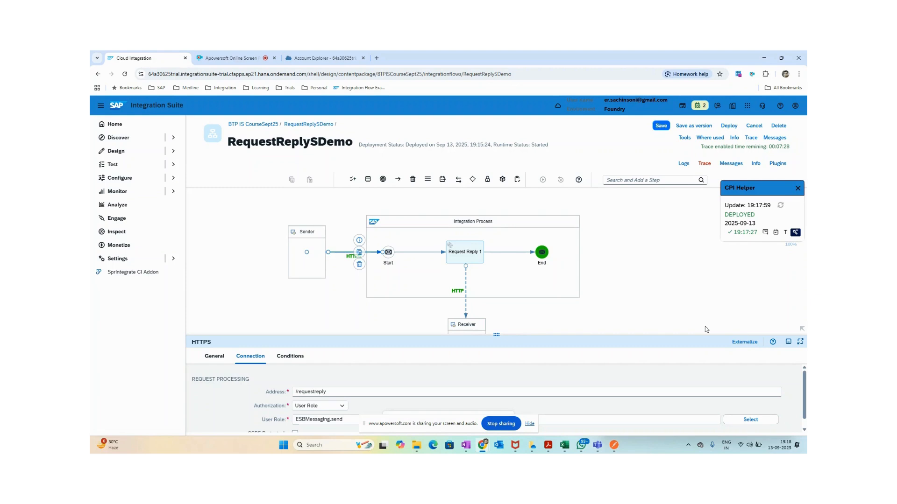
drag(515, 337, 493, 333)
Step: Inspect the traced properties, body, log and headers before the HTTP receiver call, and close the trace content
click(456, 292)
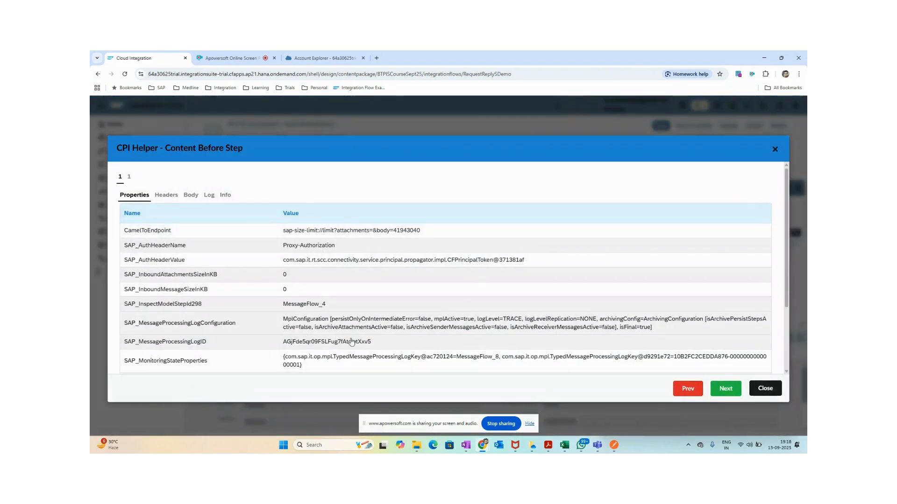
scroll(422, 334, down, 2)
scroll(422, 335, up, 3)
click(192, 197)
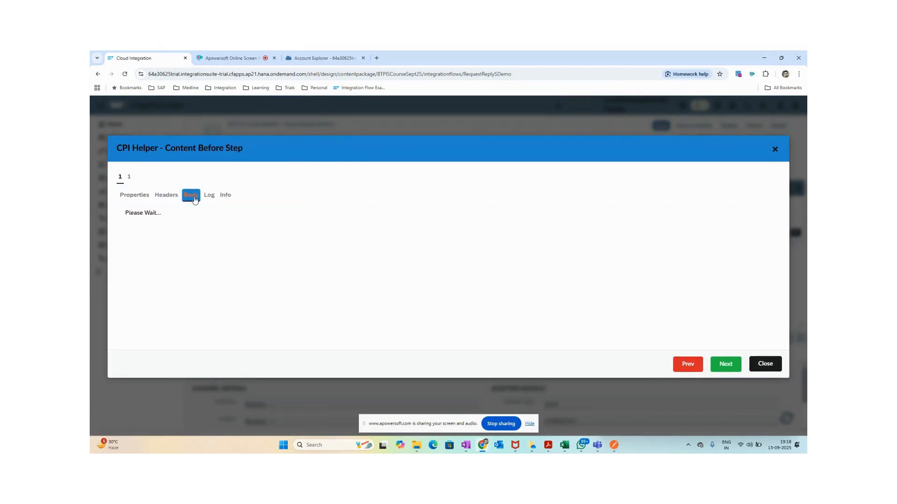
click(226, 196)
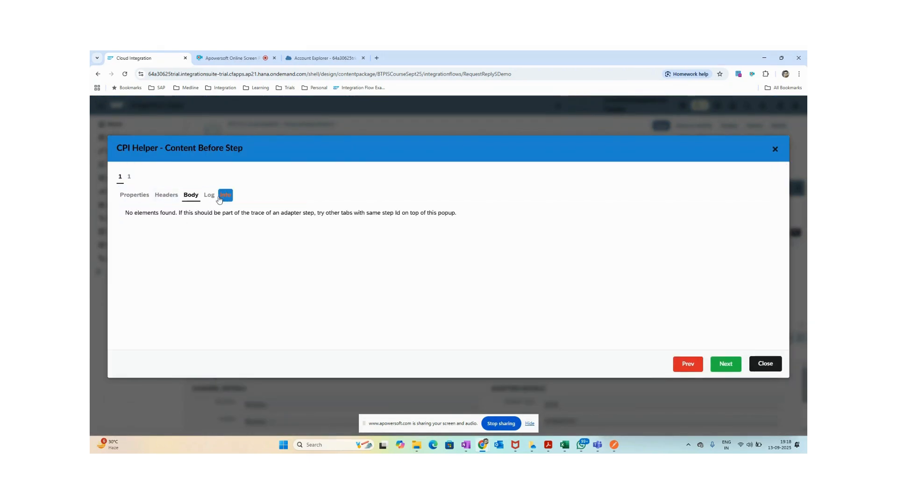
click(213, 196)
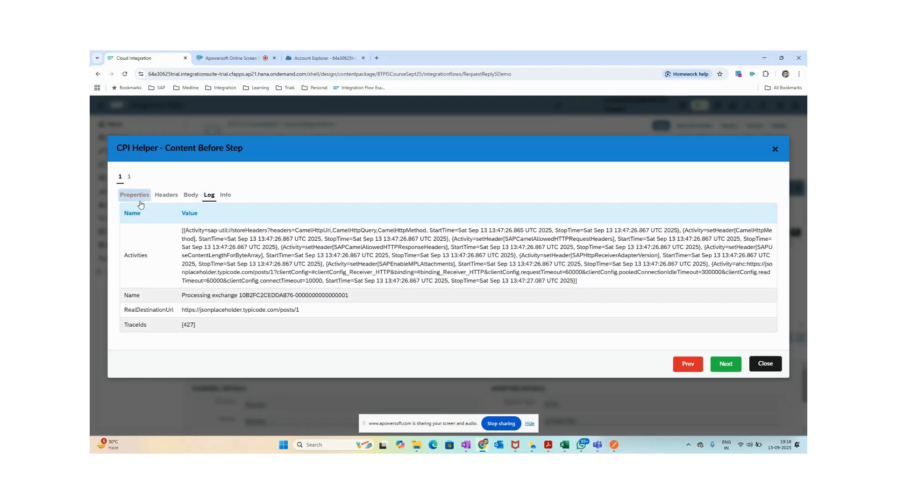
click(141, 199)
click(167, 195)
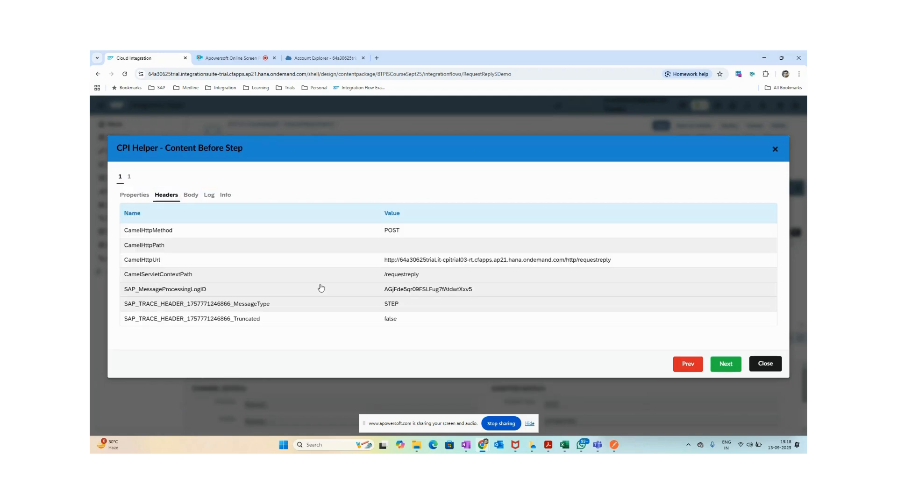
click(765, 364)
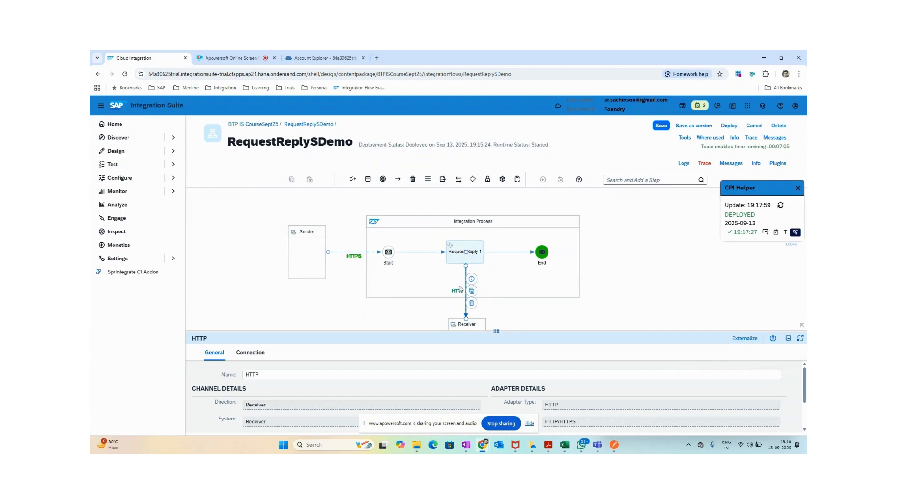
Step: Switch to Postman, set the request body to raw JSON with the existing order payload, and send the request again
drag(494, 334, 494, 311)
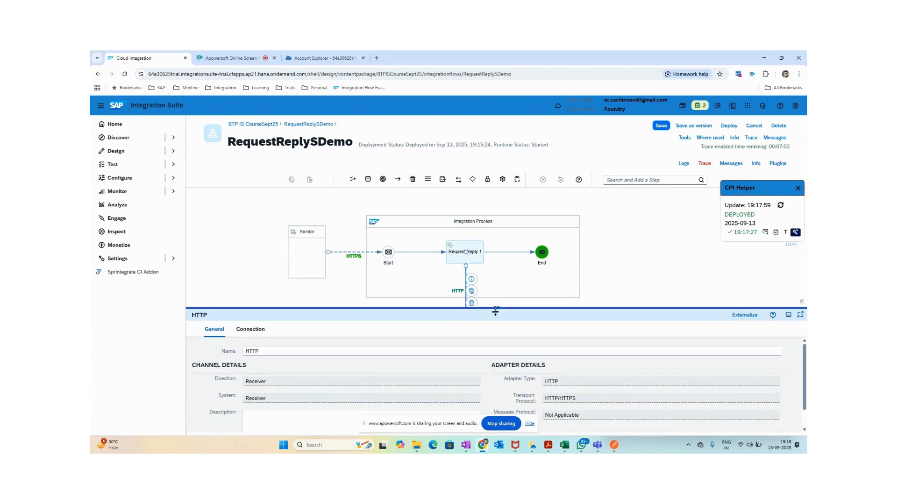
click(614, 445)
click(404, 143)
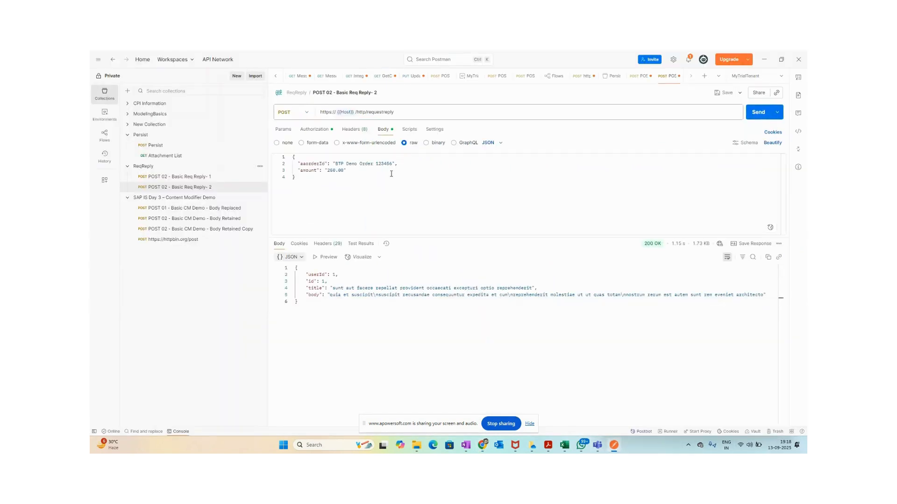
click(315, 185)
click(758, 113)
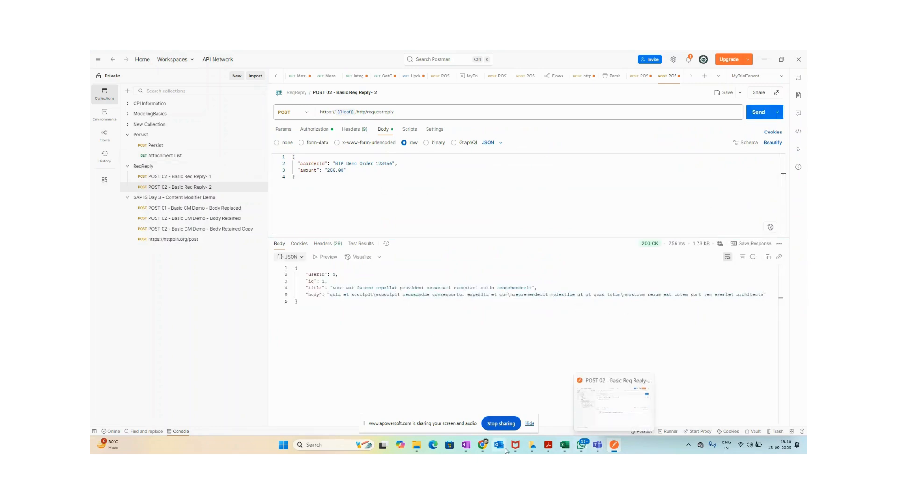
Step: Return to Integration Suite and examine the new message's traced body before the HTTP receiver call
click(411, 395)
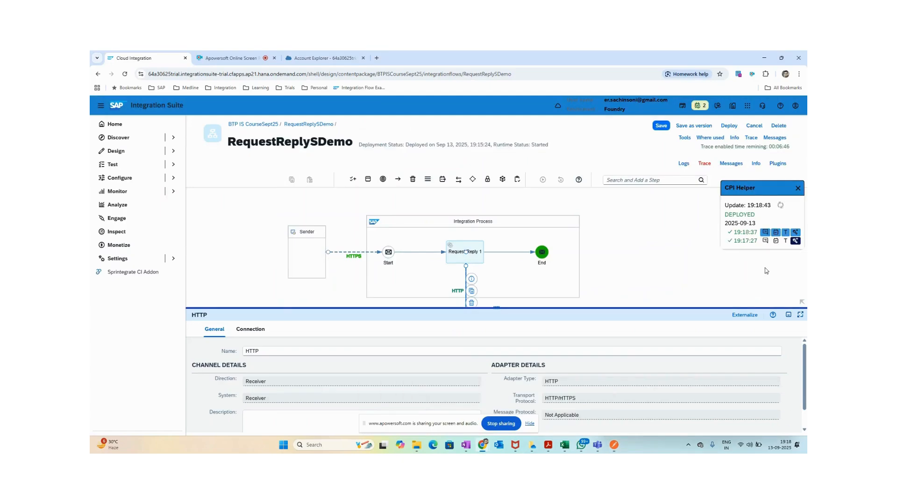
click(457, 295)
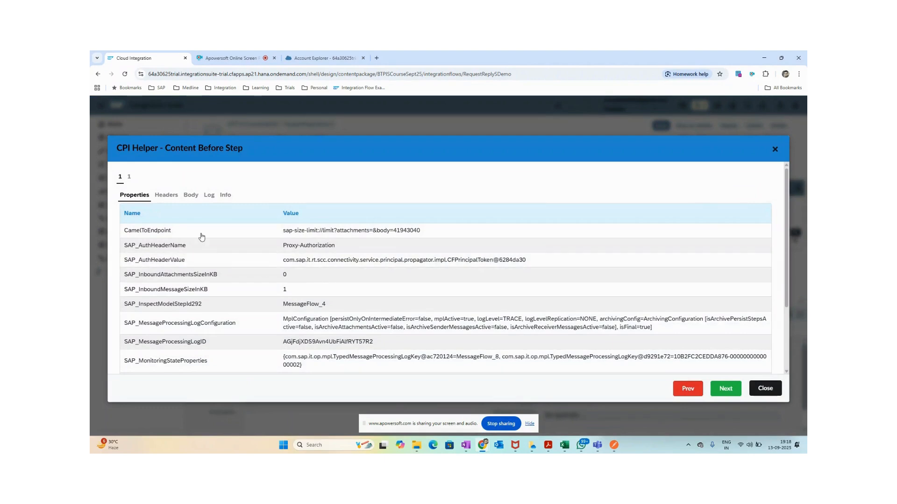
click(191, 194)
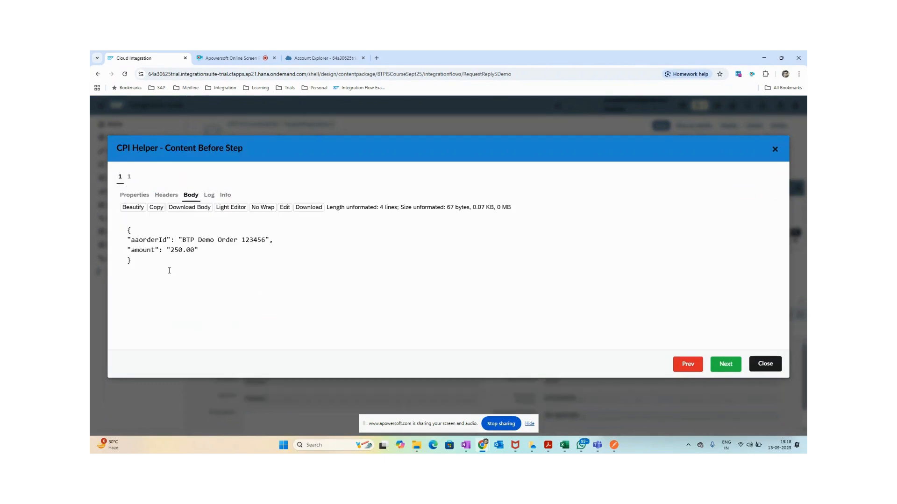
drag(168, 268, 116, 232)
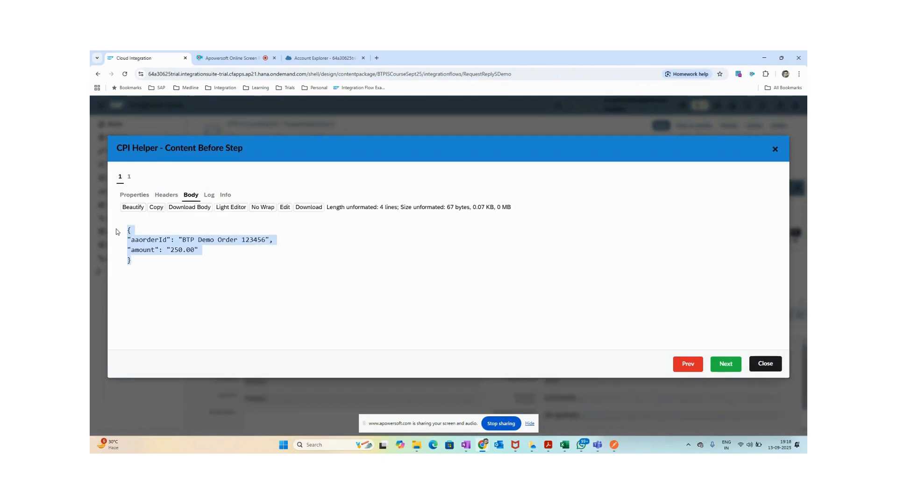
click(765, 365)
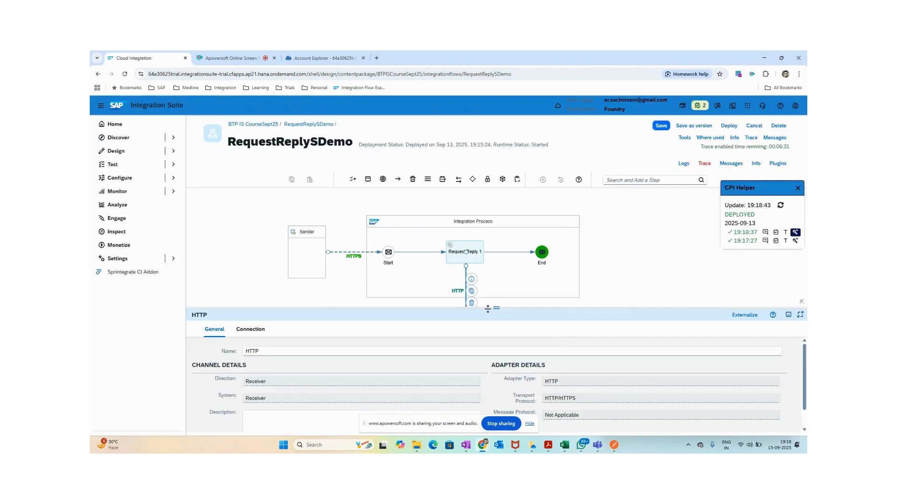
Step: Enlarge the flow canvas, examine the latest message's traced body before the End event, and close the trace content
drag(488, 309, 487, 354)
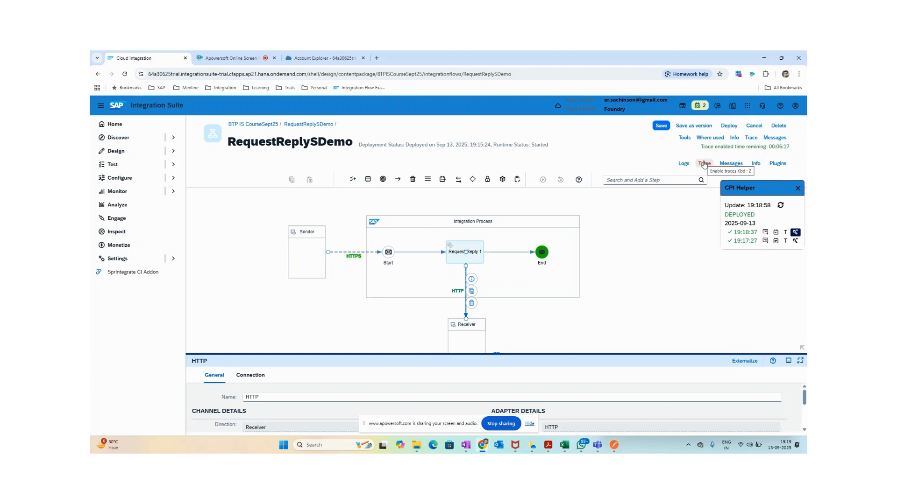
click(796, 237)
click(796, 236)
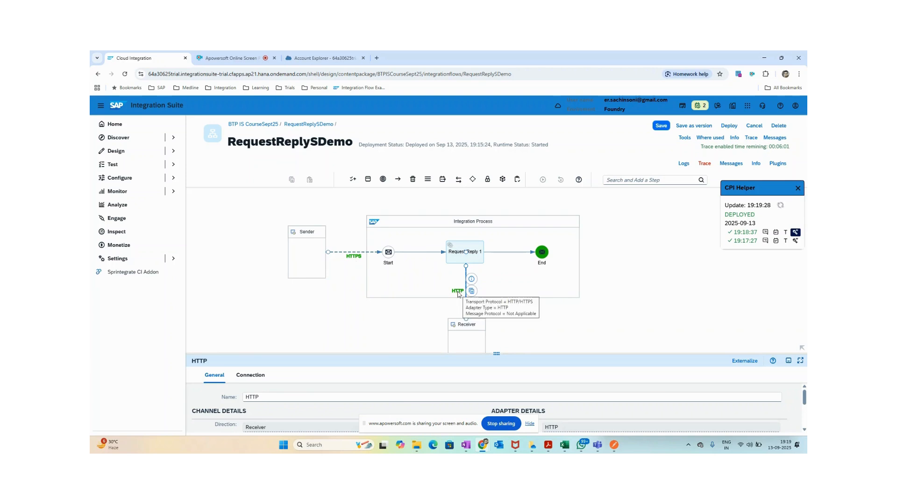
click(541, 254)
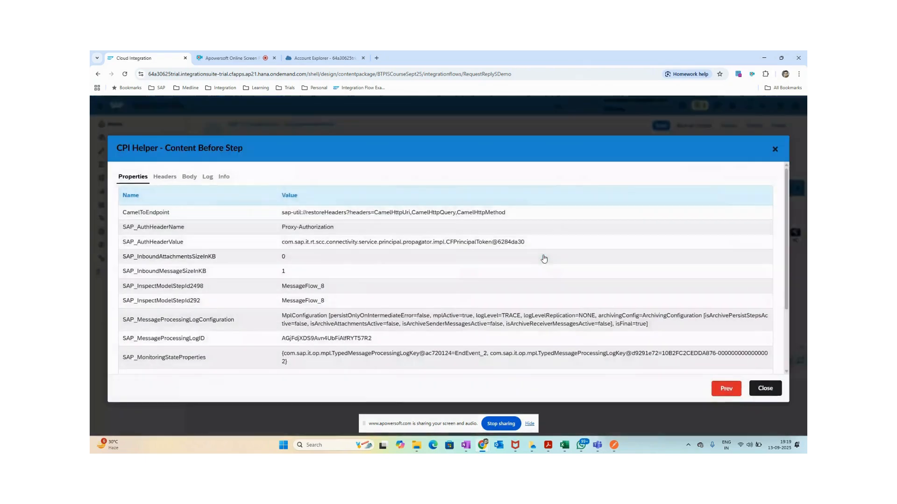
click(190, 177)
drag(200, 303, 107, 201)
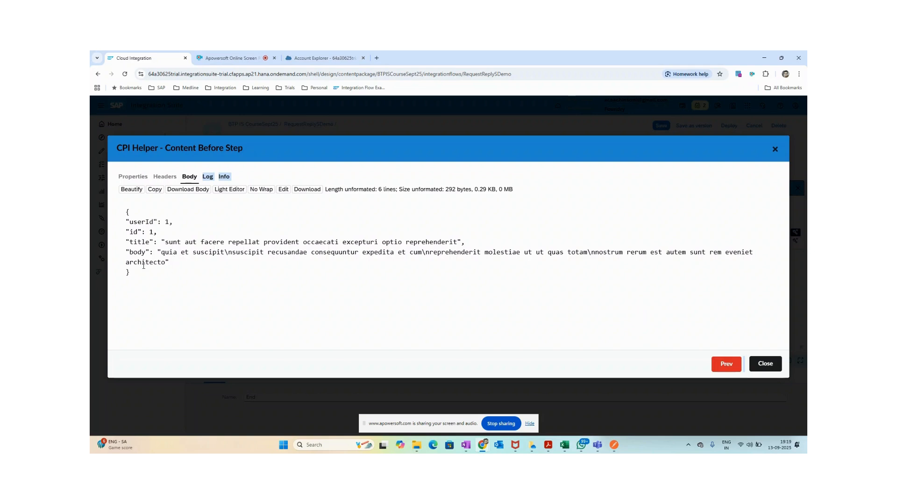
click(766, 364)
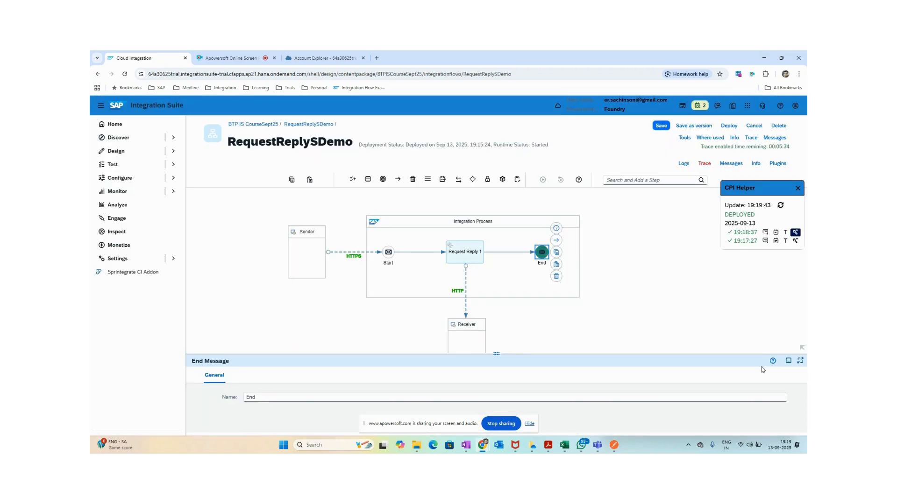
Step: Open the latest message's processing run and view the request payload received by the HTTPS sender adapter
click(785, 234)
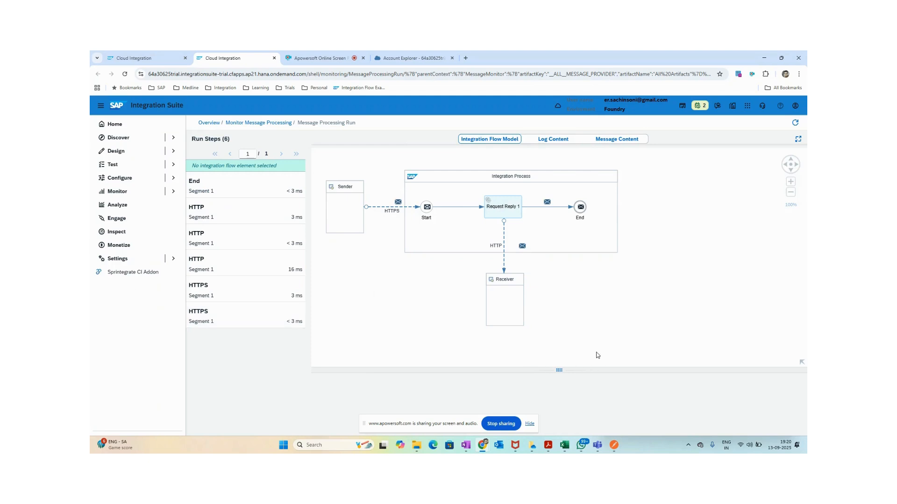
click(248, 316)
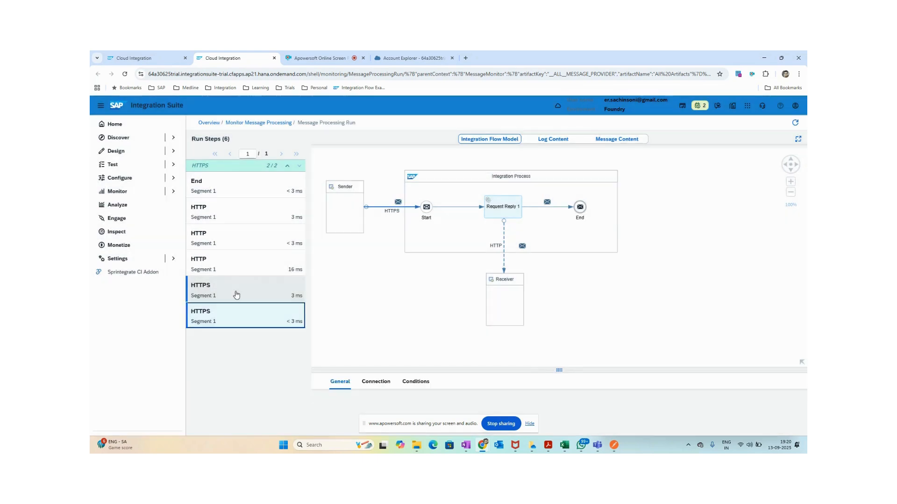
click(235, 295)
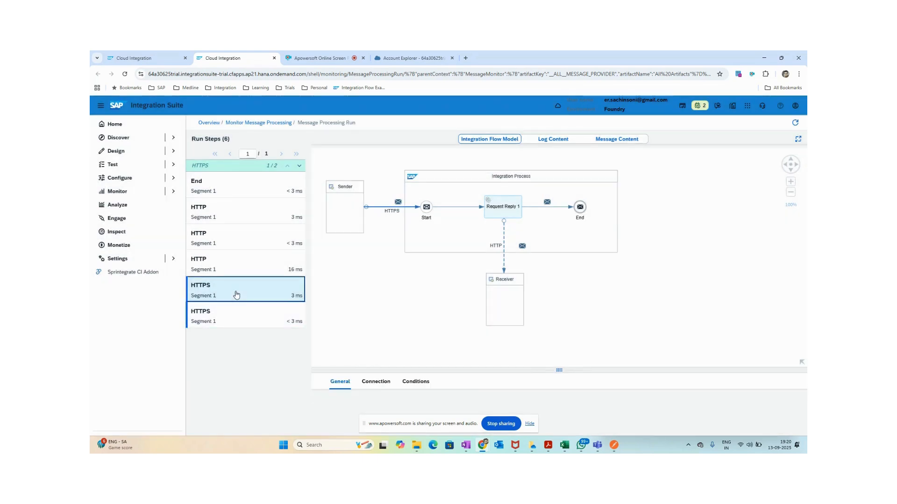
click(550, 142)
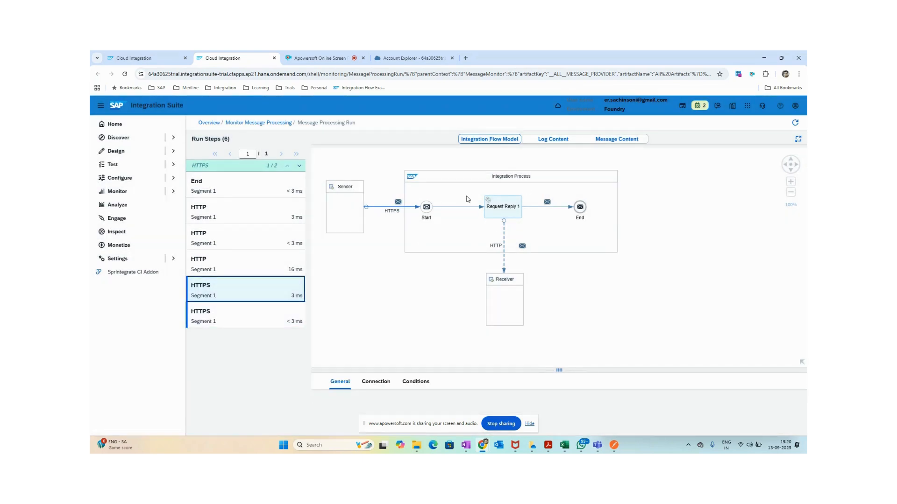
click(617, 139)
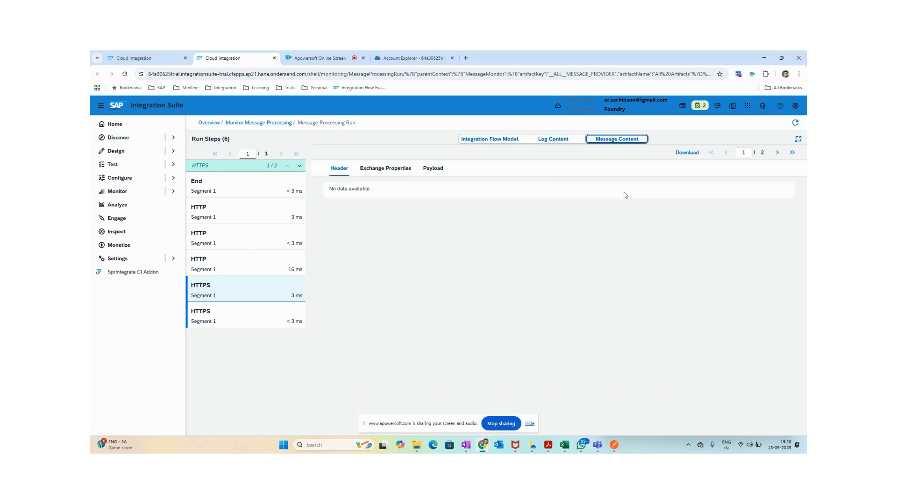
click(437, 170)
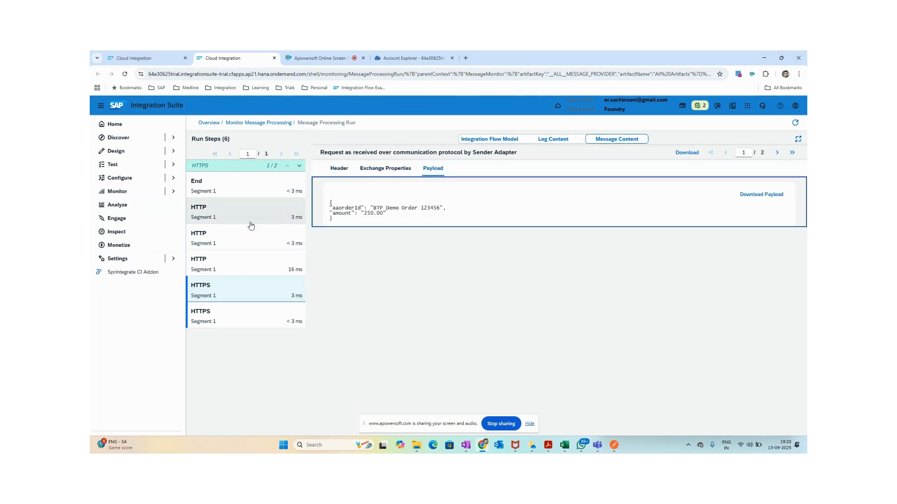
Step: Examine the message payloads of the three HTTP run steps and the End run step
click(241, 262)
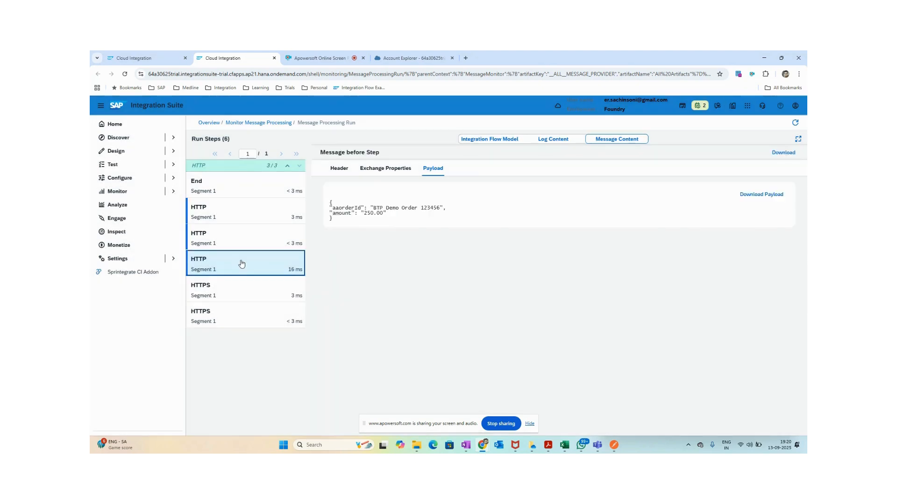
click(235, 238)
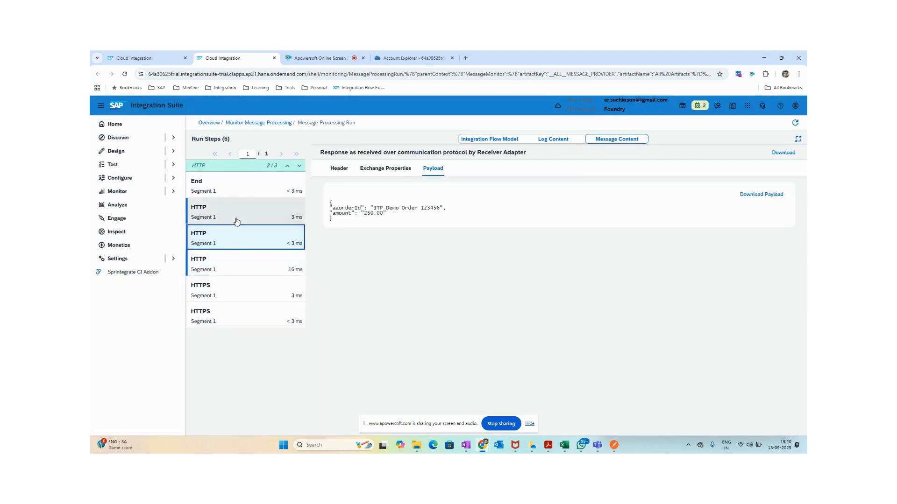
click(237, 221)
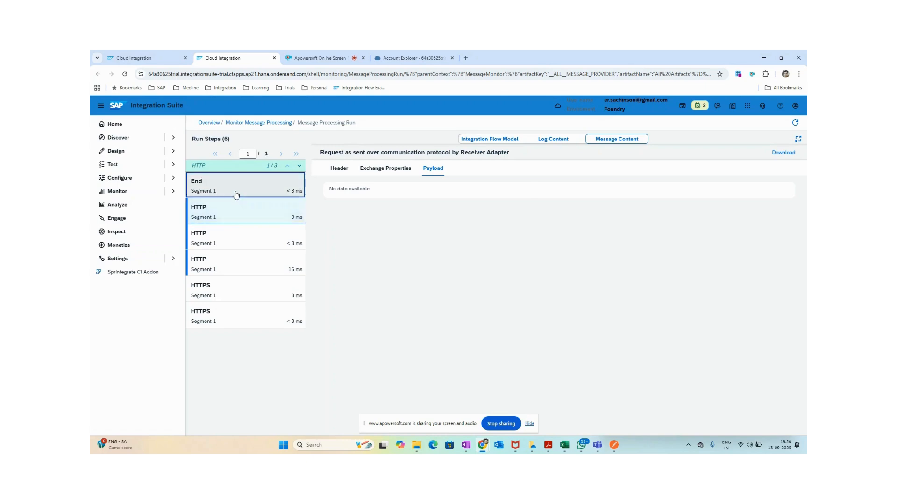
click(235, 194)
drag(429, 268, 276, 167)
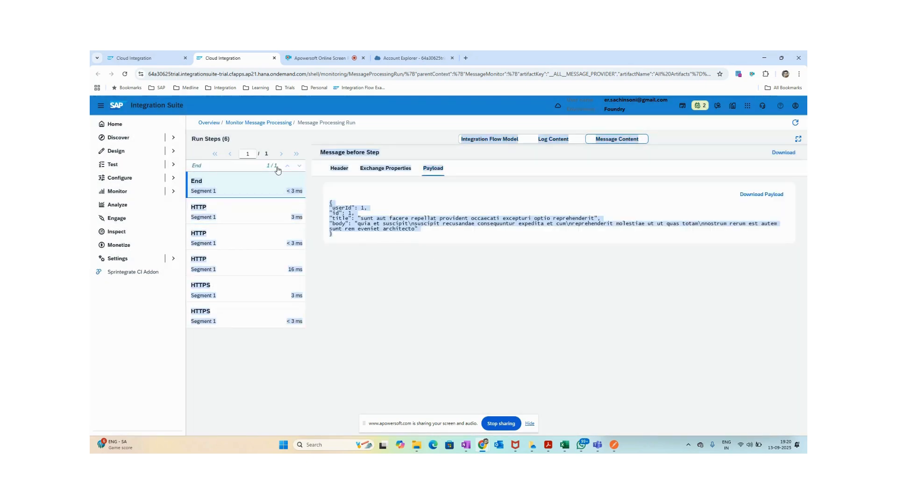
Step: Return to the RequestReplySDemo flow editor, widen the Integration Process to the right, and turn off the inline trace display
click(131, 58)
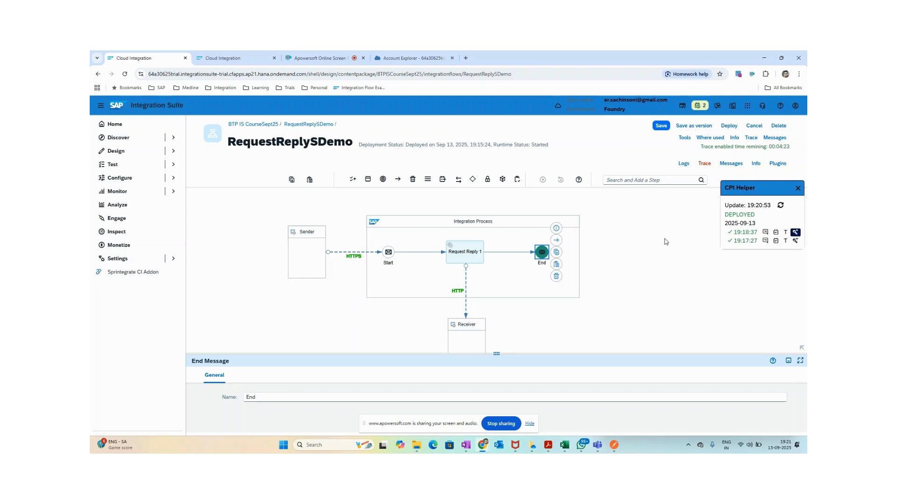
click(613, 260)
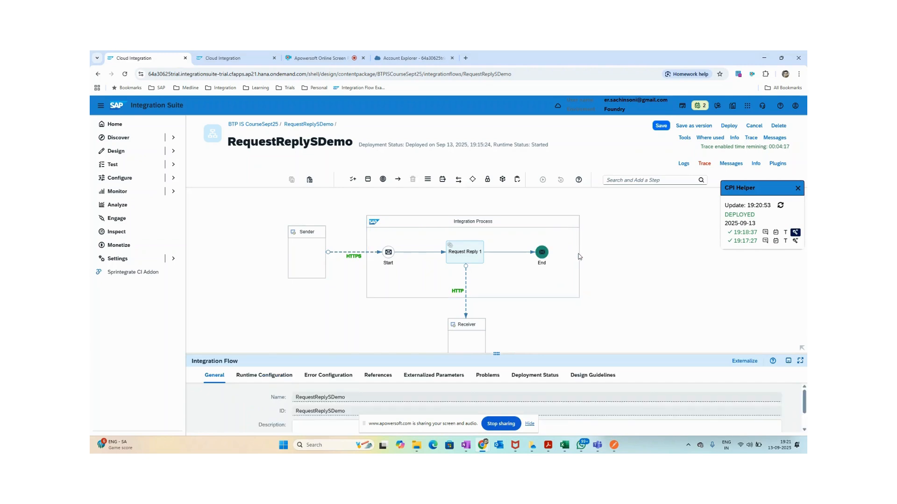
click(579, 256)
drag(579, 257, 662, 256)
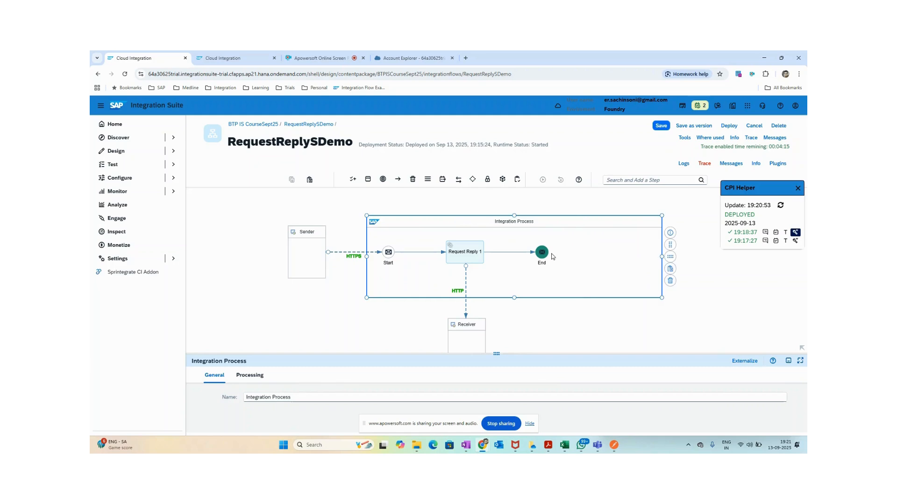
click(542, 252)
click(795, 232)
click(774, 153)
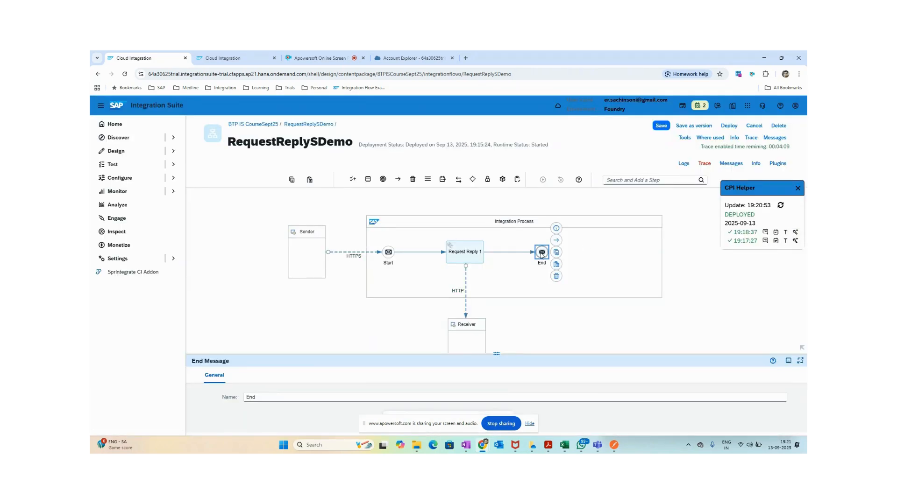
Step: Move the End event and Request Reply 1 further right to make room after the Start event
drag(542, 254, 621, 253)
click(480, 254)
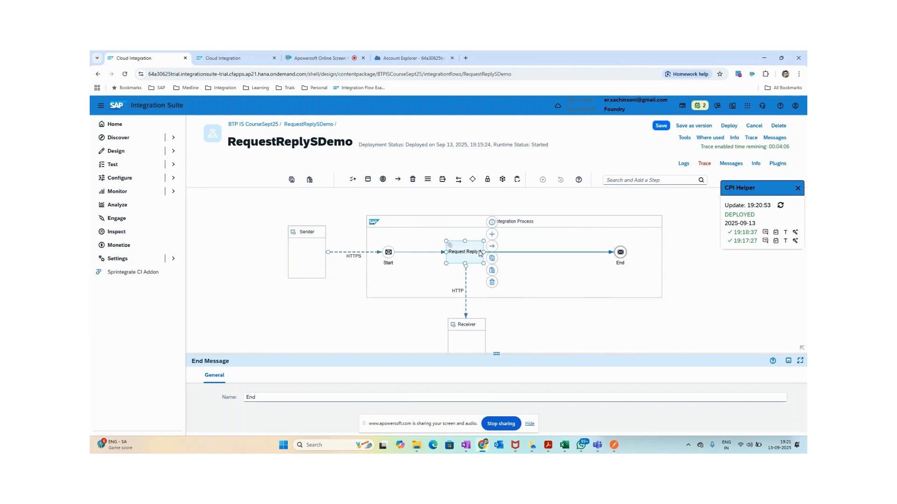
drag(480, 253, 565, 253)
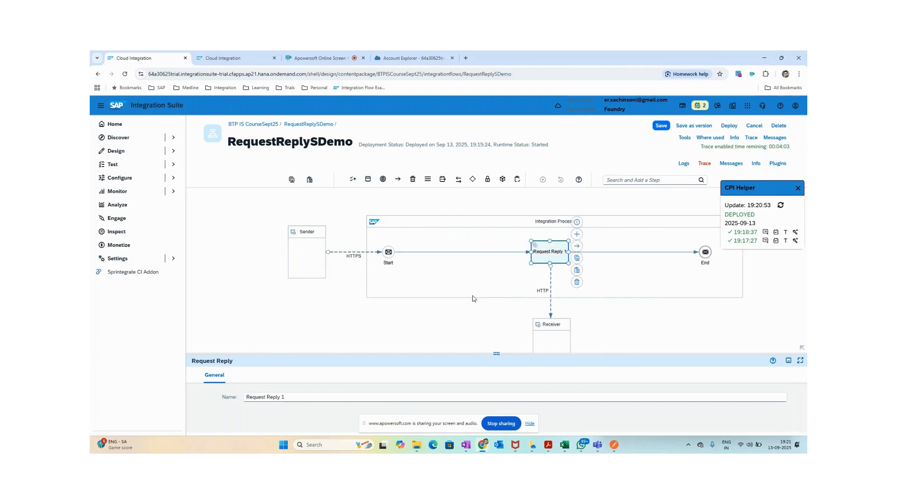
Step: Insert a Content Modifier between the Start event and Request Reply 1
click(621, 181)
text(c)
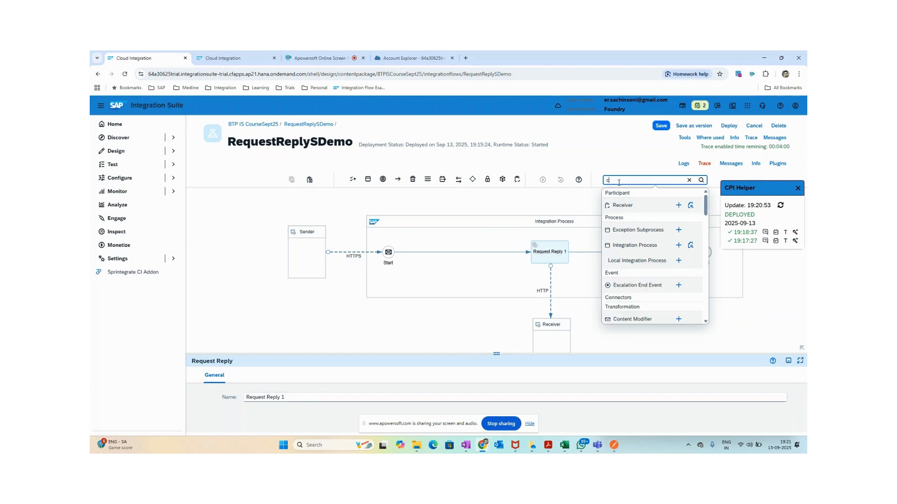
text(onten)
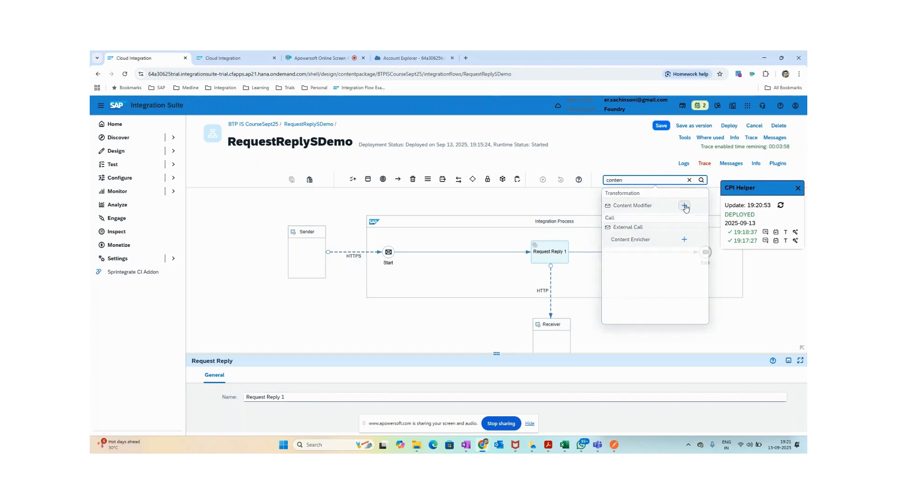
click(684, 206)
click(462, 254)
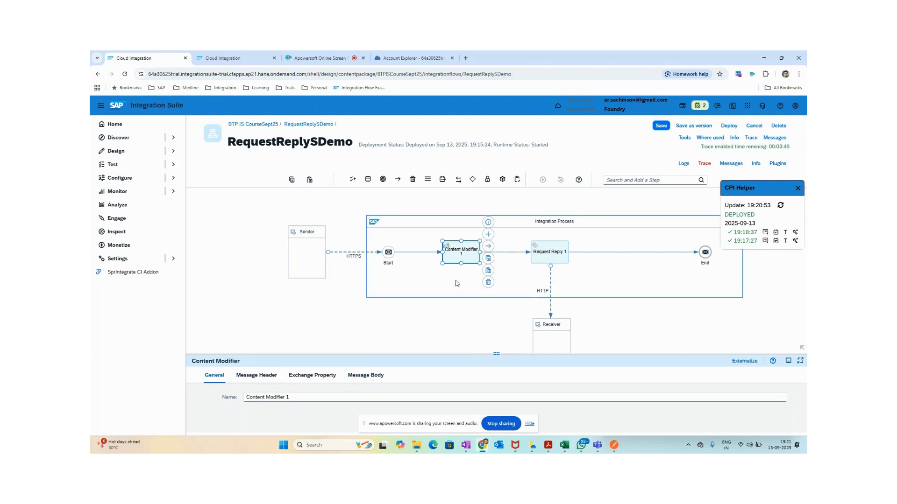
Step: Add an exchange property named payload with the Create action to the new Content Modifier
drag(426, 355, 425, 314)
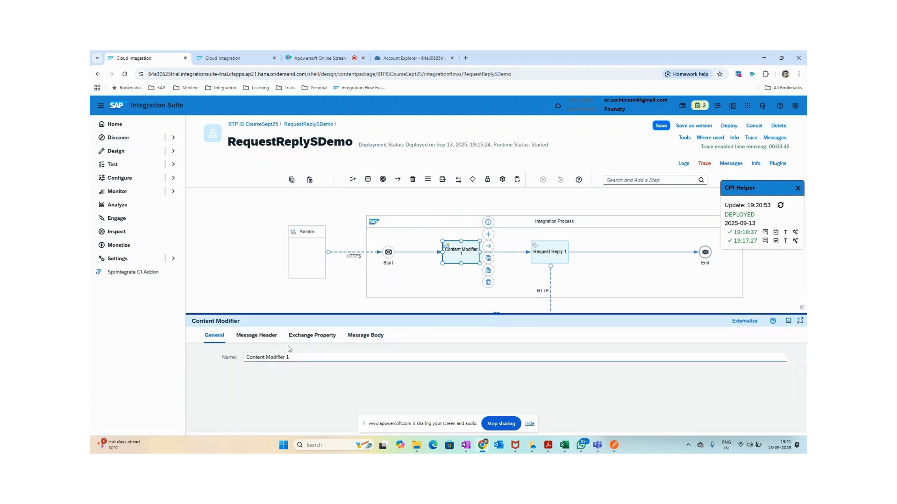
click(312, 336)
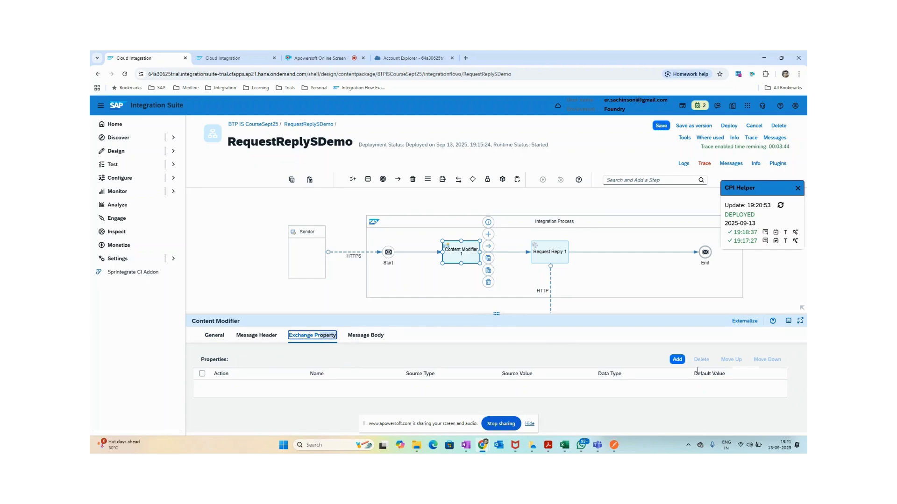
click(677, 359)
click(337, 388)
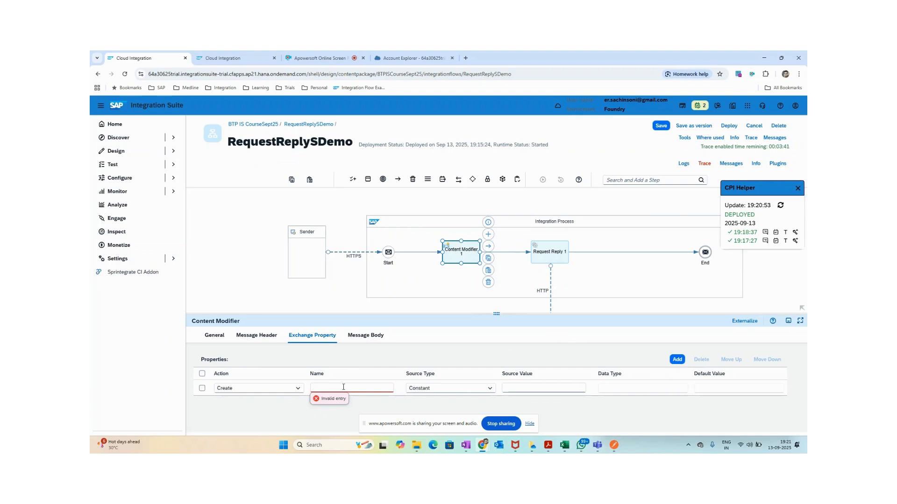
text(paykiad)
key(BackSpace)
key(BackSpace)
key(BackSpace)
text(load)
Step: Set the payload property's source type to Expression, its source value to ${in.body} and its data type to java.lang.String
click(444, 392)
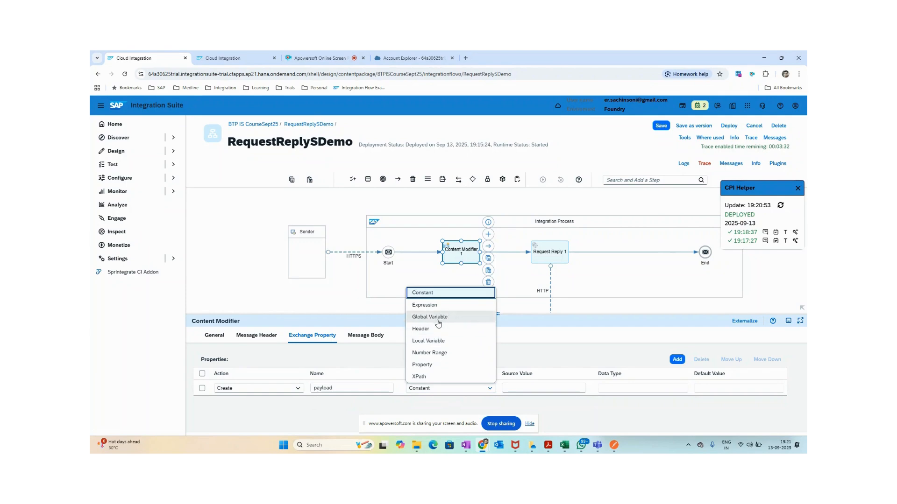
click(425, 305)
click(532, 387)
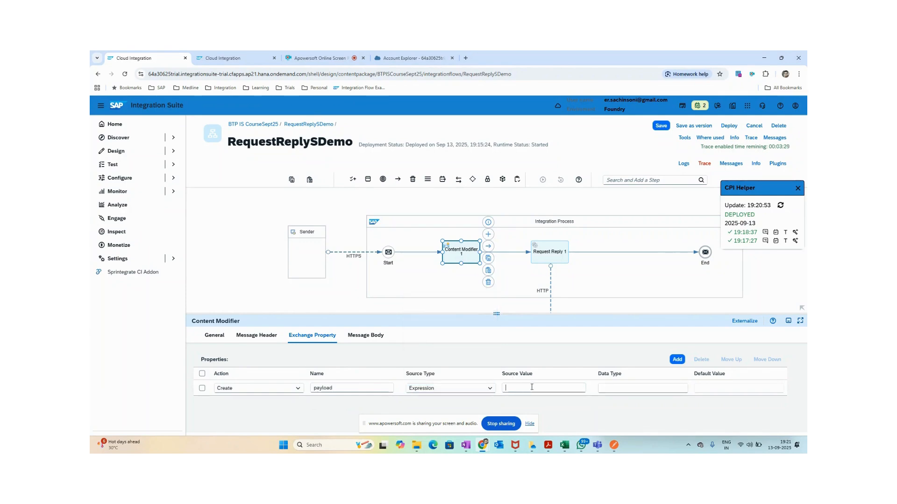
text(${in.body)
click(624, 387)
text(java.lang.String)
Step: Save the integration flow and check its list of problems
click(661, 126)
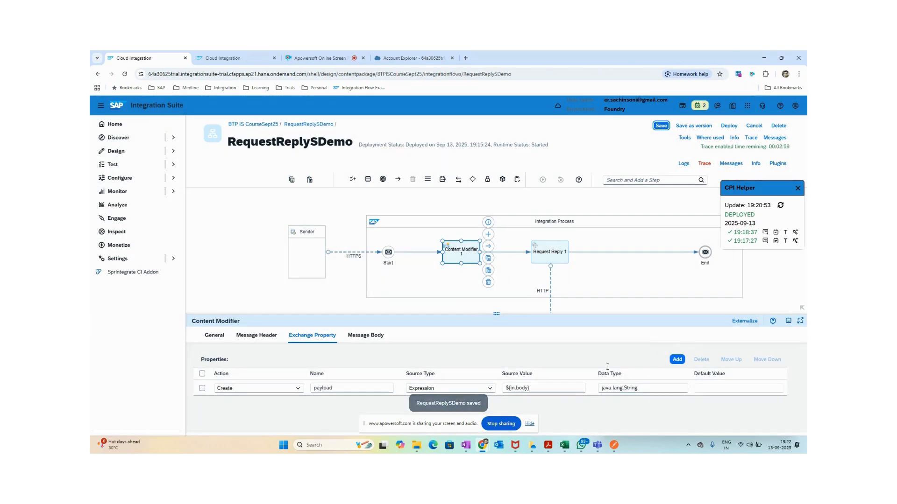
click(299, 262)
click(483, 337)
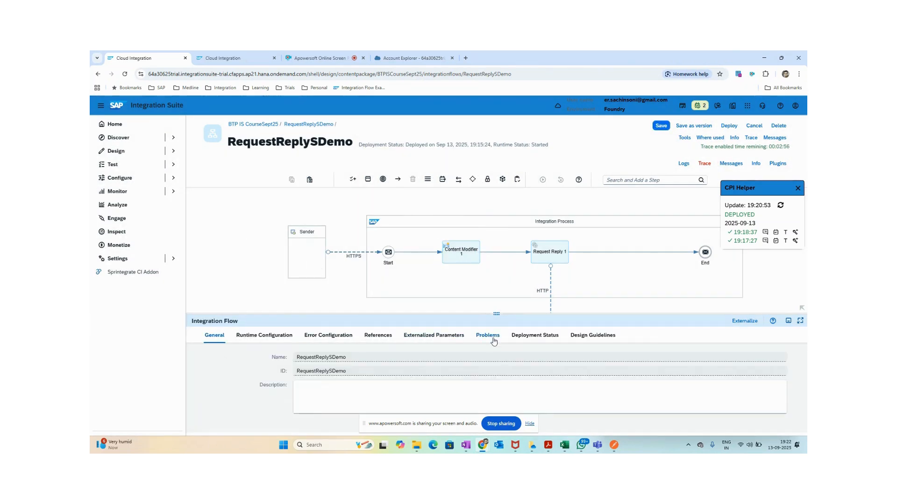
Step: Insert a second Content Modifier between Request Reply 1 and the End event
click(667, 179)
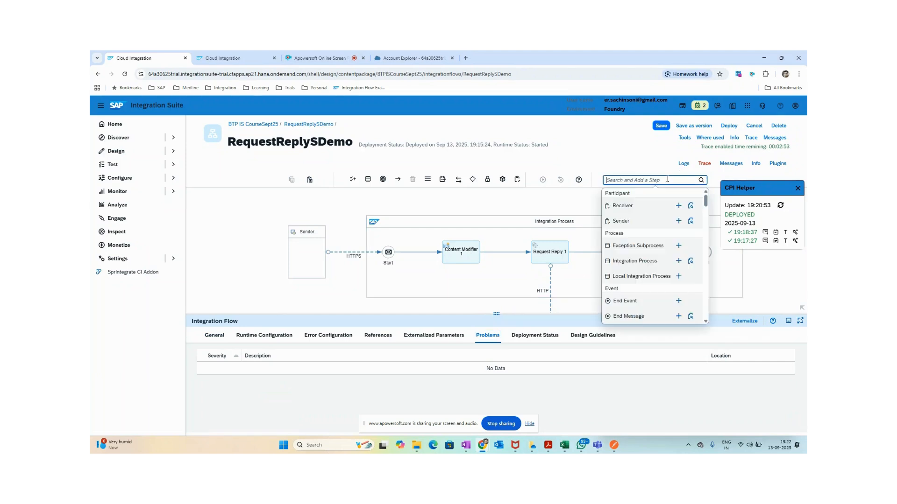
text(content)
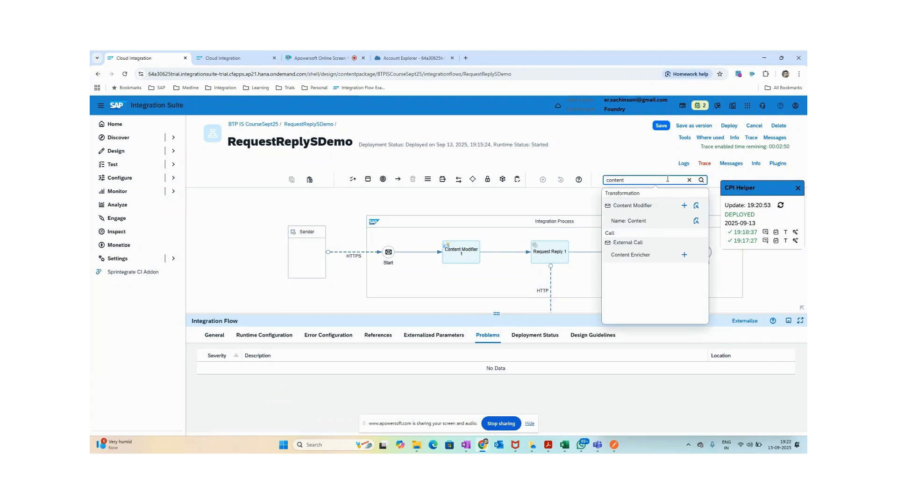
click(684, 206)
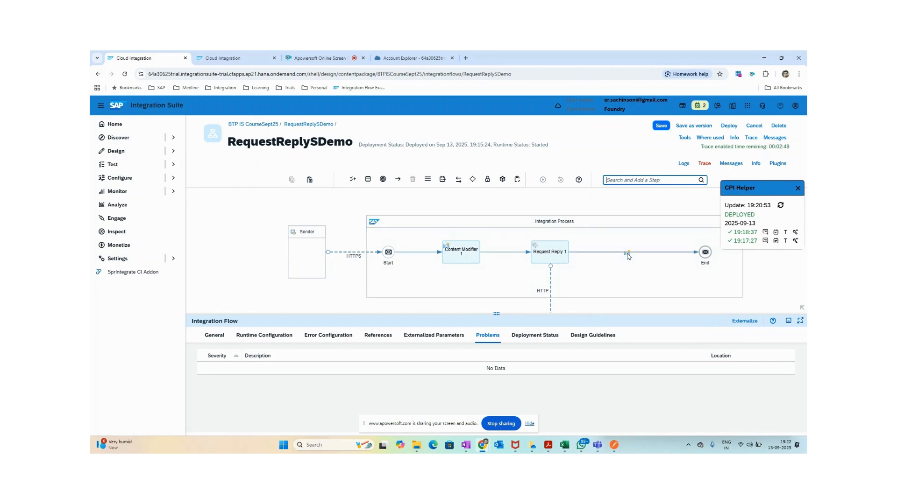
click(629, 254)
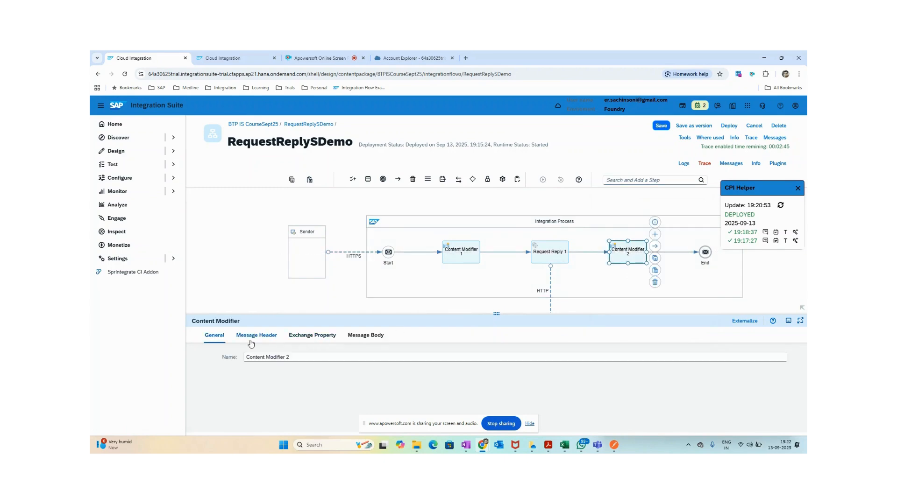
Step: Set Content Modifier 2's message body to the Expression type with ${property.payload}, and save the integration flow
click(373, 339)
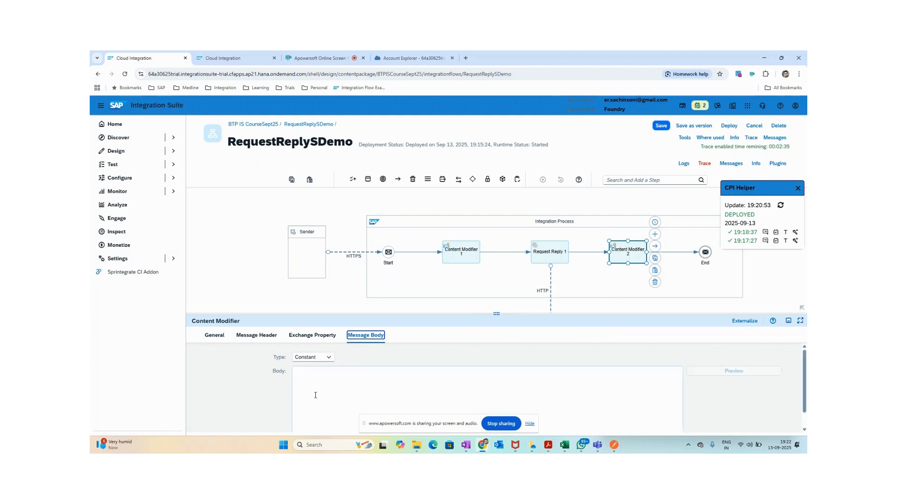
click(327, 357)
click(322, 381)
text(Prop)
key(BackSpace)
key(BackSpace)
text({property.payload)
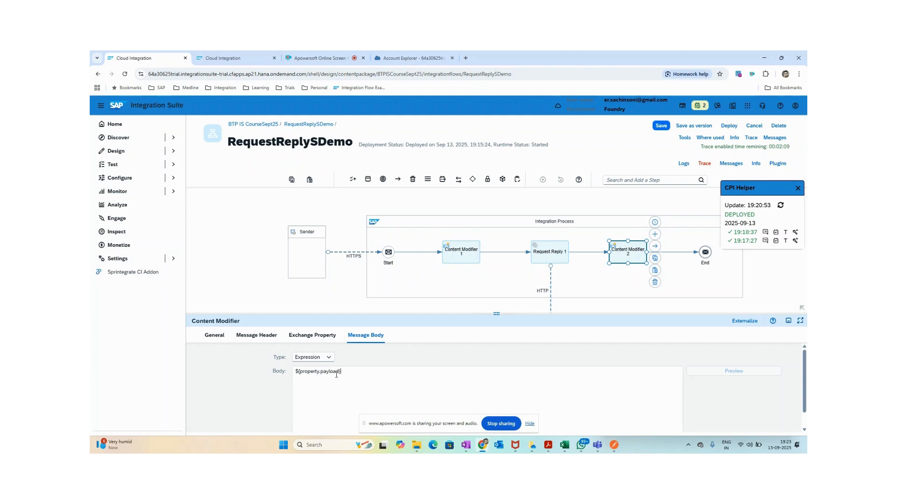
click(660, 126)
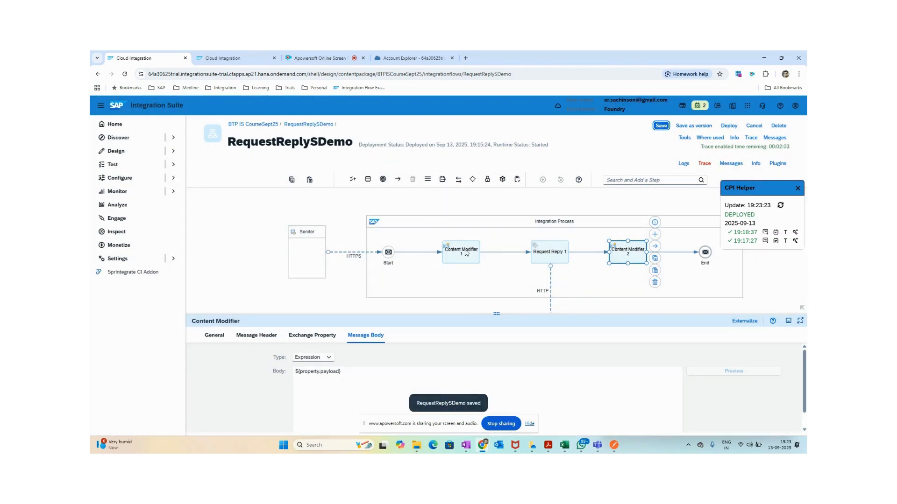
Step: Check Content Modifier 1's exchange property and deploy the integration flow to the Cloud Integration runtime profile
click(467, 254)
click(312, 335)
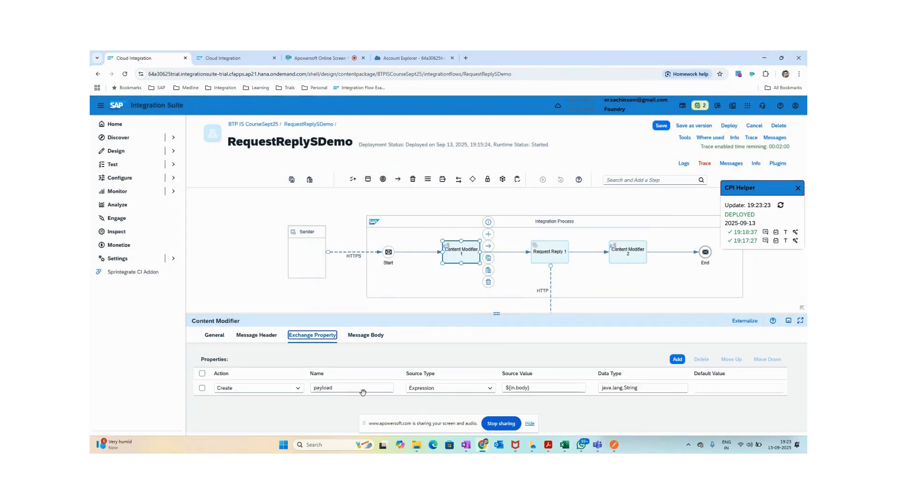
click(728, 126)
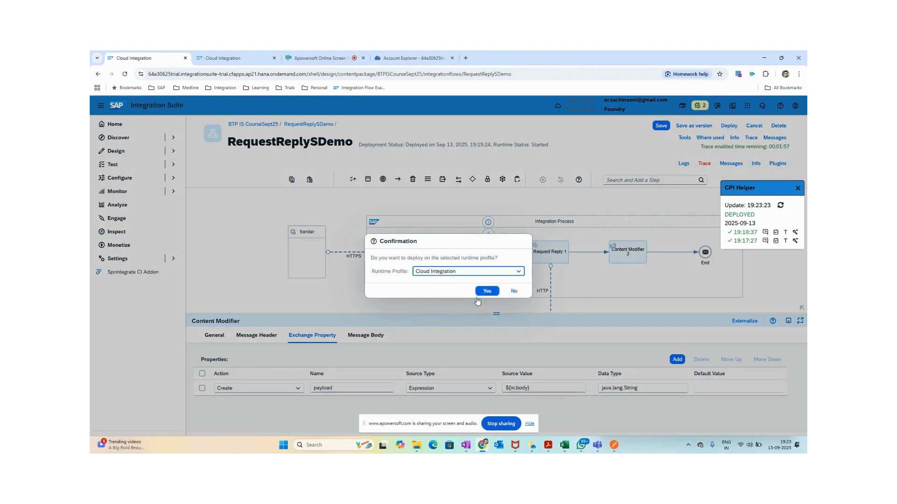
click(485, 291)
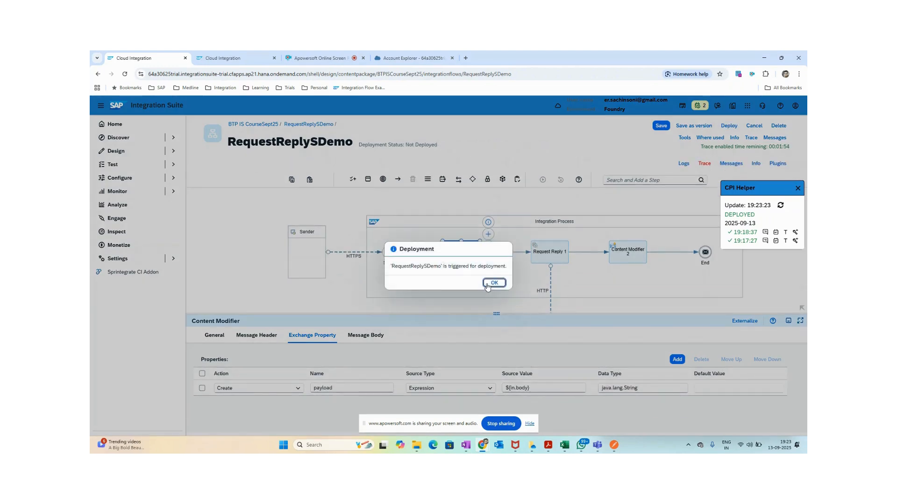
click(493, 283)
click(255, 293)
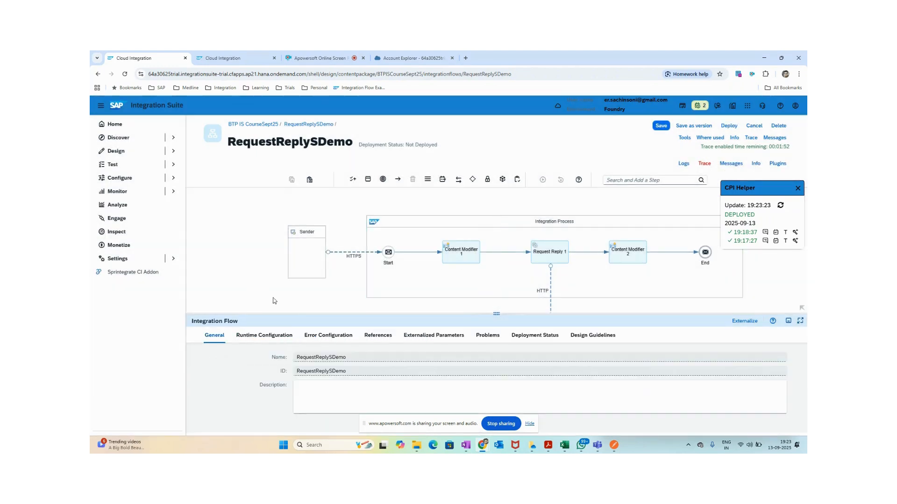
Step: Check the integration flow's list of problems and its deployment status
drag(585, 314, 584, 371)
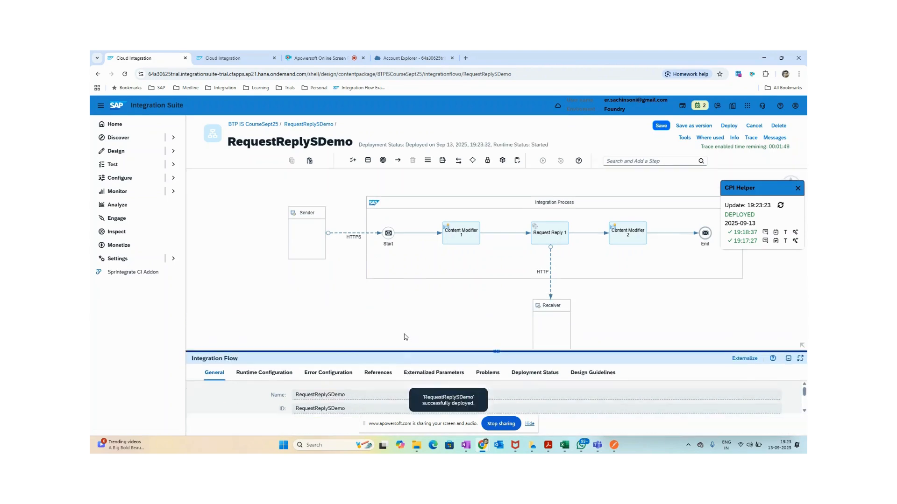
click(488, 392)
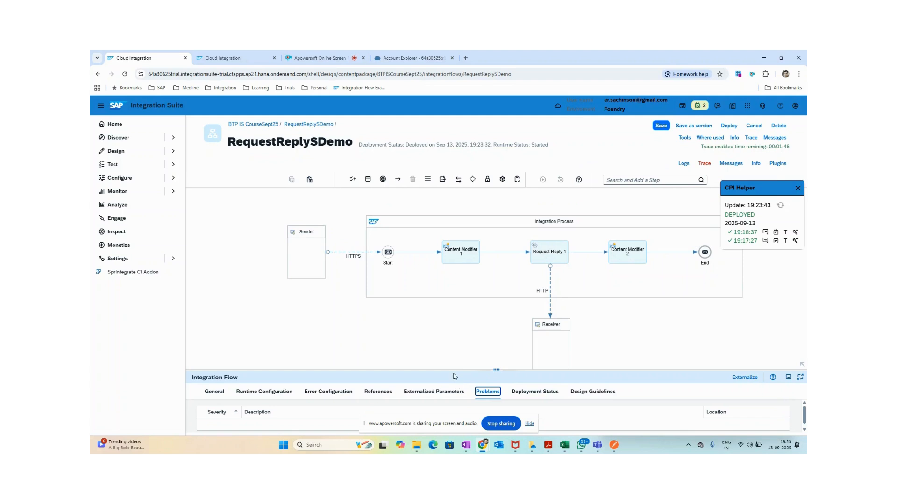
drag(453, 371, 453, 319)
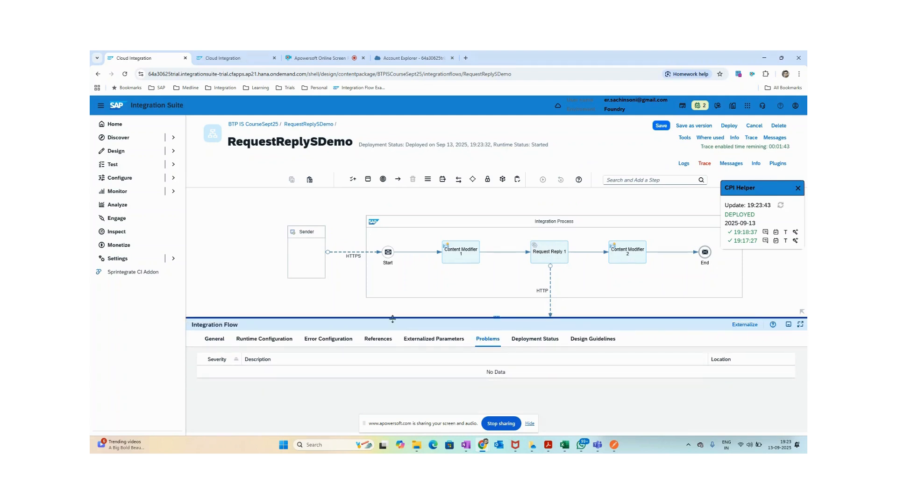
click(535, 340)
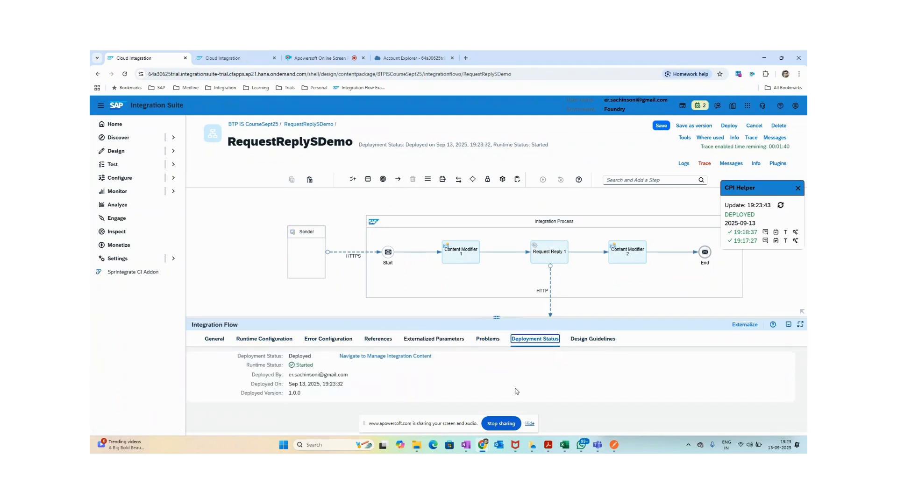
Step: Switch to Postman, save the POST 02 - Basic Req Reply- 2 request, and return to the integration flow in the browser
click(614, 444)
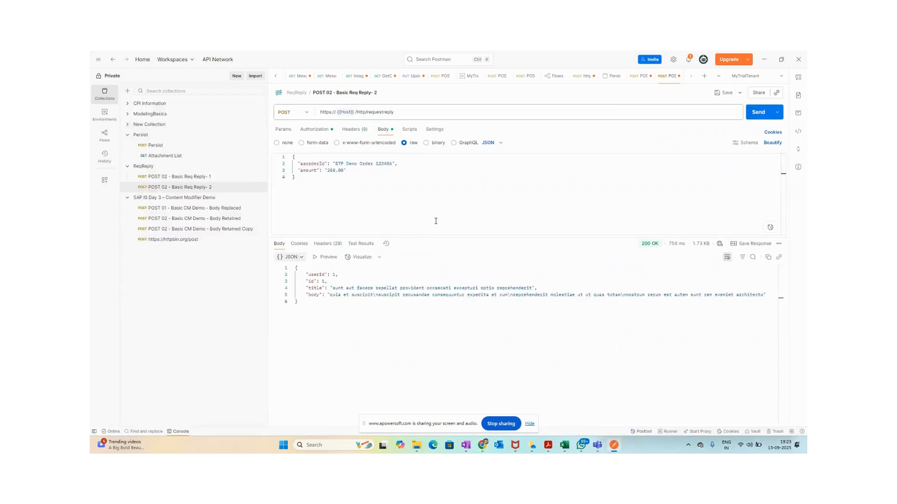
click(724, 93)
mouse_move(482, 445)
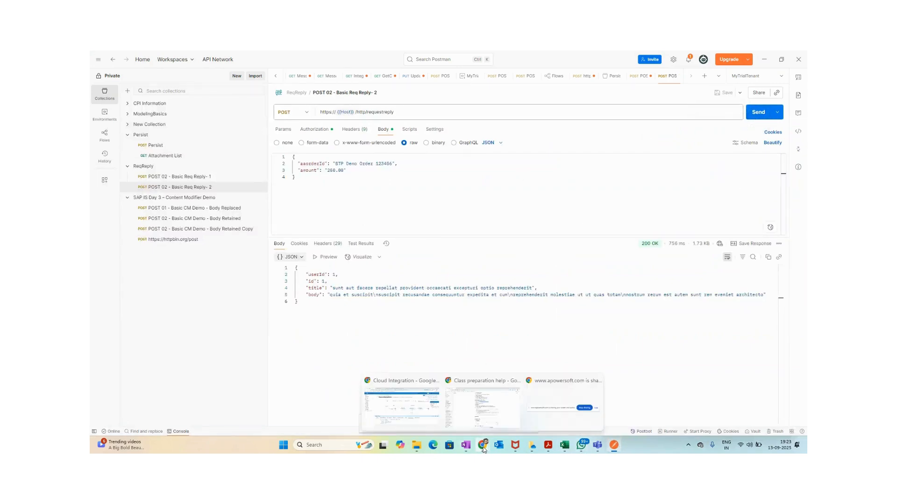
click(407, 412)
Step: Change Content Modifier 2's message body to "Original Payload : [ ${property.payload} ]" followed by "New Payload : [ ${in.body} ]"
click(628, 252)
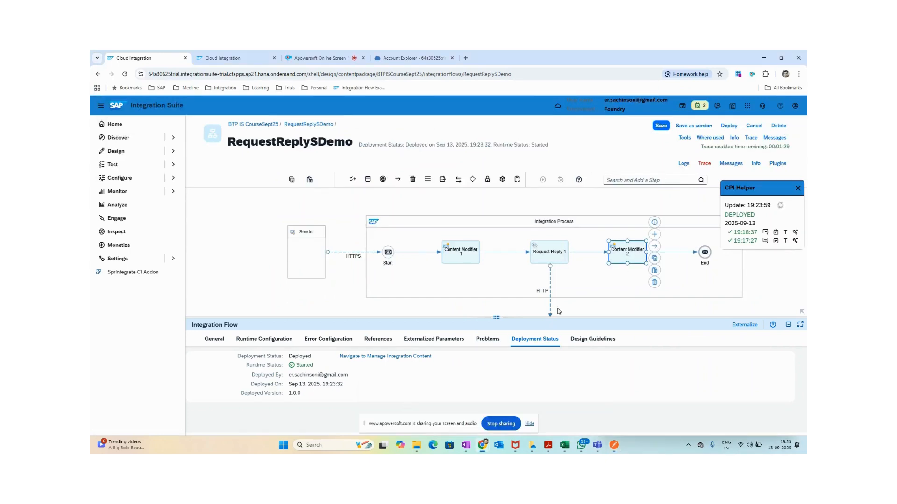
click(366, 339)
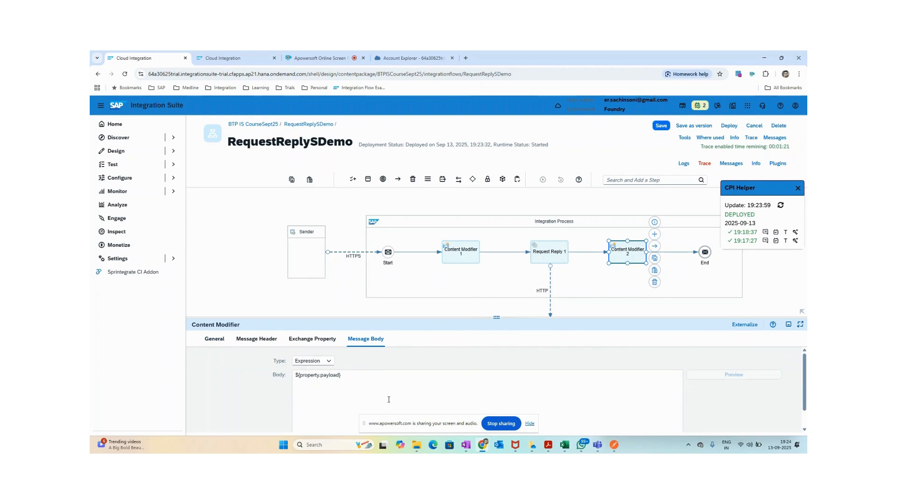
text(Original Payload : [)
key(Return)
text(New Payload )
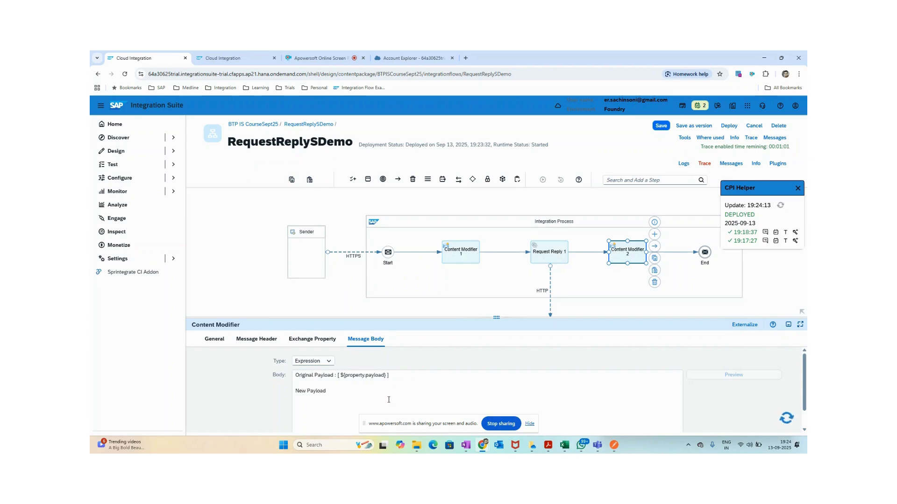
text(: [ $)
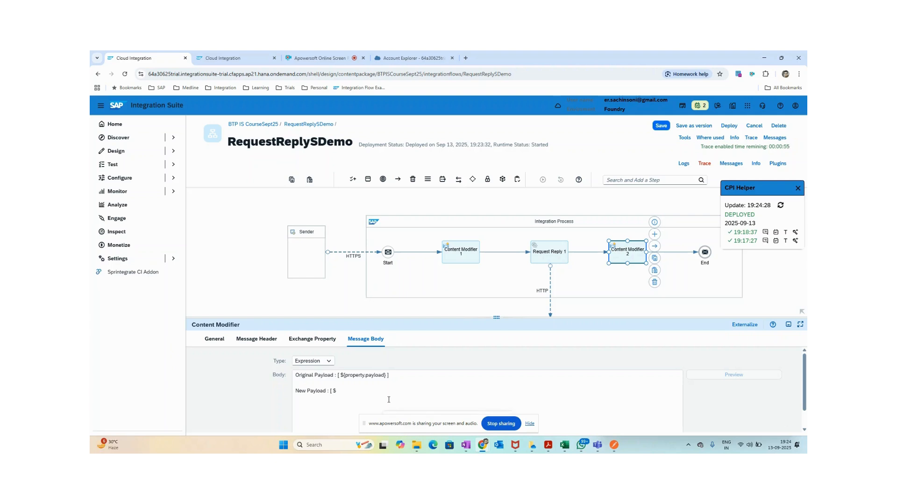
text({in.body})
Step: Save and deploy the changed integration flow to the Cloud Integration runtime profile, and check its deployment status
click(729, 126)
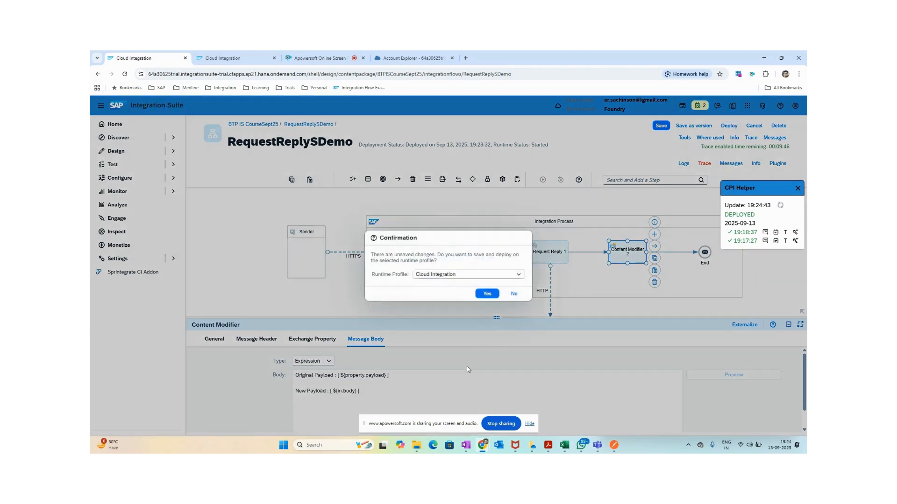
click(484, 297)
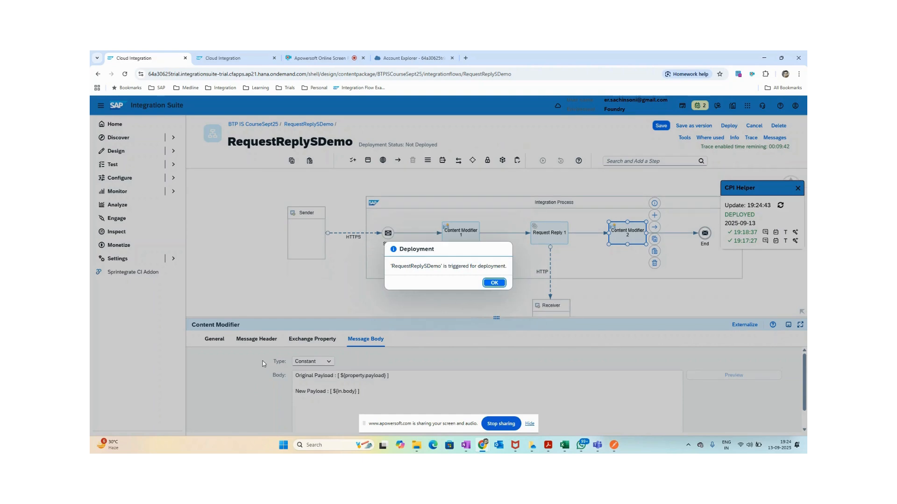
click(495, 283)
click(535, 339)
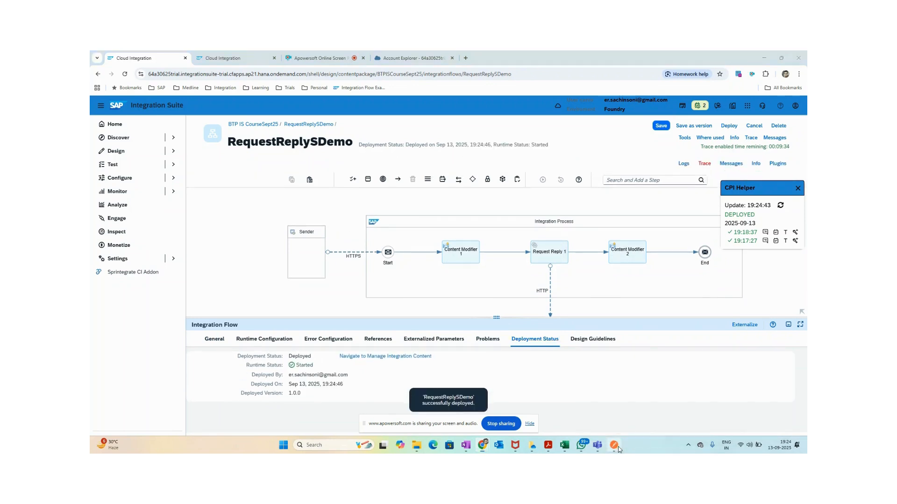
Step: Send the POST 02 - Basic Req Reply- 2 request in Postman and compare its response with the integration flow in the browser
key(alt+Tab)
click(758, 114)
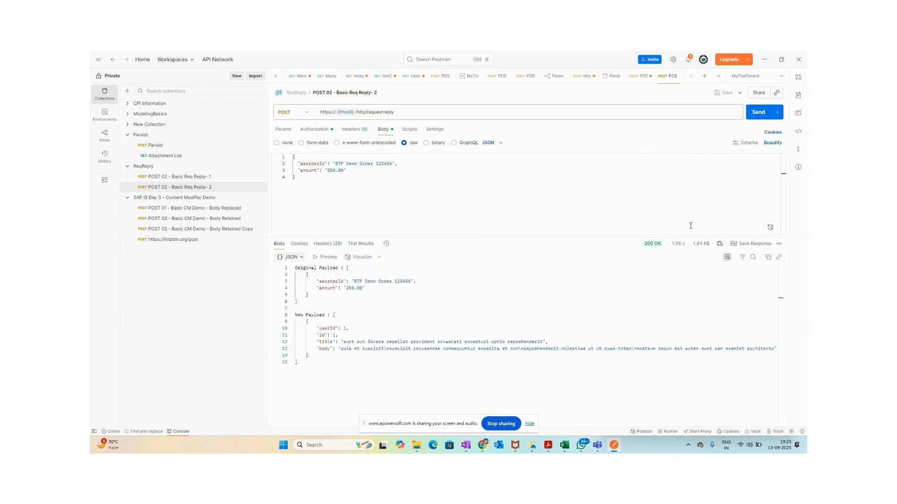
key(alt+Tab)
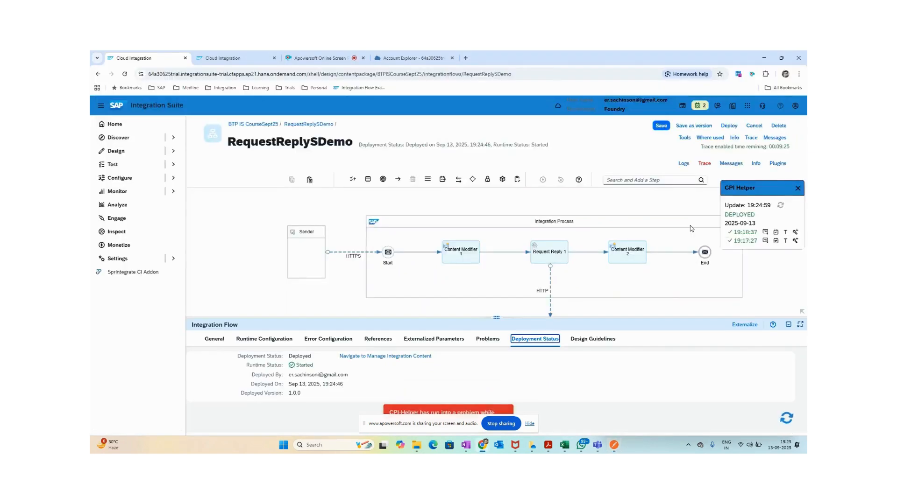
key(alt+Tab)
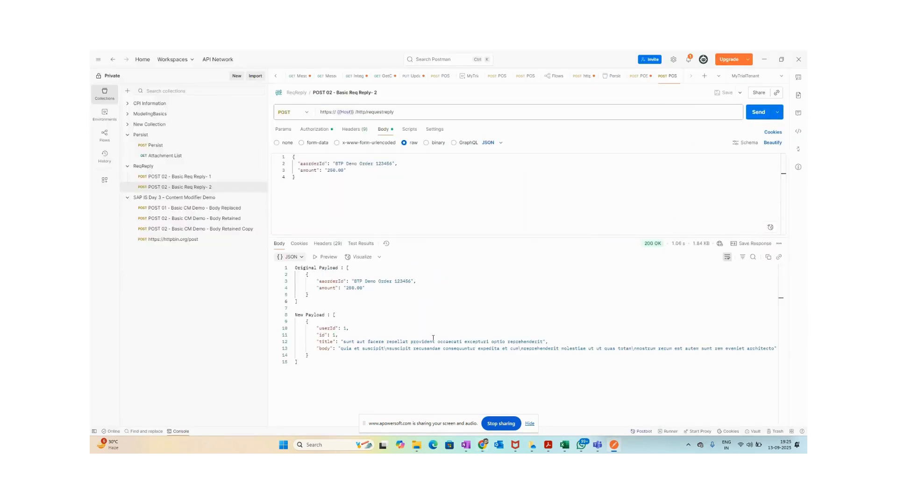
key(alt+Tab)
key(alt+Tab)
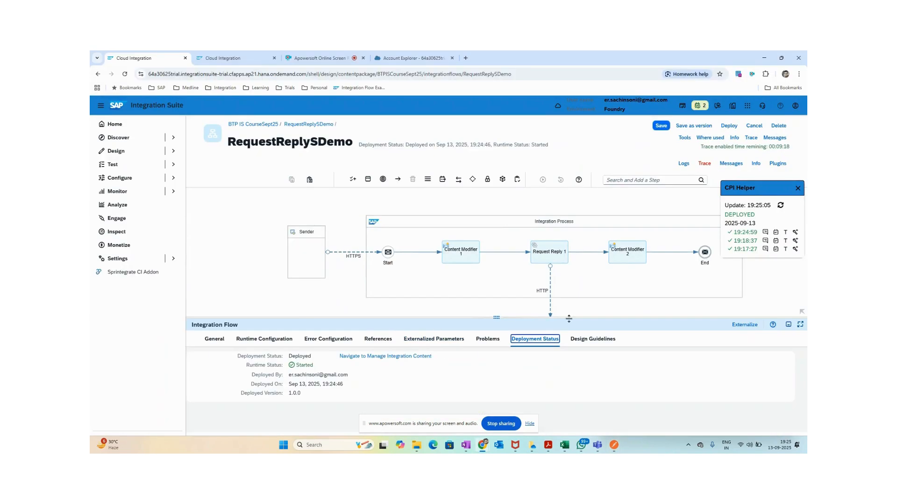
key(alt+Tab)
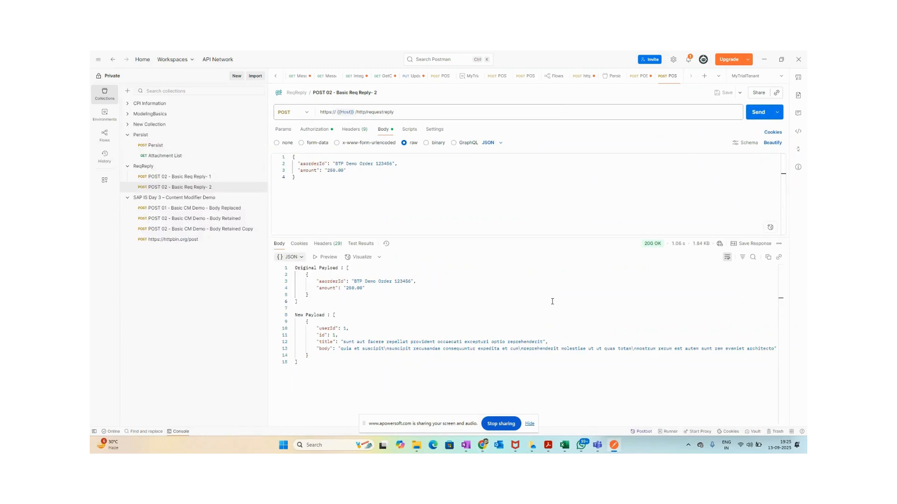
key(alt+Tab)
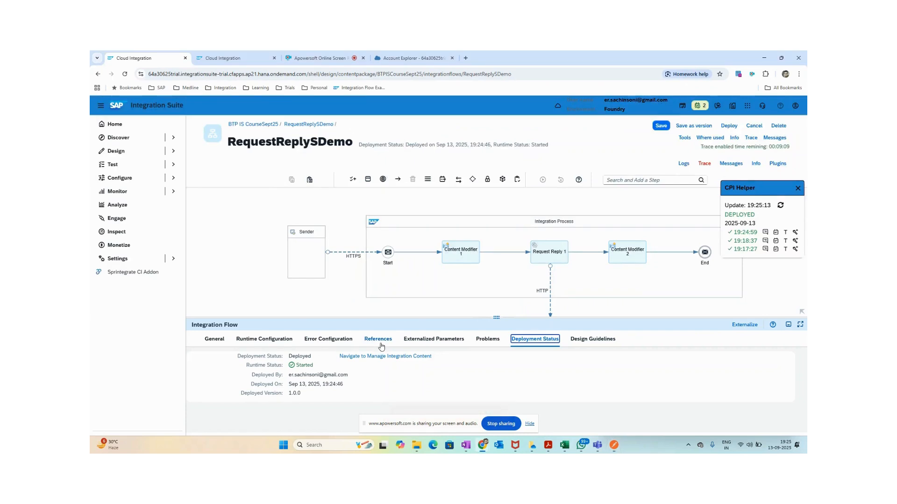
Step: Rename the Content Modifier after Request Reply 1 as Payload Logging
click(639, 256)
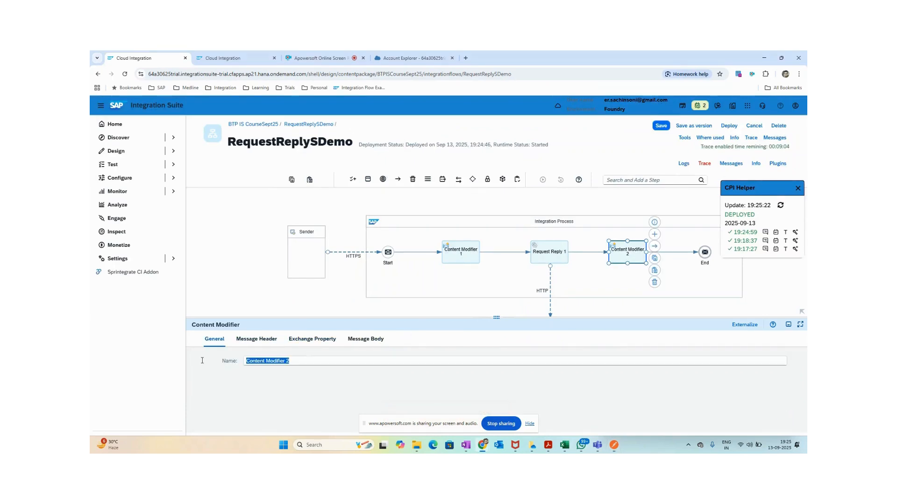
text(Paylo)
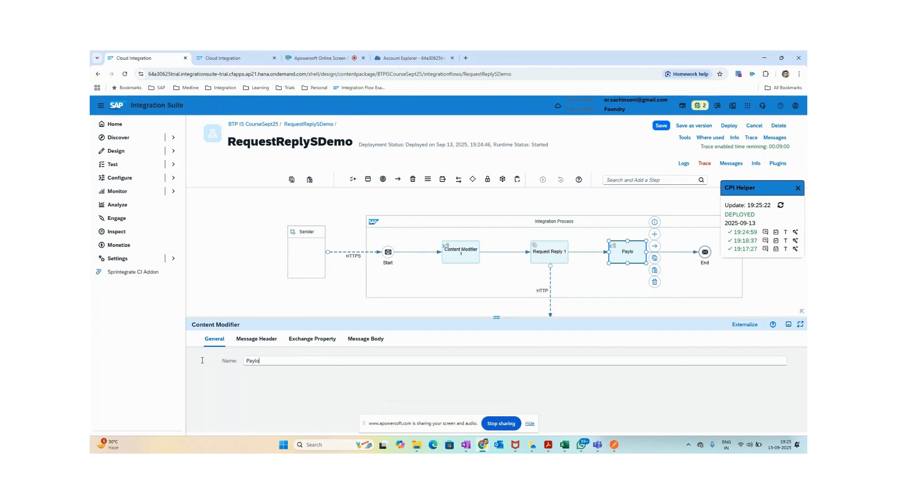
text(ad Logging)
key(ctrl+a)
Step: Rename the Content Modifier before Request Reply 1 as Storing Body
click(463, 257)
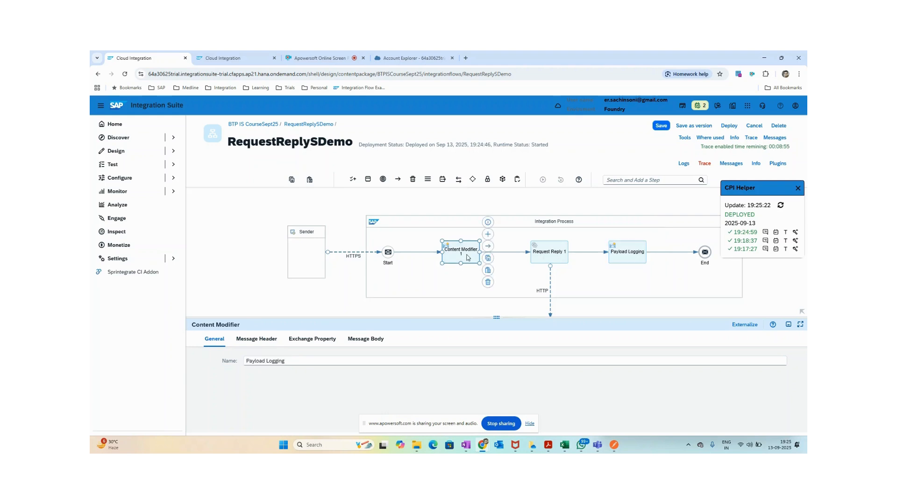
triple_click(303, 361)
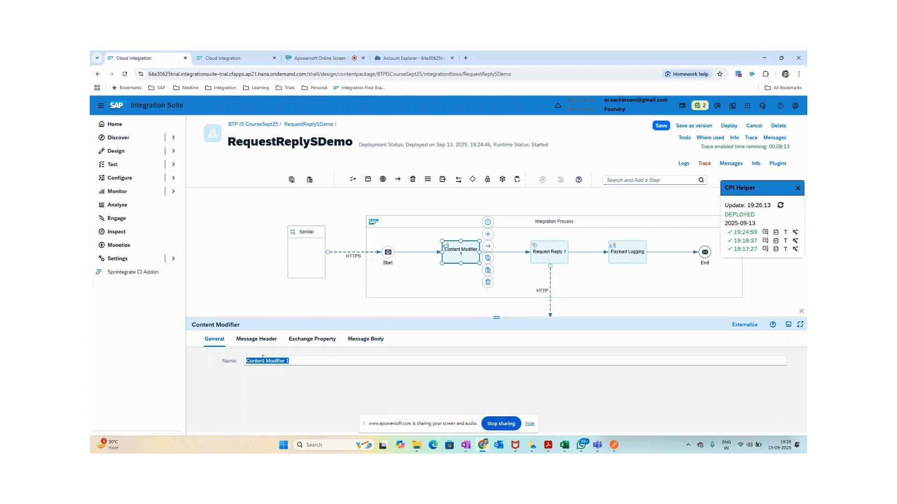
text(Storing Body)
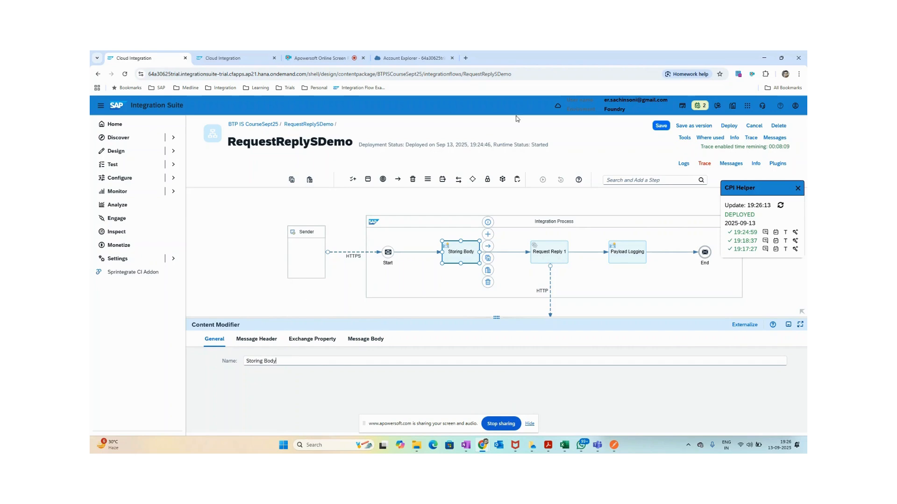
Step: Save the integration flow with the renamed steps and deploy it to the Cloud Integration runtime profile
click(660, 126)
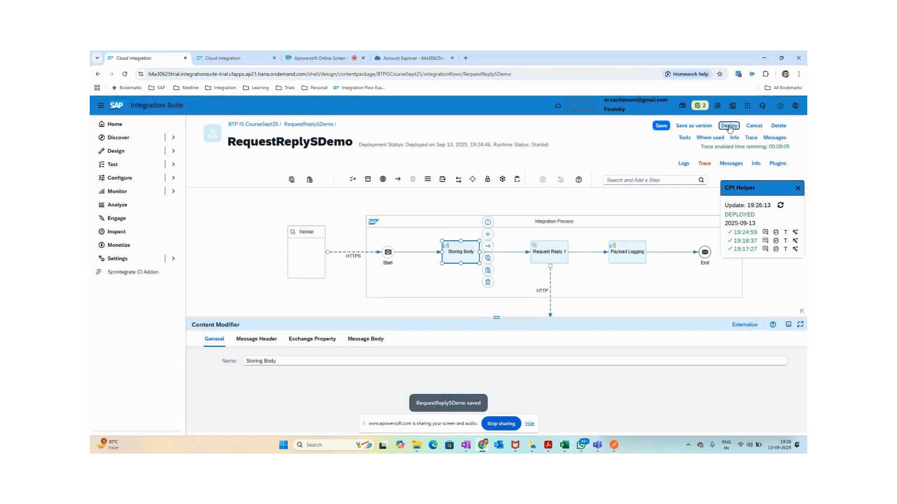
click(728, 126)
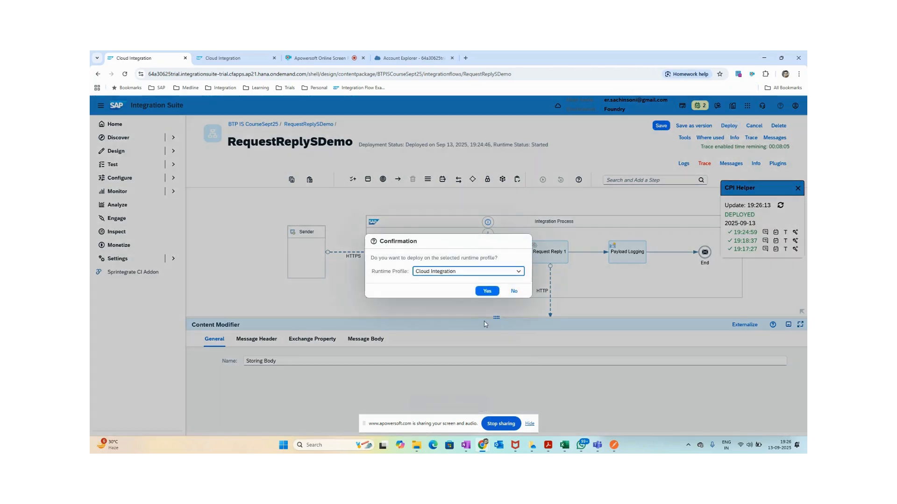
click(488, 292)
Step: Switch to Postman and select the whole response body to review the original and new payloads
key(alt+Tab)
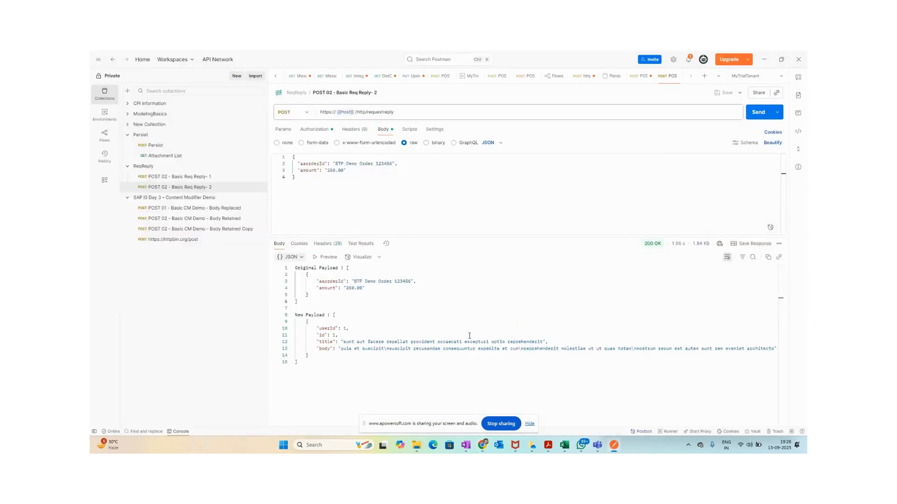
drag(318, 365, 261, 259)
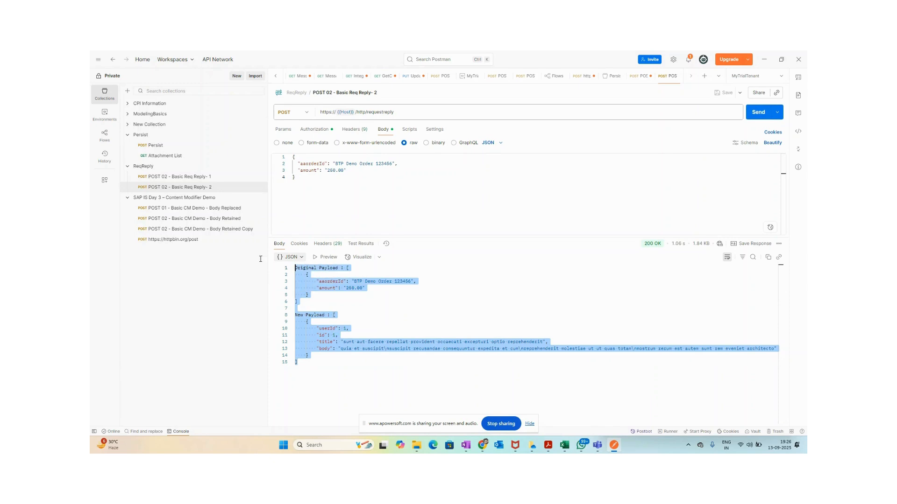
Step: Return to the integration flow in the browser, dismiss the deployment notice and activate inline debugging for the 19:24:59 message run
click(318, 397)
key(alt+Tab)
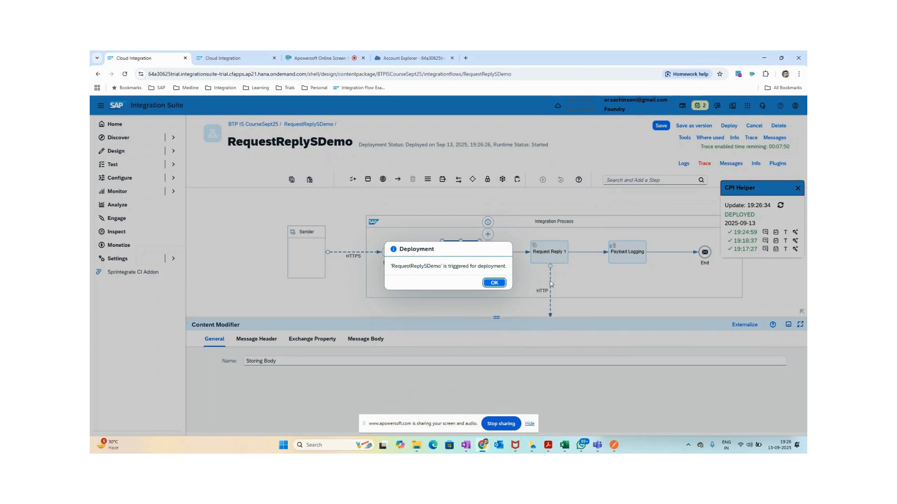
click(496, 283)
click(798, 188)
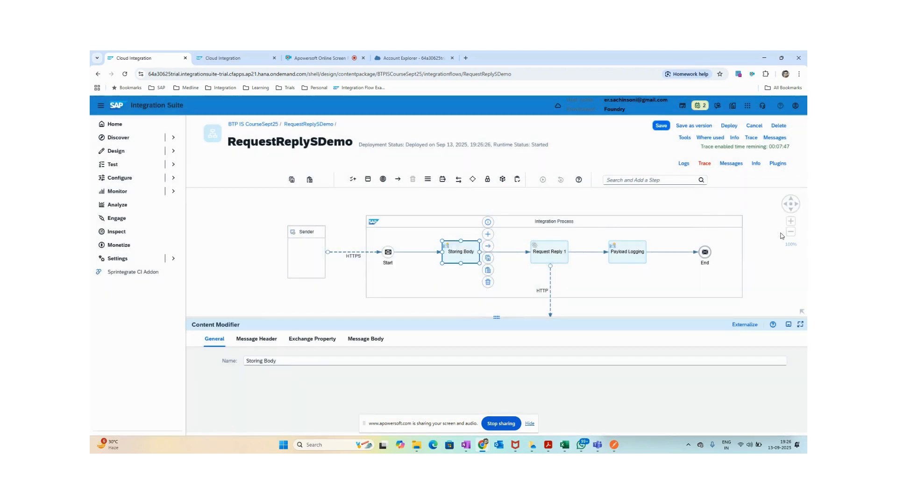
click(731, 163)
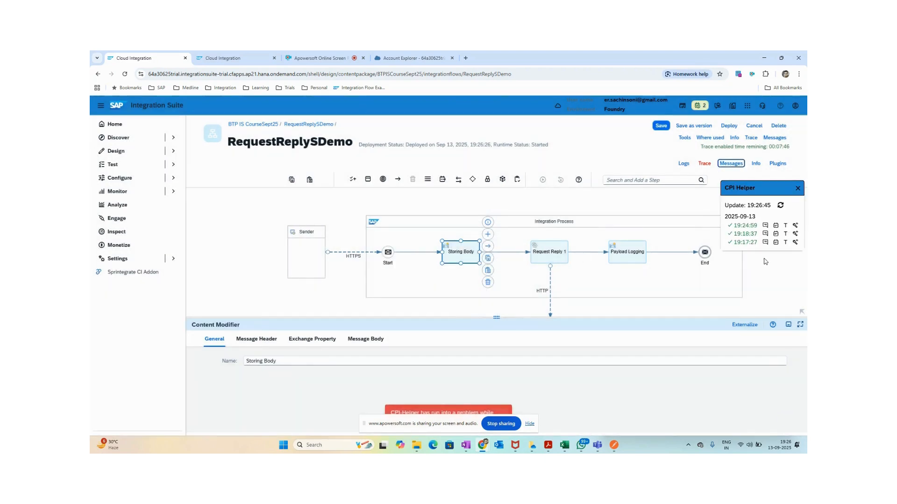
click(795, 226)
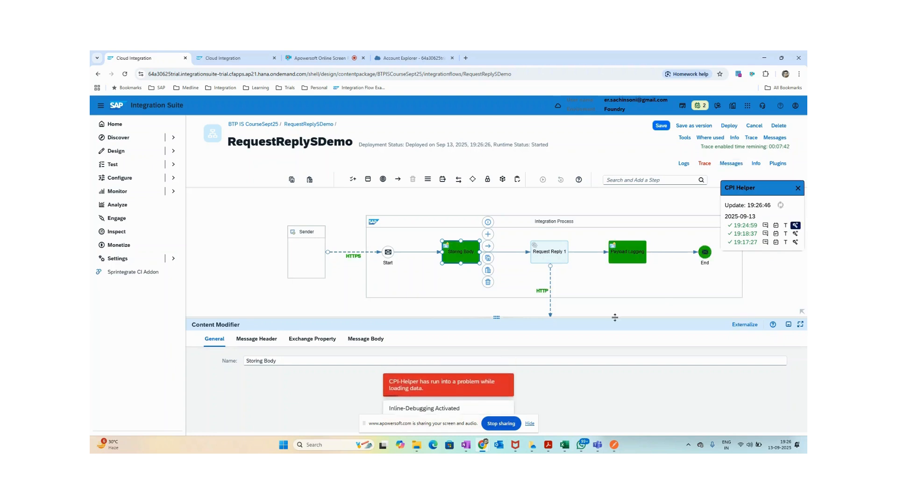
drag(614, 318, 615, 395)
click(797, 188)
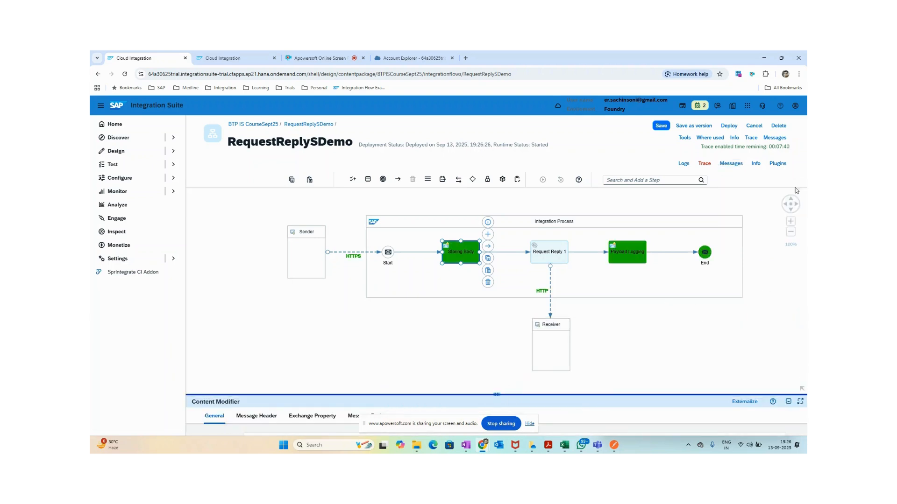
Step: Review the Sender and its HTTPS channel into the integration process
click(287, 251)
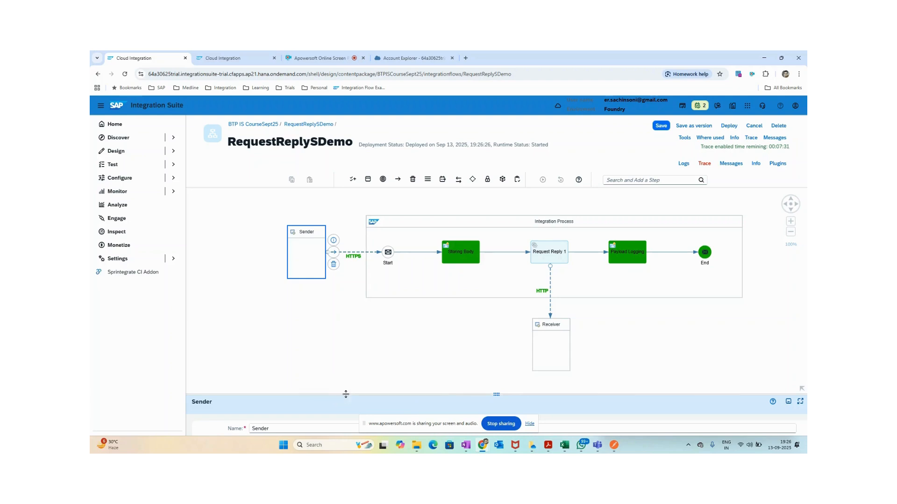
drag(347, 394, 350, 379)
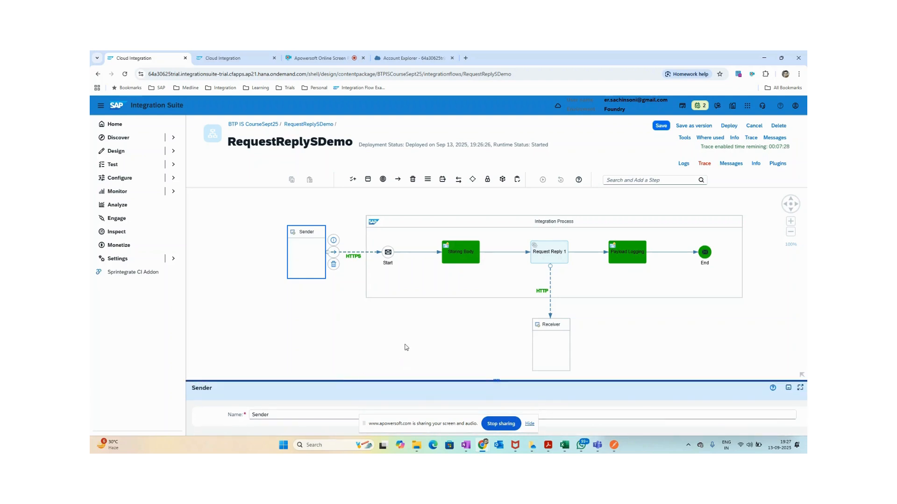
drag(406, 348, 381, 341)
click(281, 256)
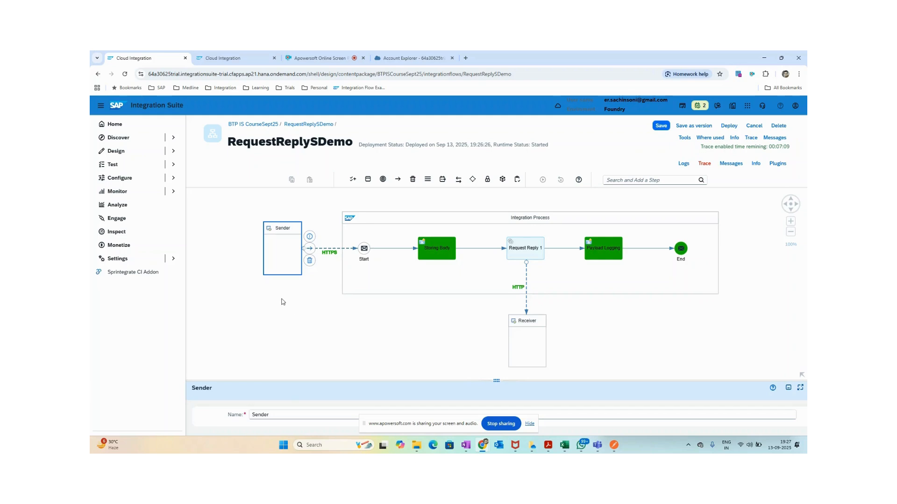
mouse_move(334, 256)
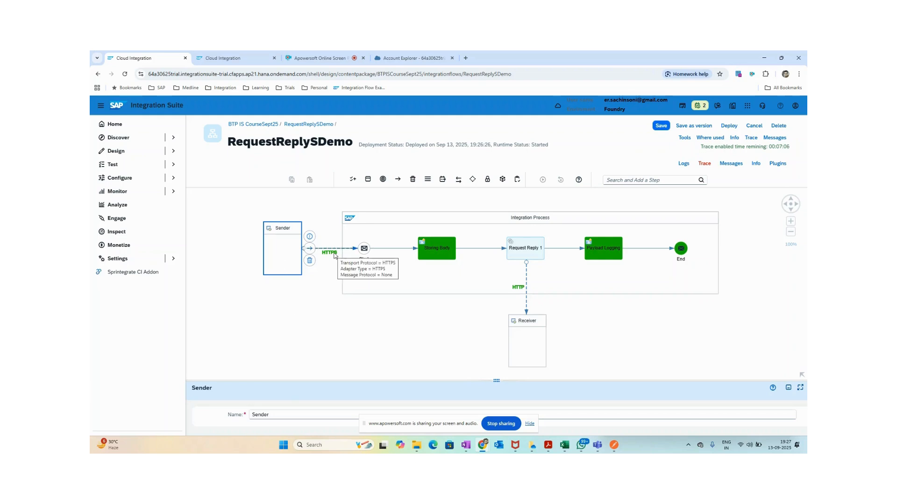
Step: Examine the payload exchange property of the Storing Body Content Modifier, including its name, source type options and source value
click(443, 256)
drag(419, 381, 421, 313)
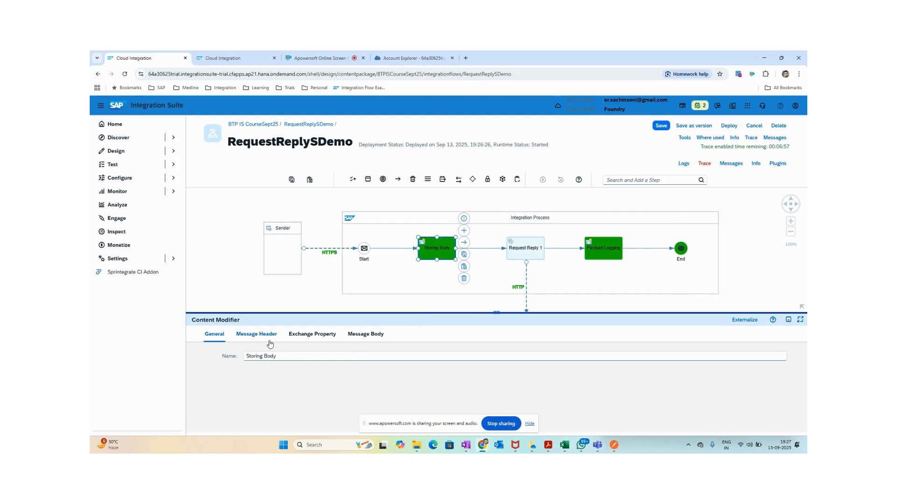
click(309, 335)
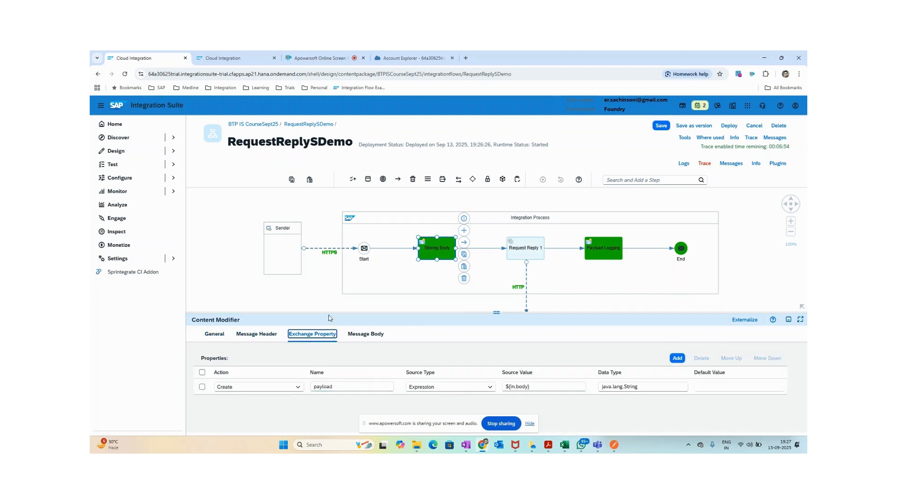
drag(330, 312, 330, 302)
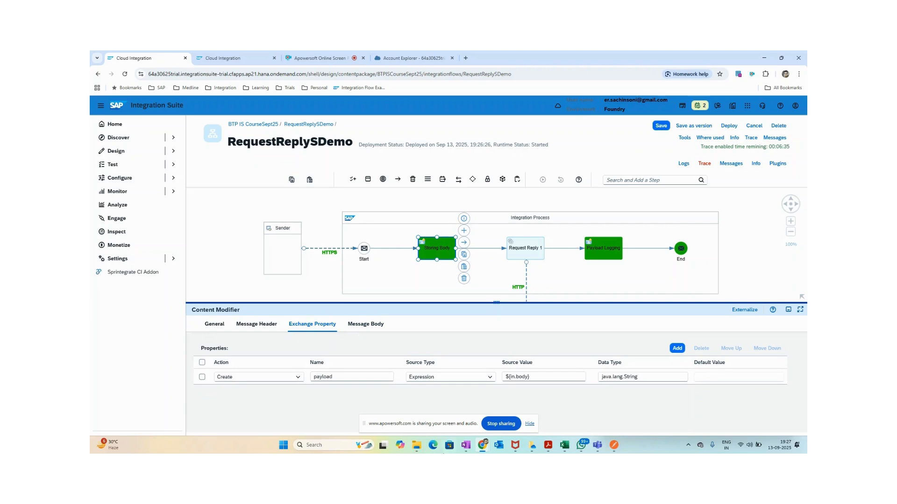
click(281, 381)
click(259, 351)
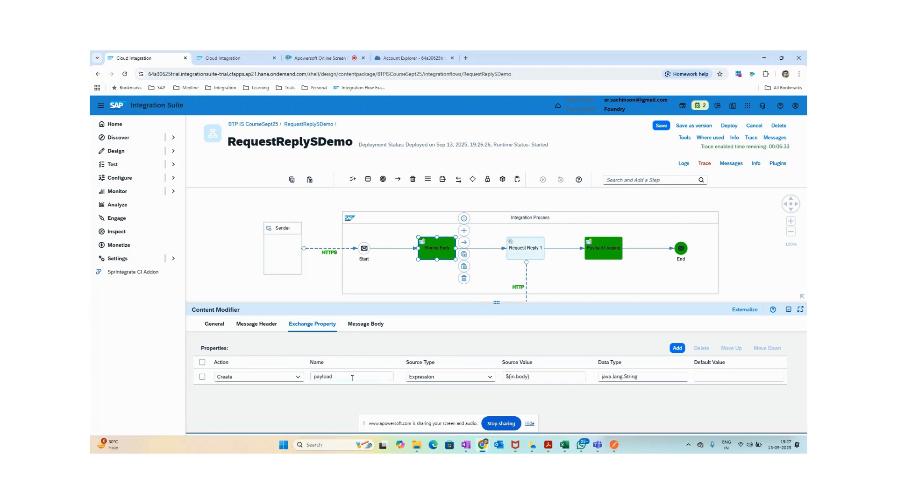
click(352, 378)
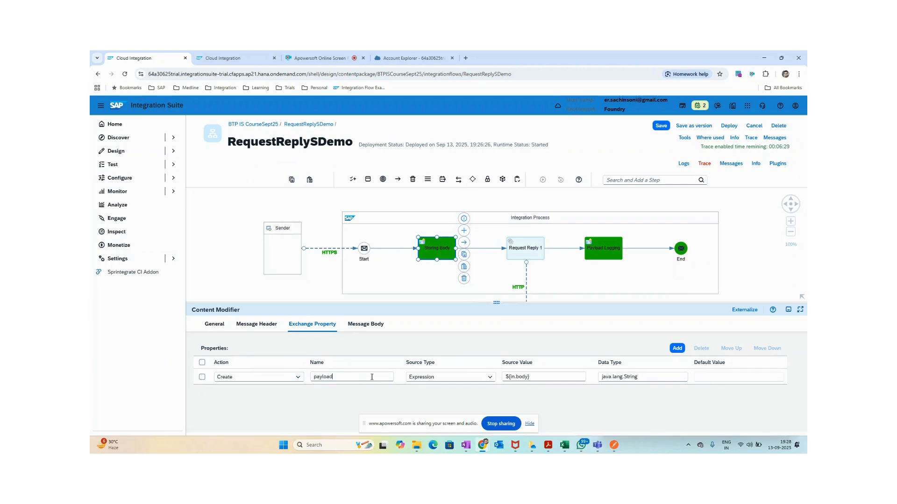
click(443, 378)
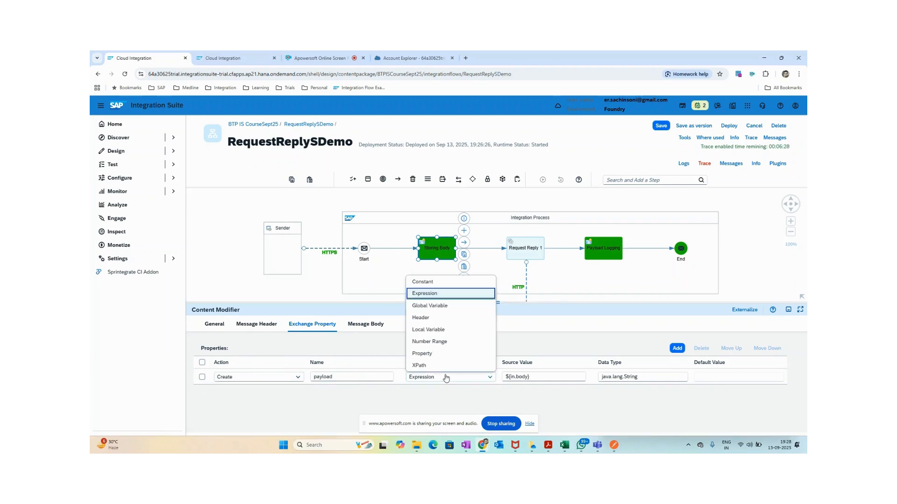
click(503, 344)
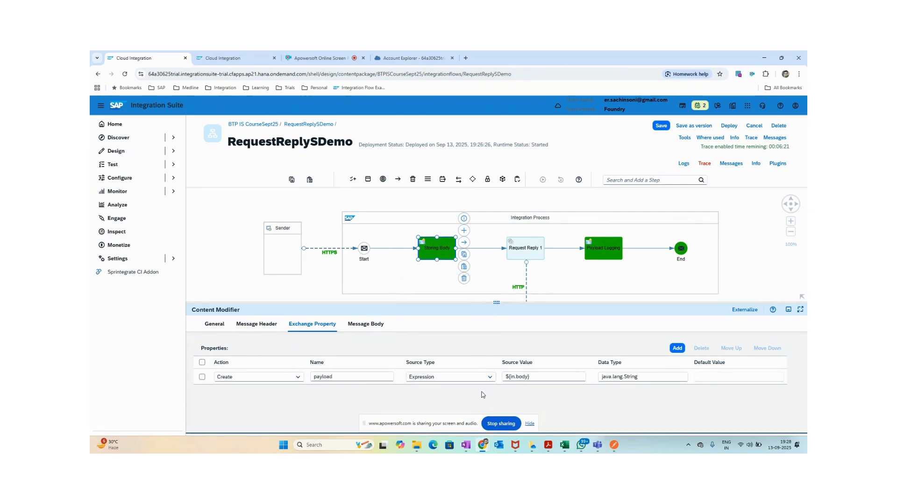
click(539, 378)
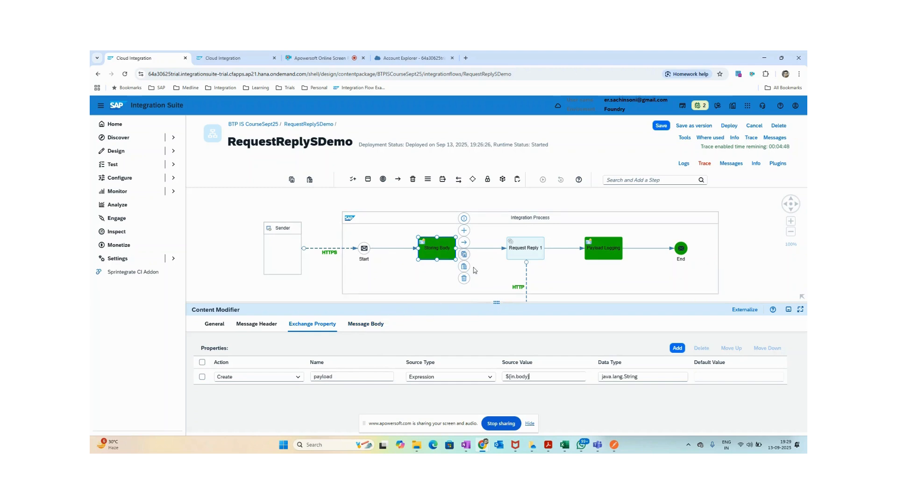
Step: Try to open the traced message content of the HTTP receiver channel and the Storing Body step
click(513, 287)
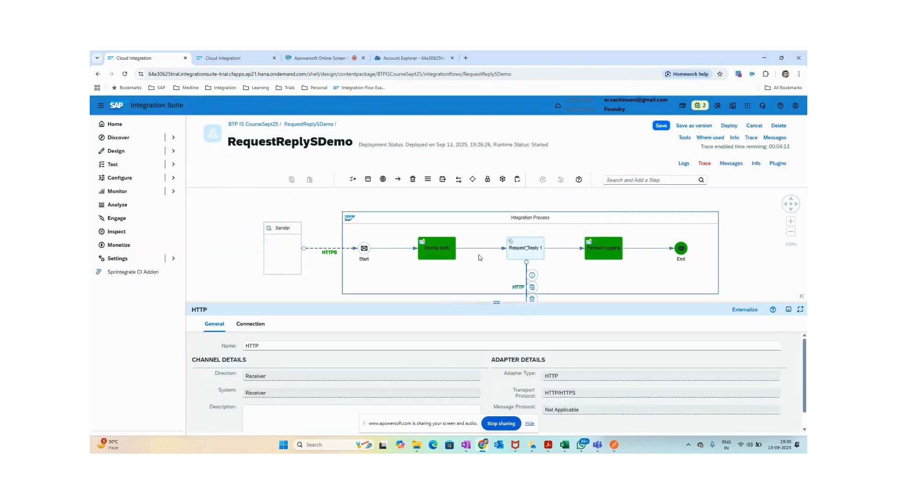
click(518, 287)
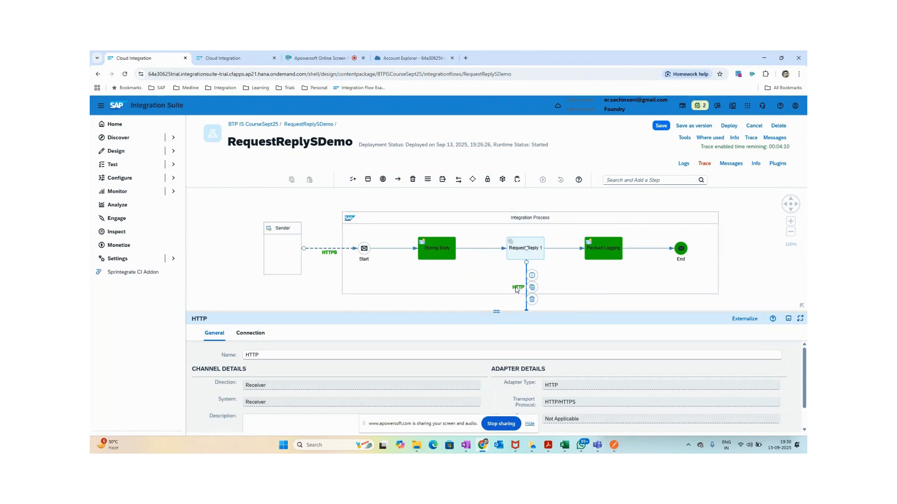
click(743, 272)
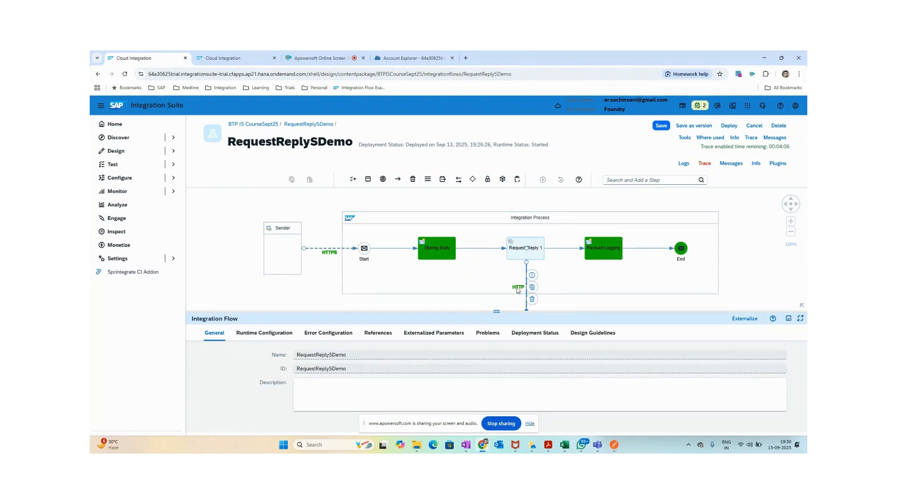
click(750, 264)
click(443, 257)
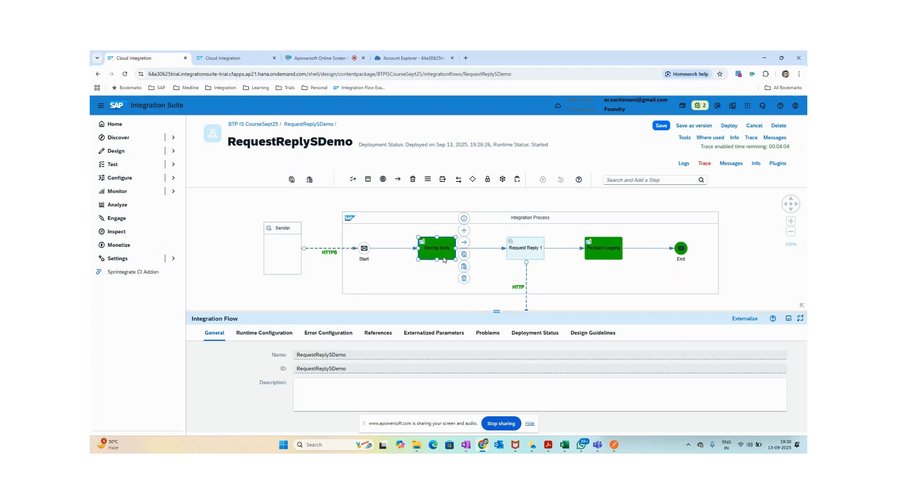
click(757, 267)
Step: Reload the RequestReplySDemo page and reactivate inline debugging for the 19:24:59 message run
click(124, 74)
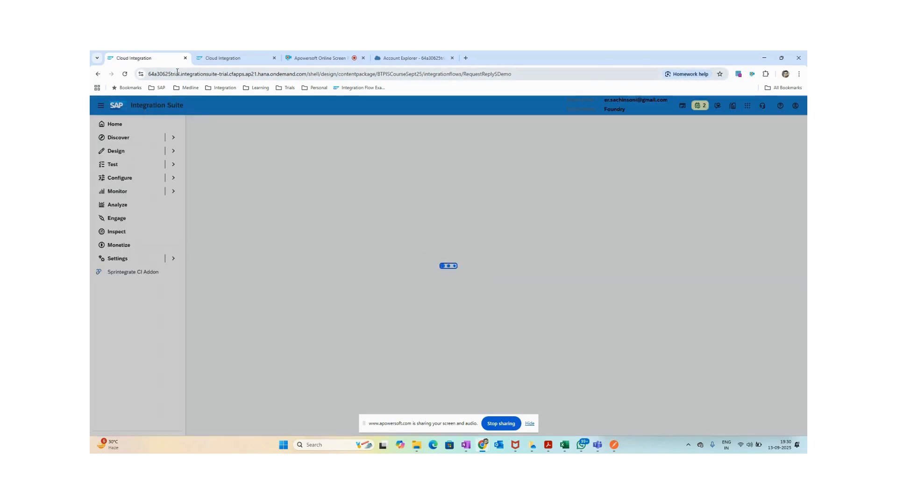
click(224, 58)
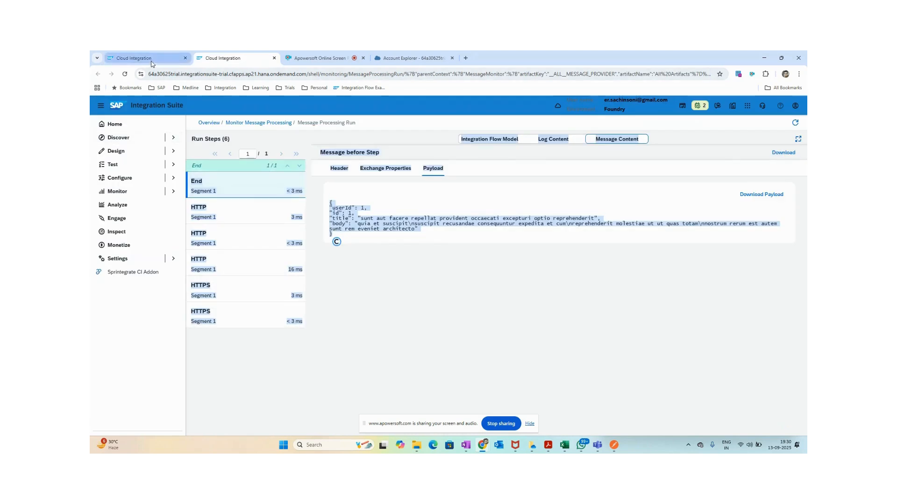
click(136, 58)
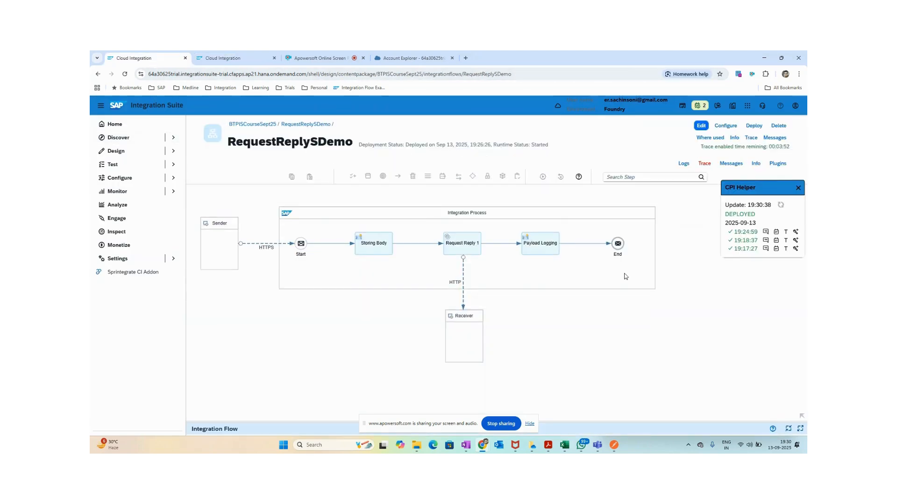
click(795, 232)
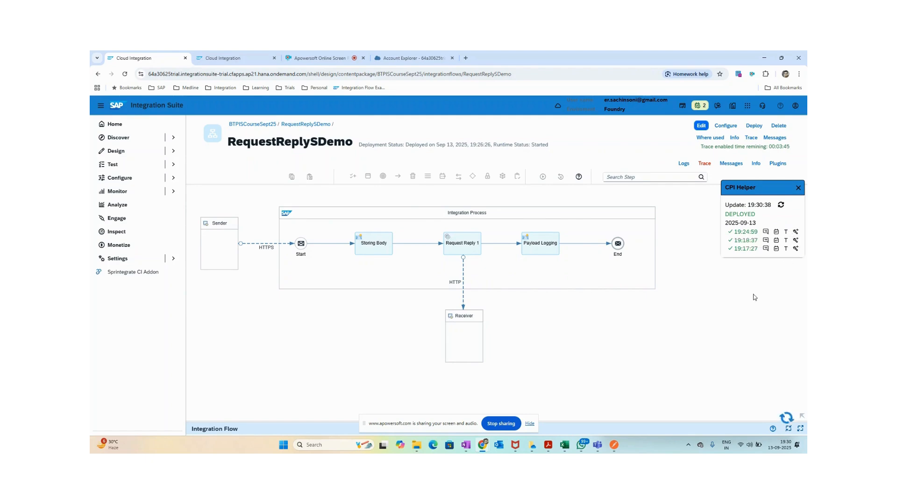
Step: Inspect the traced body and properties of the HTTP receiver call, including the stored payload property
click(453, 287)
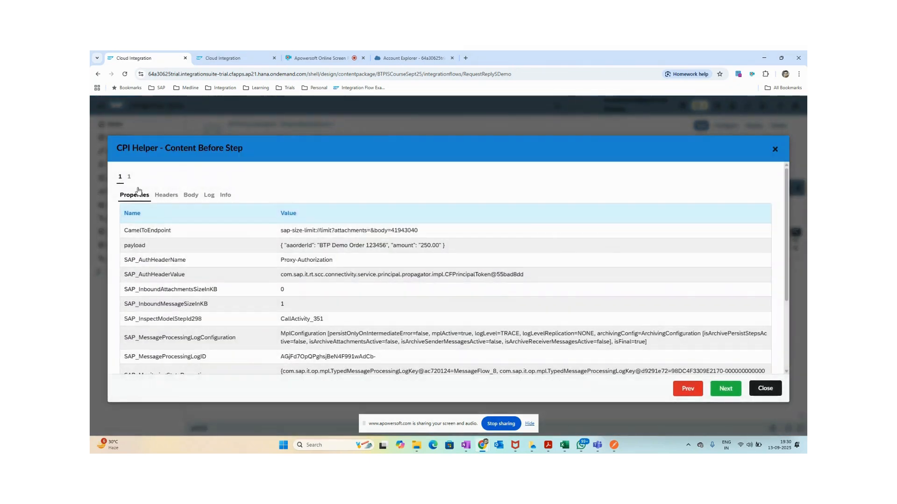
click(191, 195)
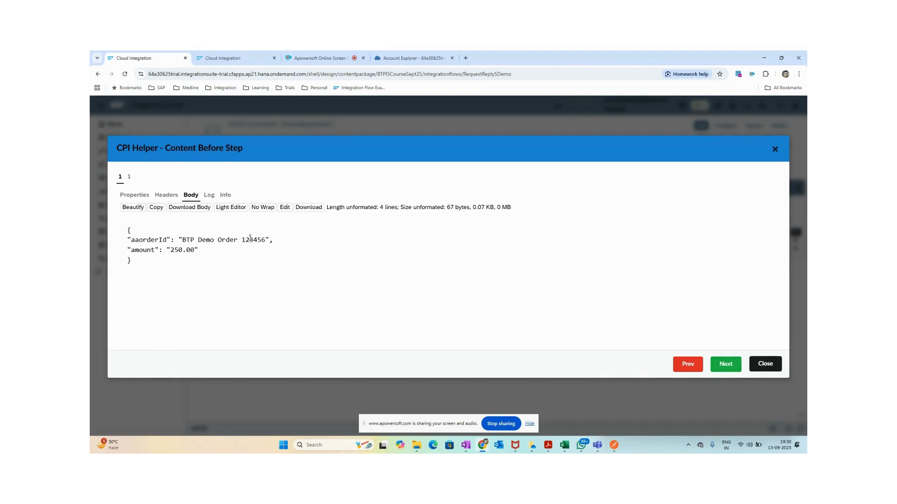
click(130, 197)
scroll(319, 304, down, 2)
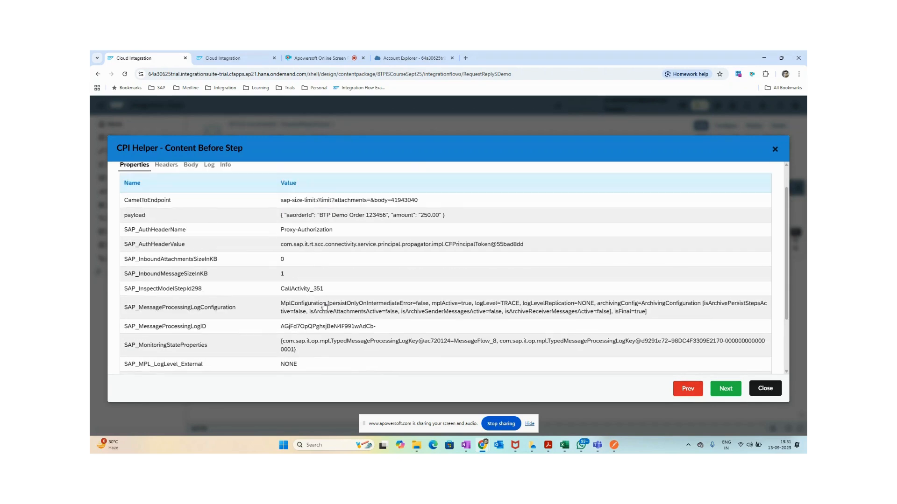
scroll(314, 300, up, 2)
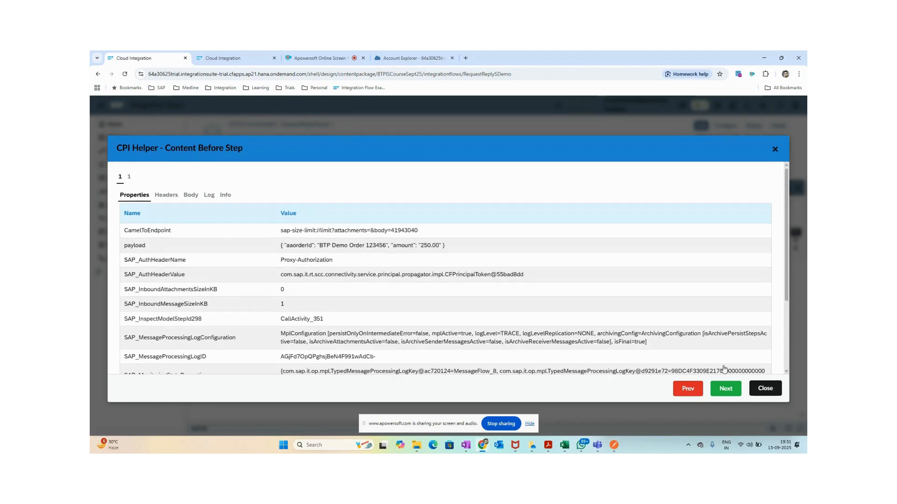
click(765, 388)
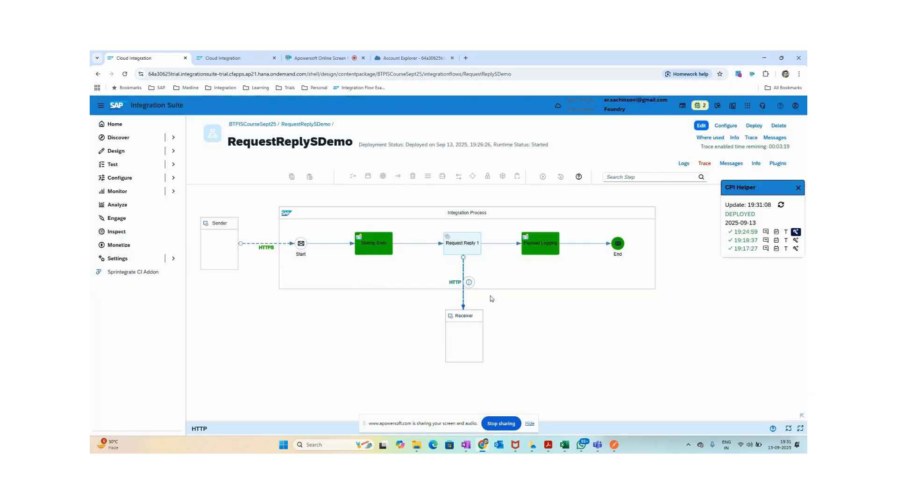
Step: Inspect the properties and body arriving at the Payload Logging step and select the API response text
click(544, 249)
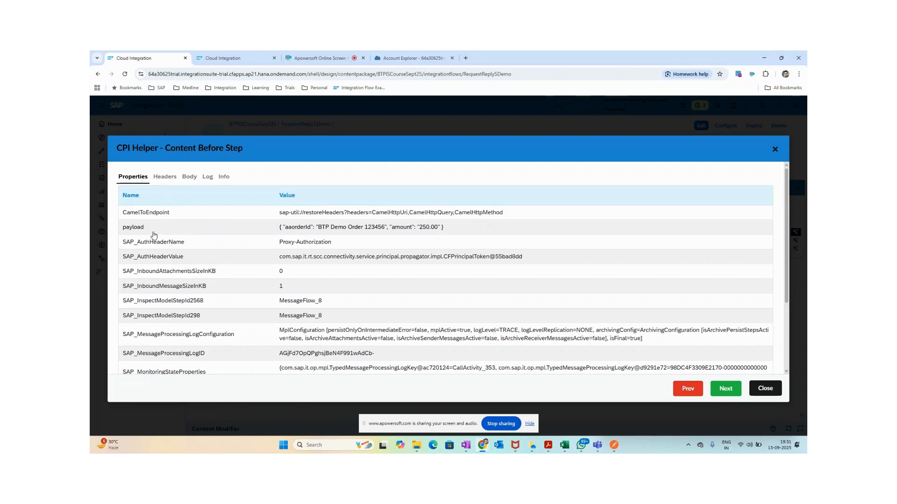
click(189, 177)
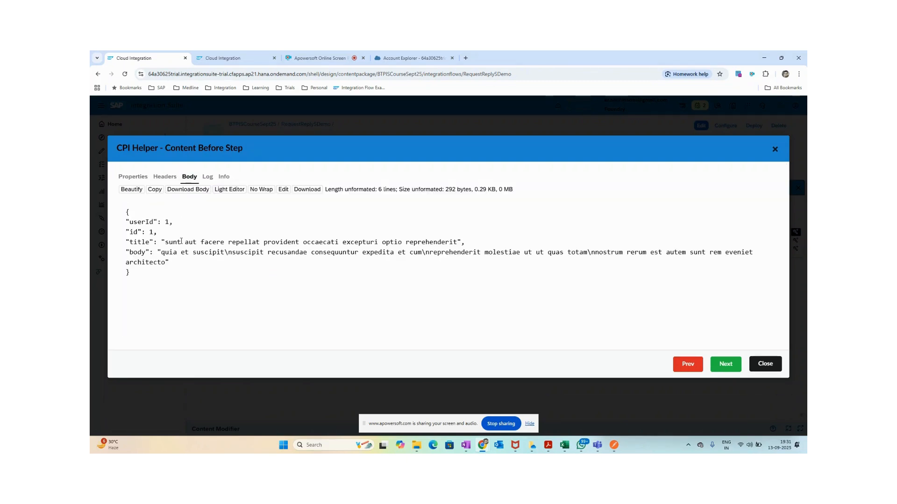
drag(162, 294, 126, 210)
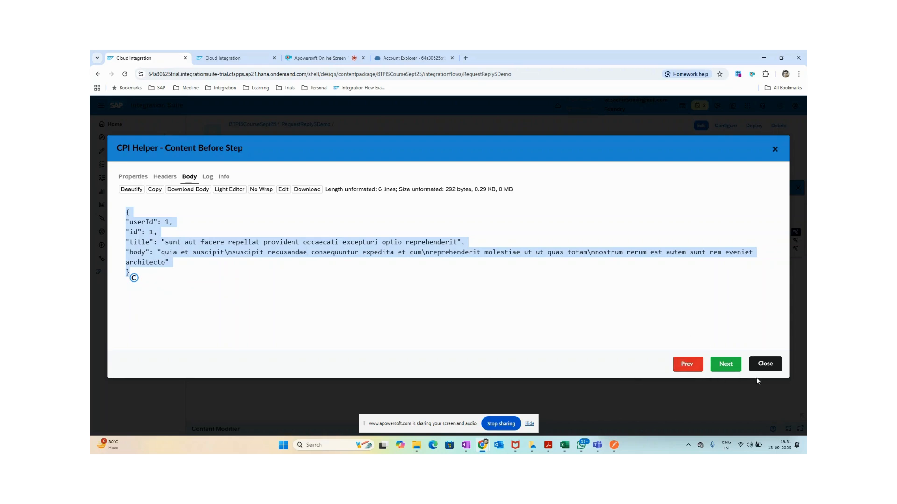
click(765, 363)
click(602, 327)
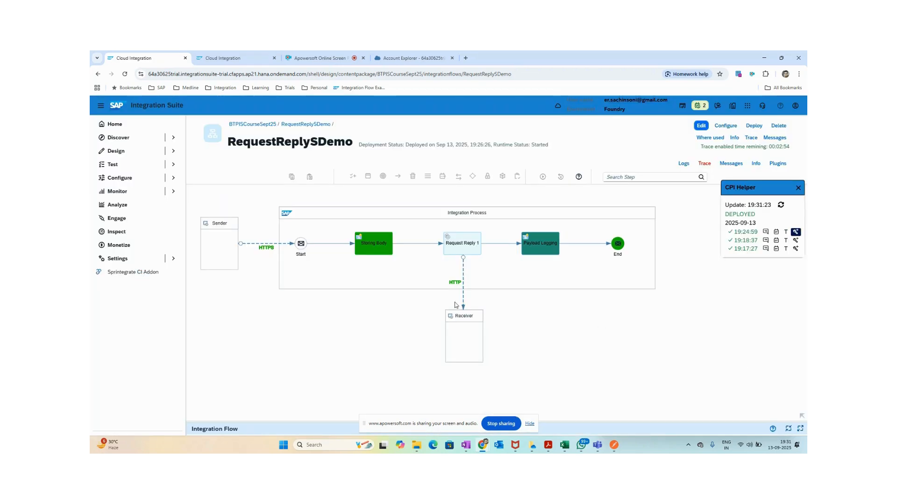
Step: Switch to OneNote to review the Session 4 Request Reply notes on sync and async, and return to the integration flow
mouse_move(457, 287)
drag(229, 238, 260, 242)
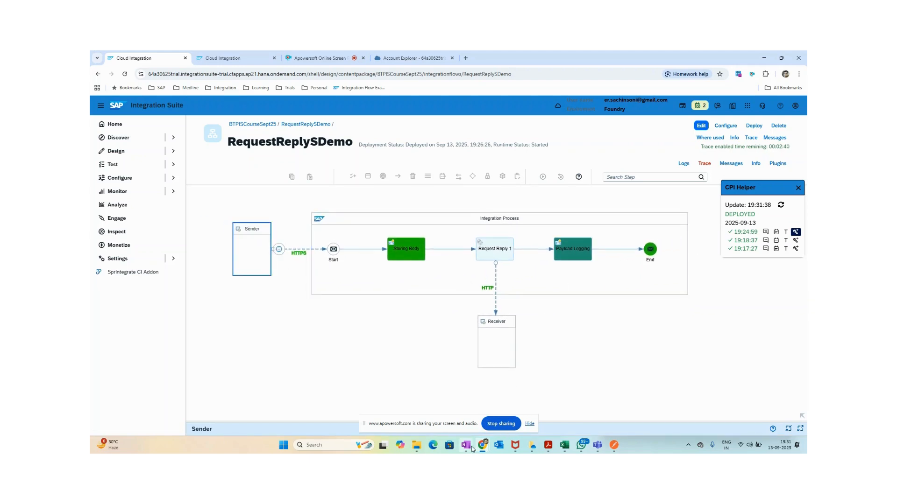
mouse_move(467, 449)
click(466, 446)
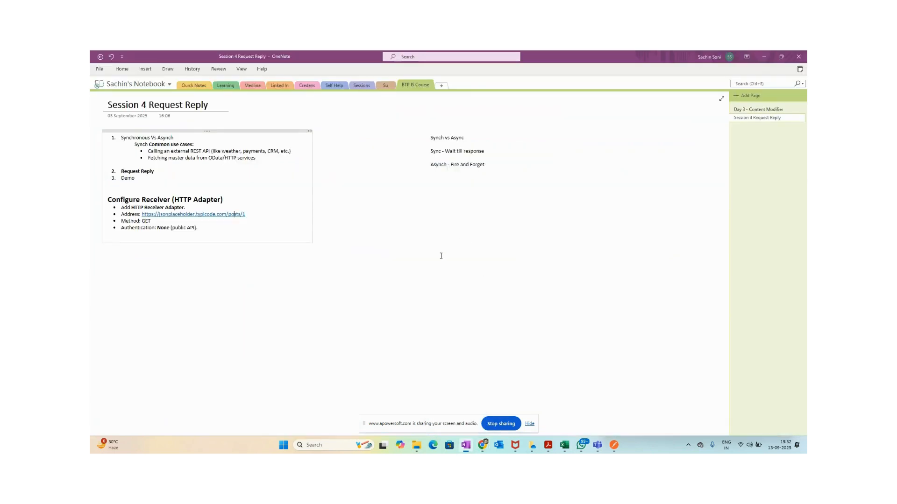
click(458, 209)
key(alt+Tab)
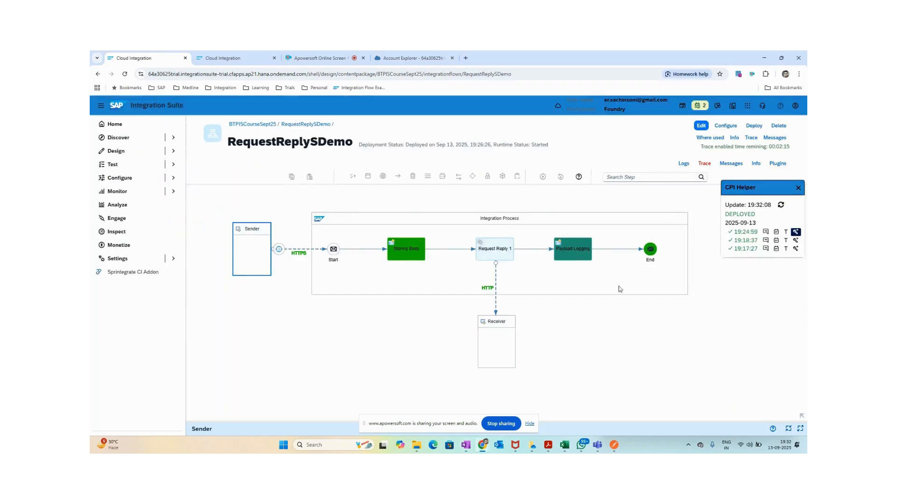
Step: Recheck the traced properties before Payload Logging and open the traced content before Storing Body for comparison
click(577, 256)
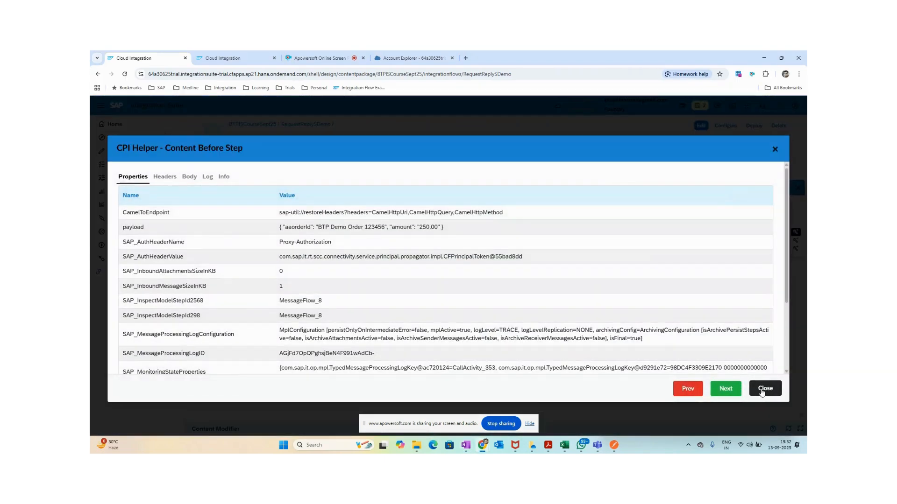
click(763, 392)
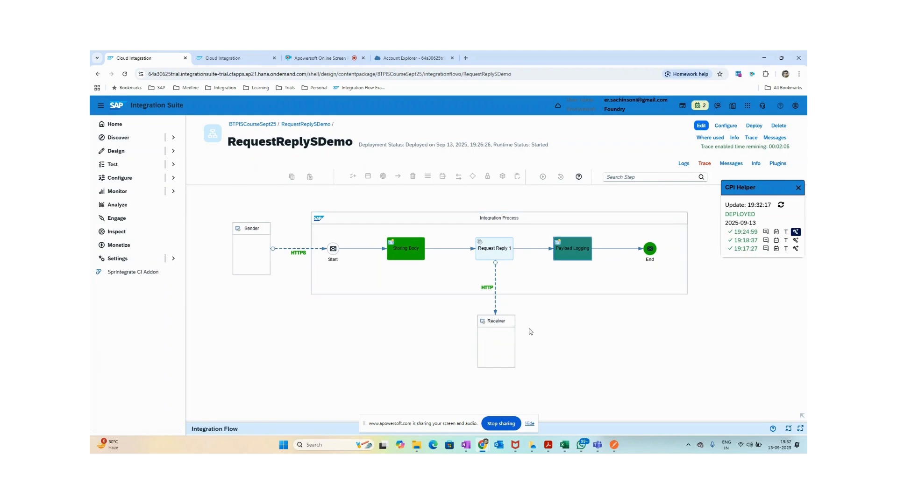
click(410, 249)
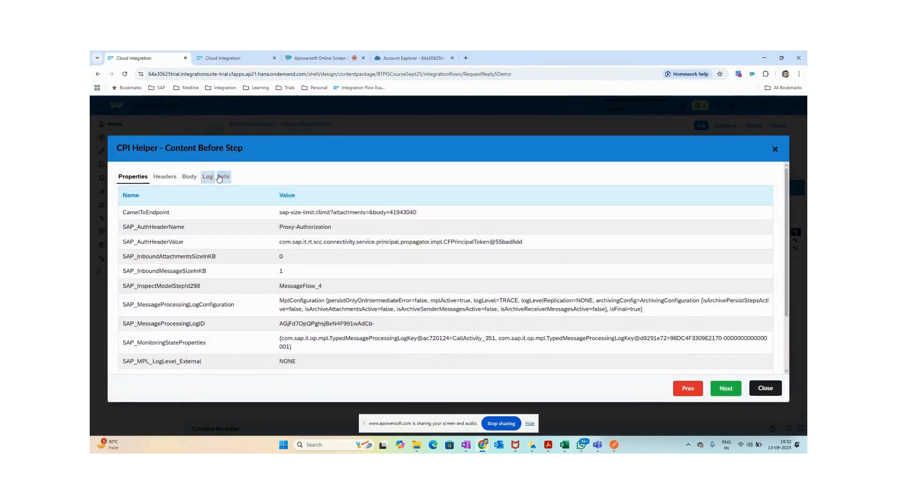
Step: Close the open trace content, then examine the message body recorded before the Payload Logging step
drag(178, 151, 263, 157)
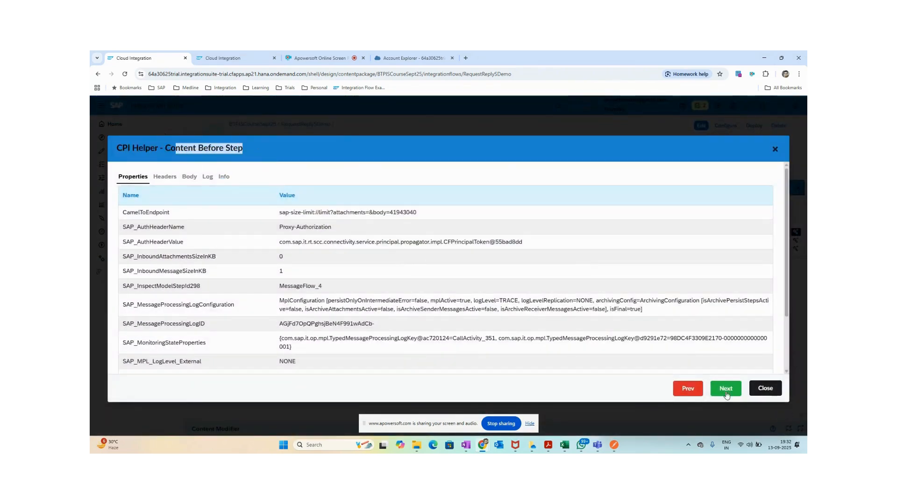
click(765, 389)
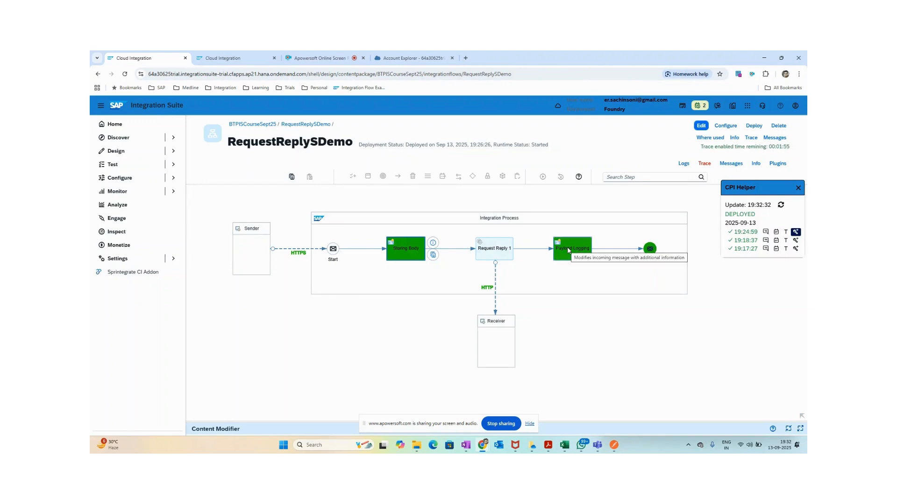
click(567, 247)
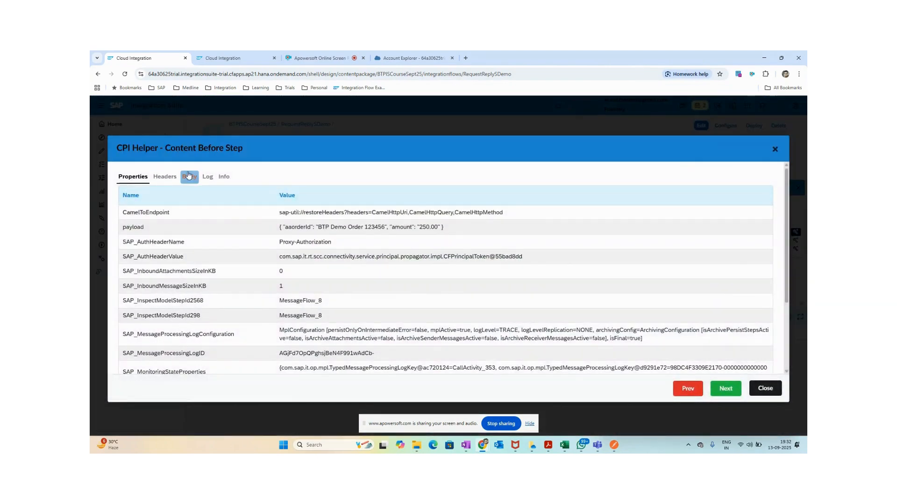
click(188, 177)
drag(186, 287, 112, 207)
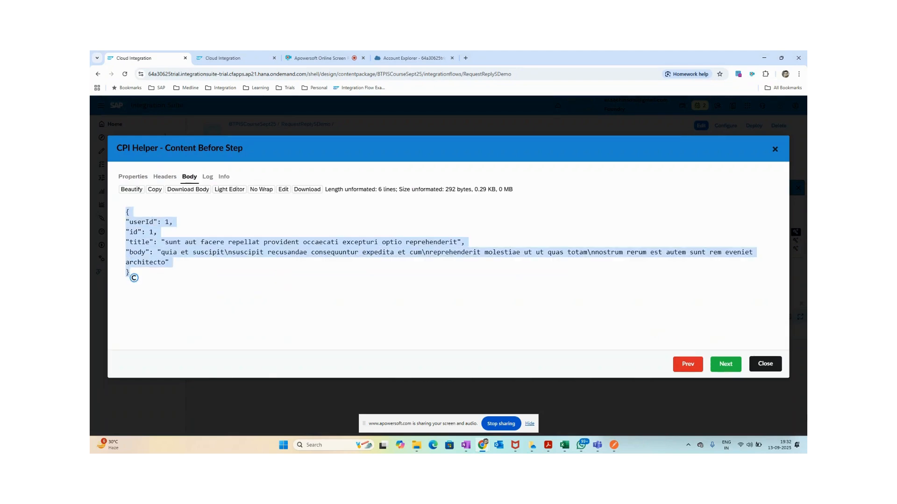
click(751, 369)
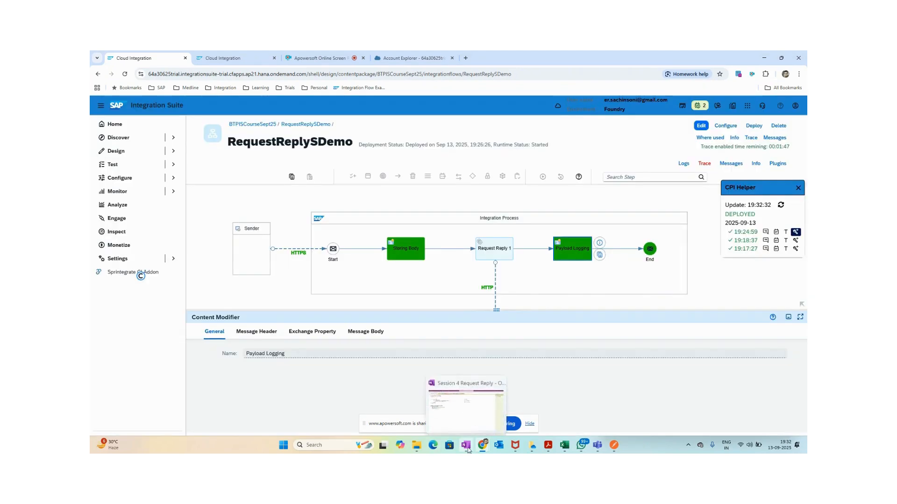
Step: Switch to the Session 4 Request Reply page in OneNote and draw a tall, narrow rectangle below the Synch vs Async notes
click(471, 446)
drag(369, 250, 610, 262)
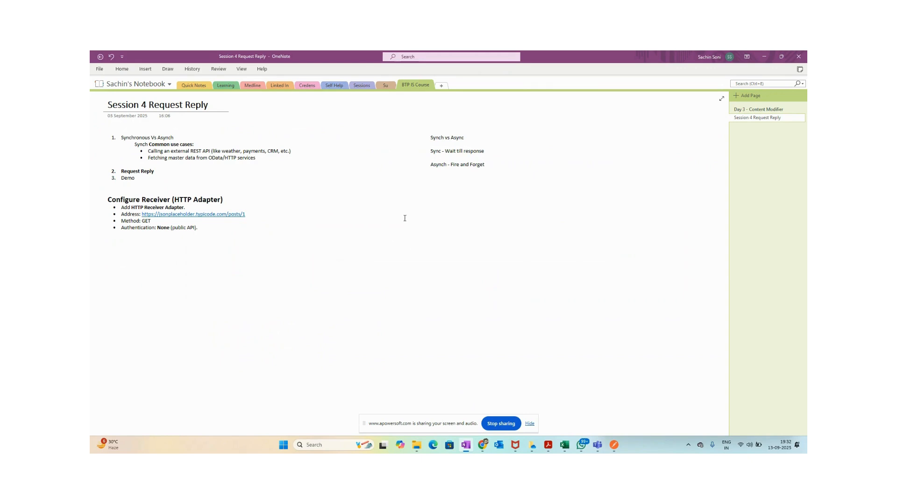
click(145, 69)
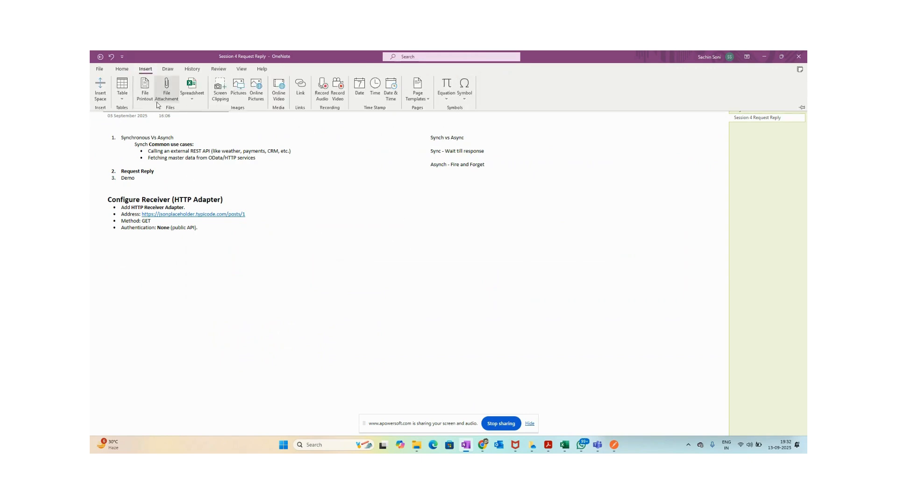
click(168, 69)
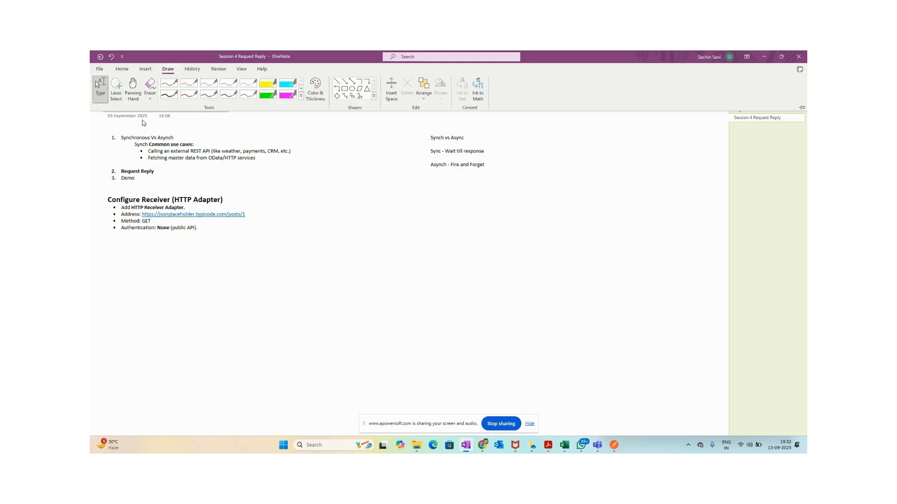
click(346, 88)
drag(439, 197, 449, 385)
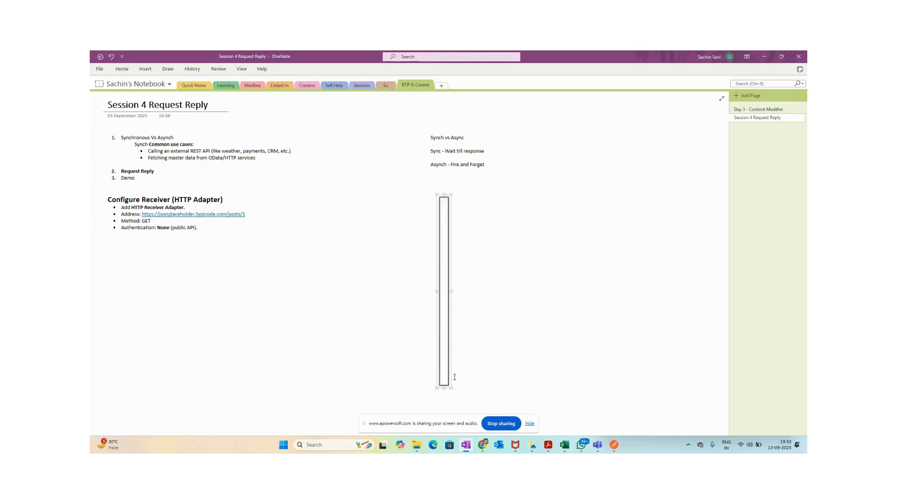
click(452, 211)
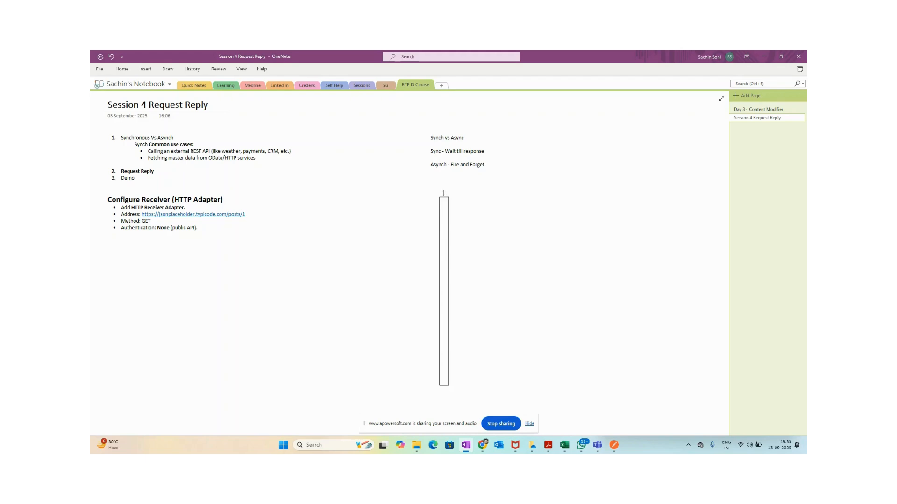
click(443, 197)
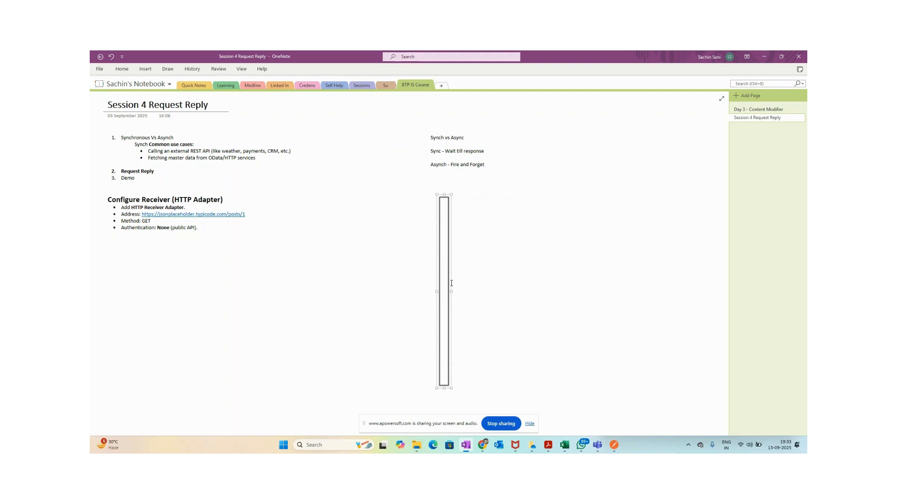
click(457, 287)
Step: Draw two parallel horizontal arrows pointing right from the middle of the tall rectangle's right edge
click(168, 69)
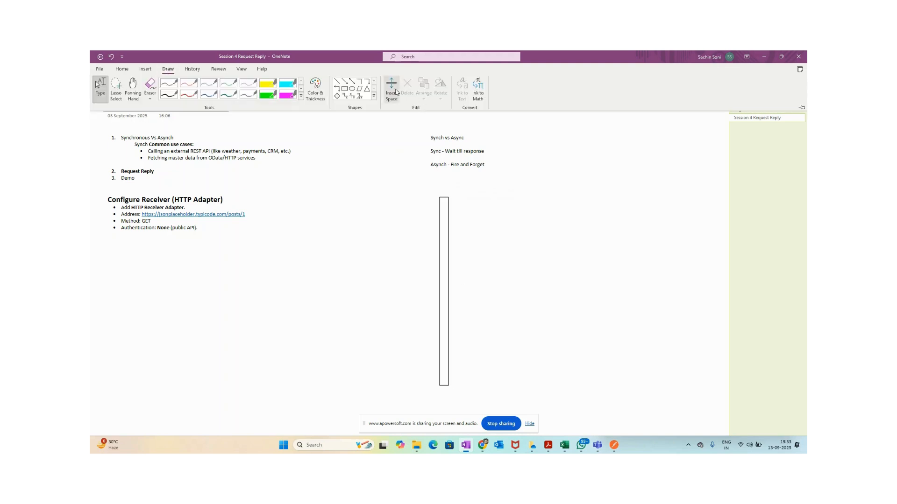
click(344, 82)
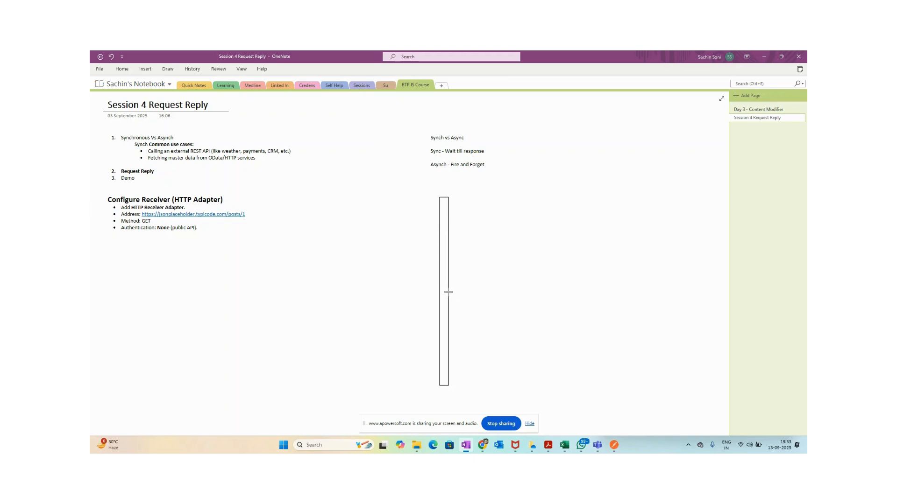
drag(449, 290, 570, 291)
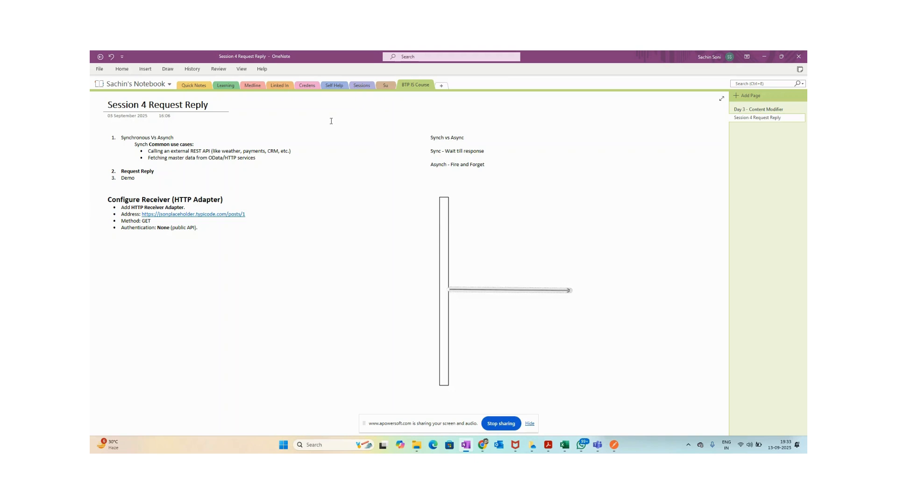
click(168, 69)
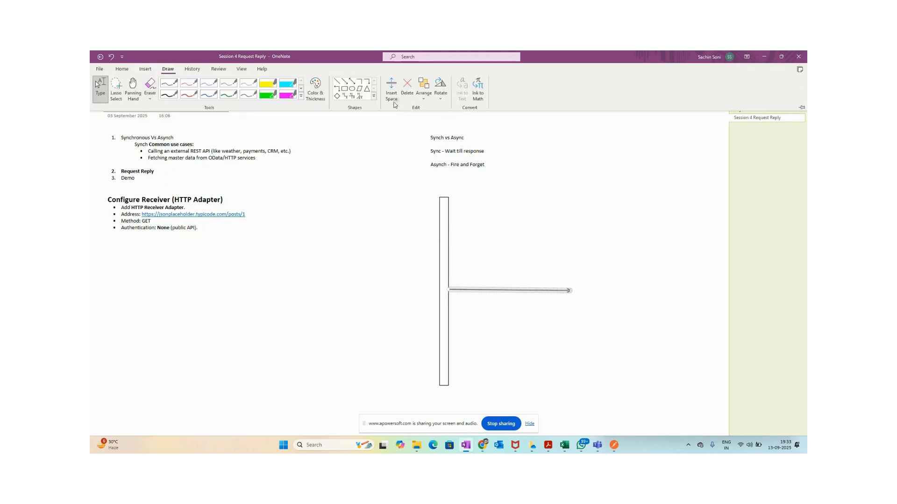
click(352, 82)
drag(449, 279, 569, 281)
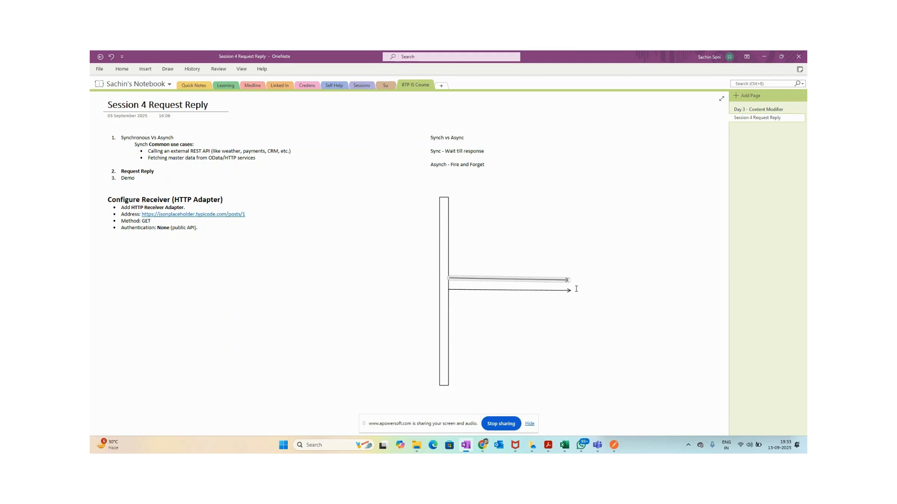
click(443, 286)
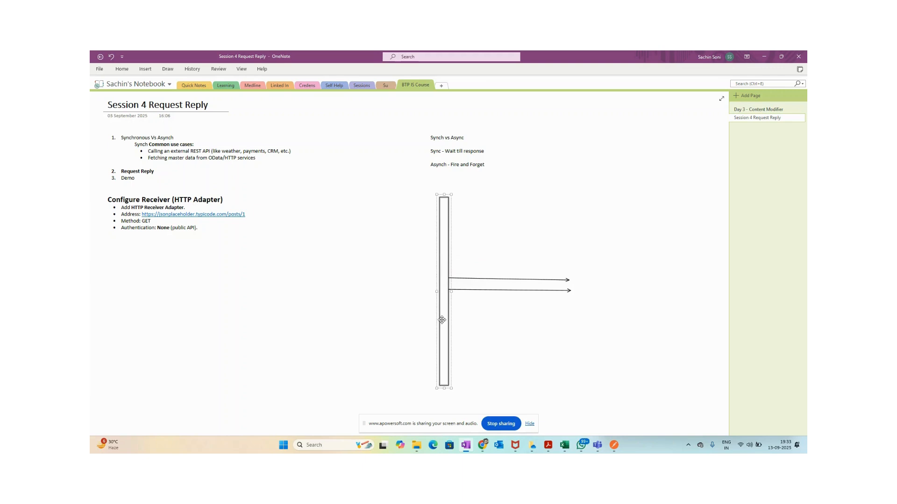
click(454, 203)
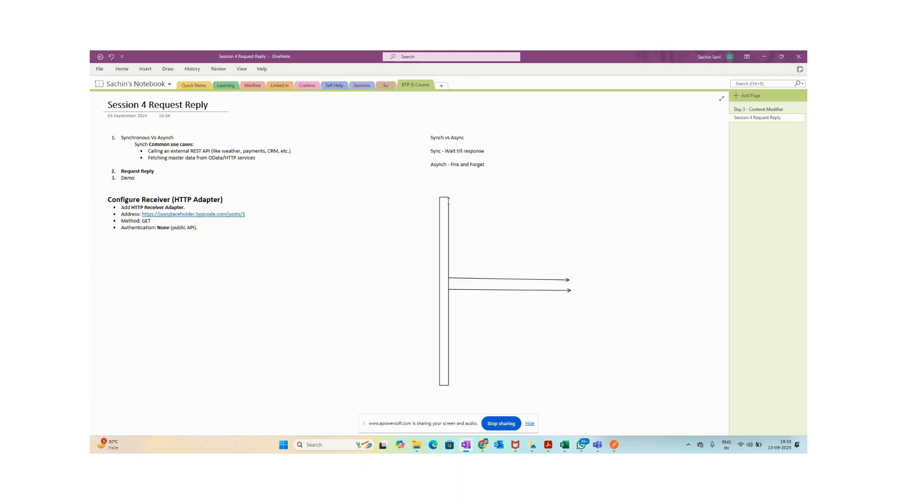
click(444, 206)
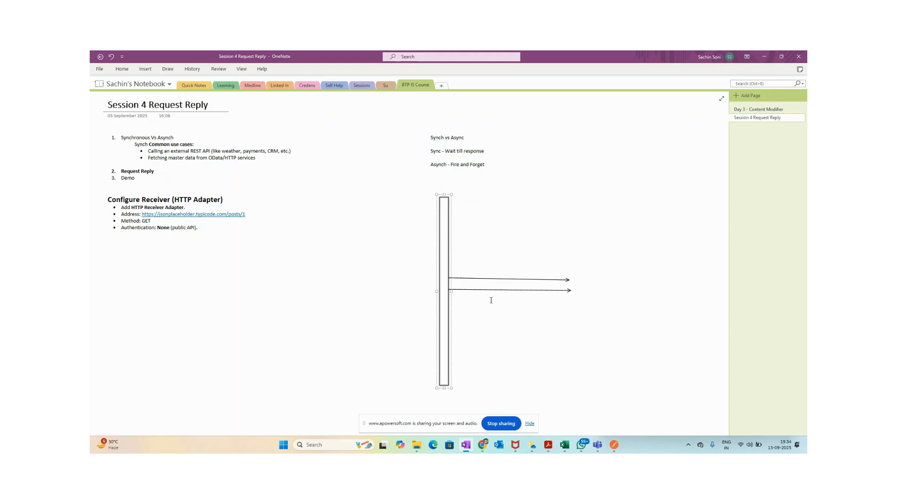
click(518, 250)
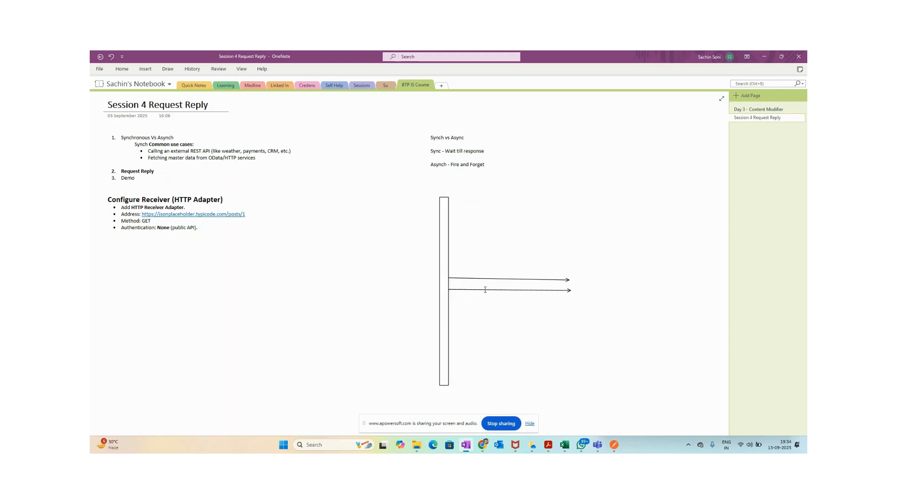
Step: Draw a wide rectangle around the arrowheads to represent the target system
click(168, 69)
click(337, 91)
mouse_move(556, 252)
mouse_down()
mouse_move(583, 288)
mouse_move(682, 323)
mouse_up()
Step: Label the wide rectangle "HTTP API" and add the text "Data 1" beside the top of the tall bar
click(621, 282)
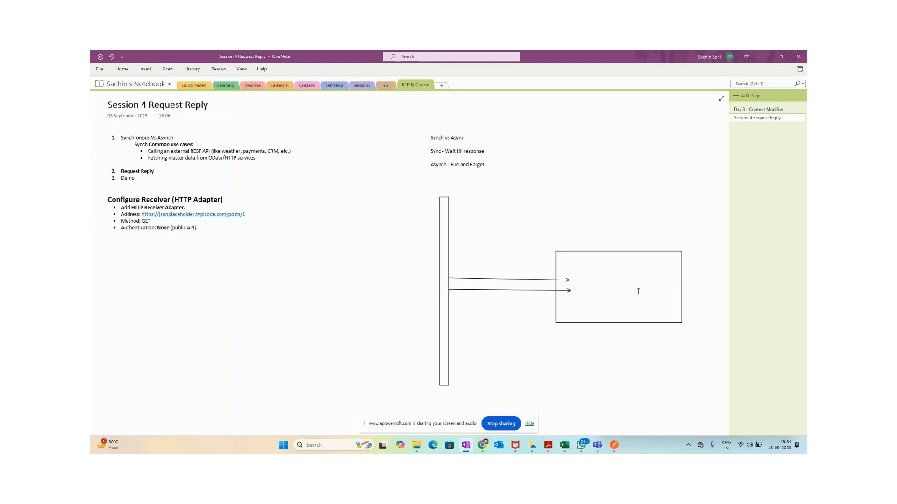
text(HTTP API)
click(538, 327)
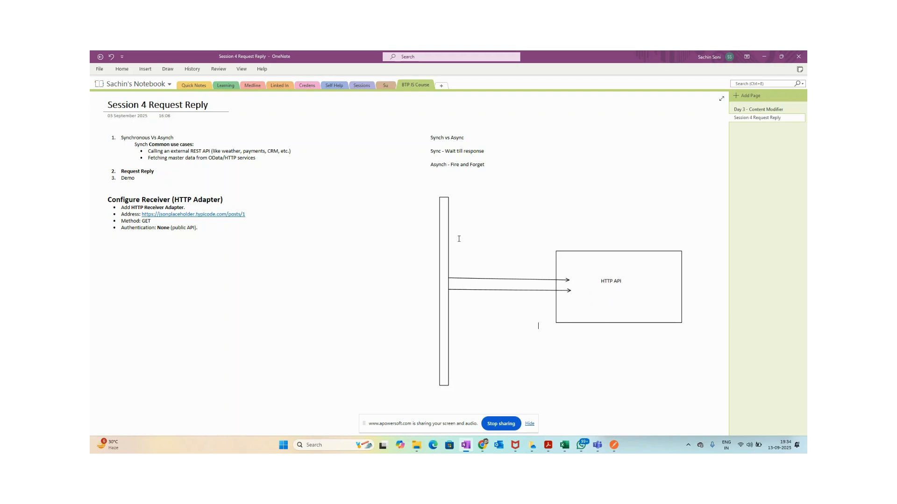
click(459, 200)
text(Data 1)
Step: Switch back to SAP Integration Suite and collapse the properties area to view the whole RequestReplySDemo flow
key(alt+Tab)
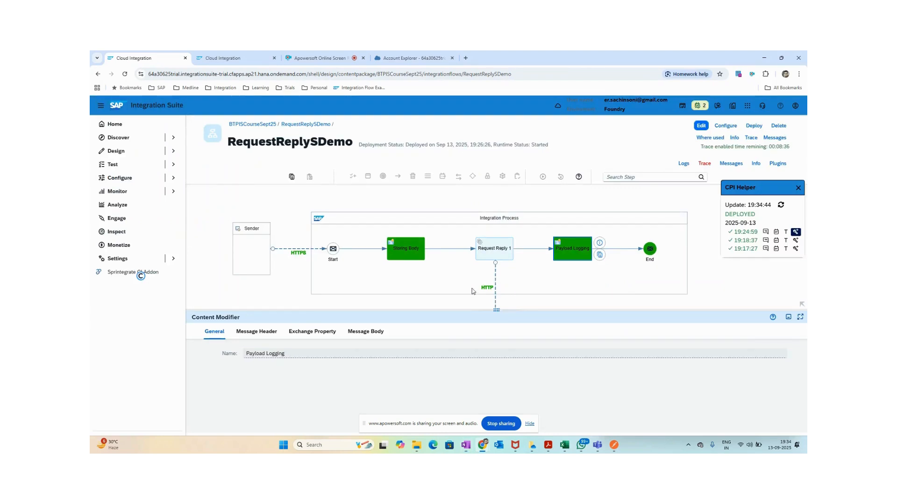
click(224, 302)
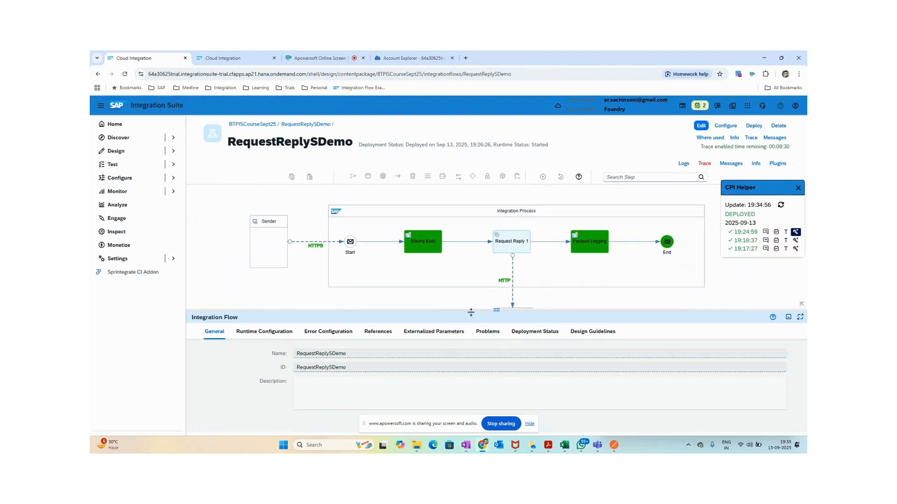
drag(471, 312, 484, 447)
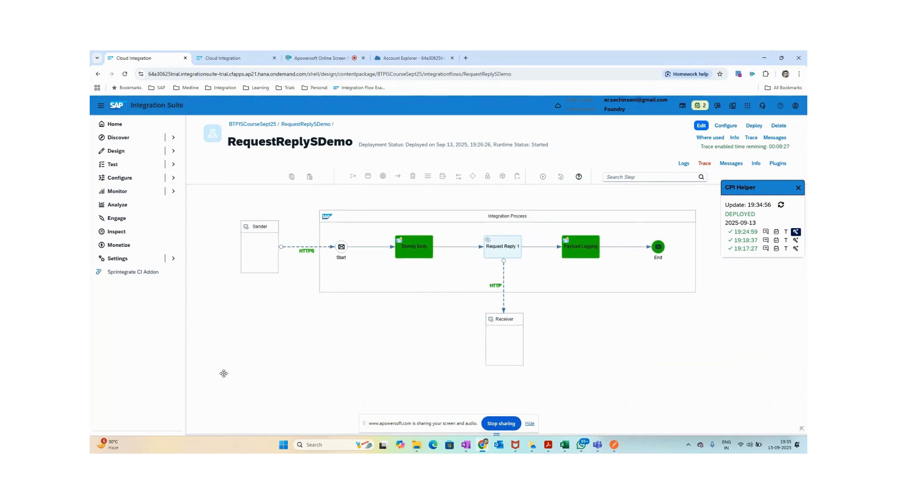
click(263, 248)
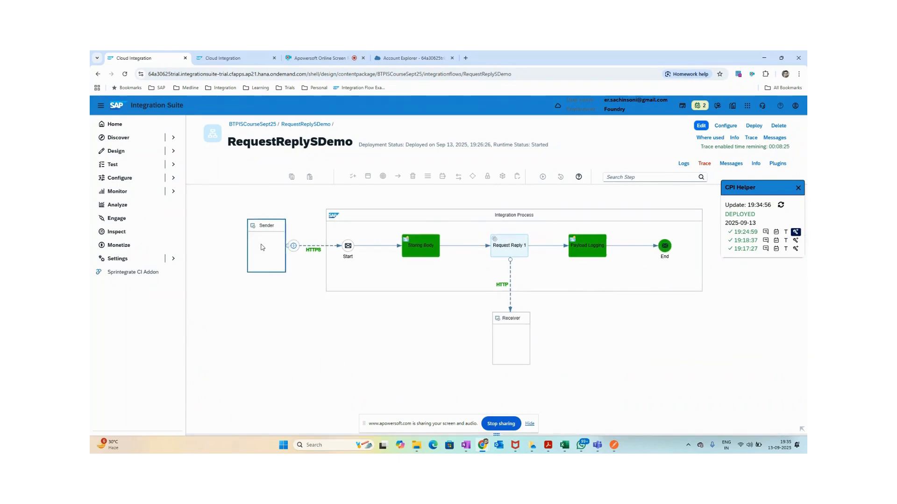
click(297, 214)
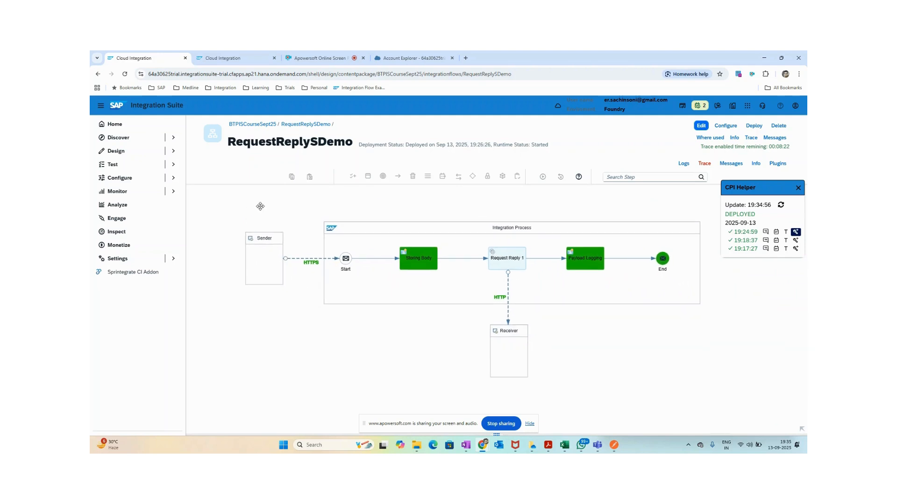
click(700, 126)
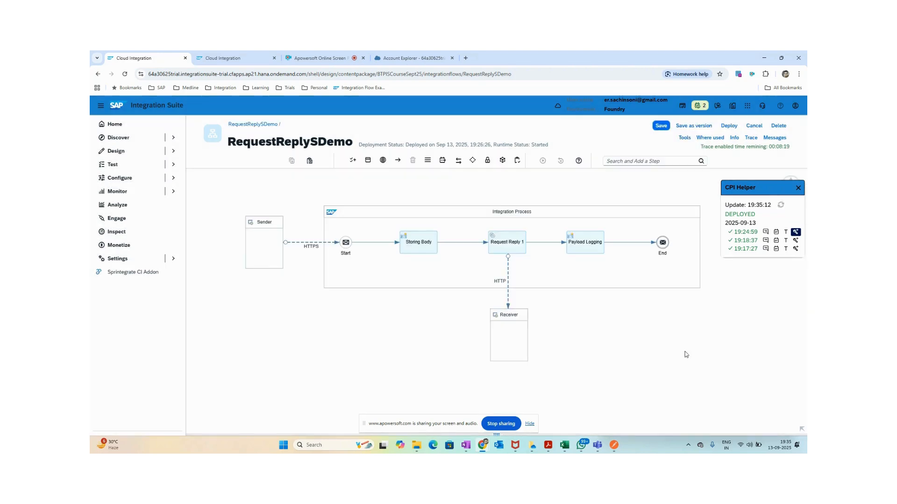
click(279, 248)
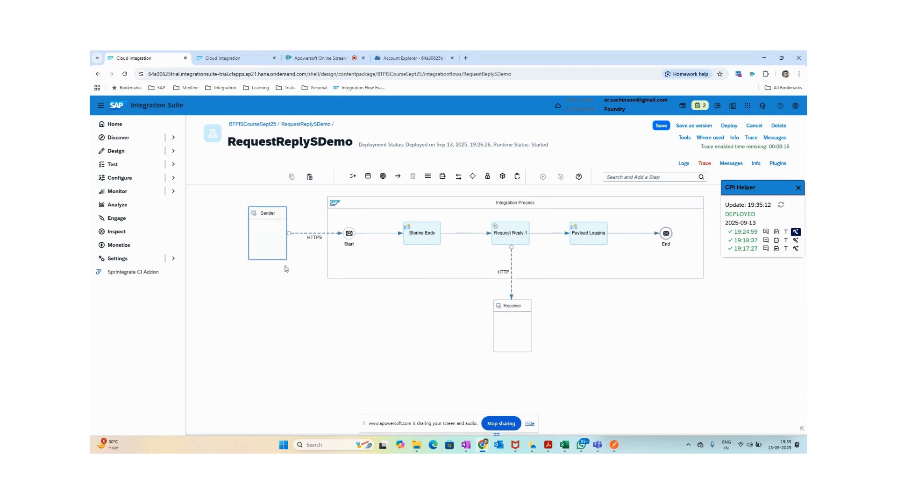
click(287, 269)
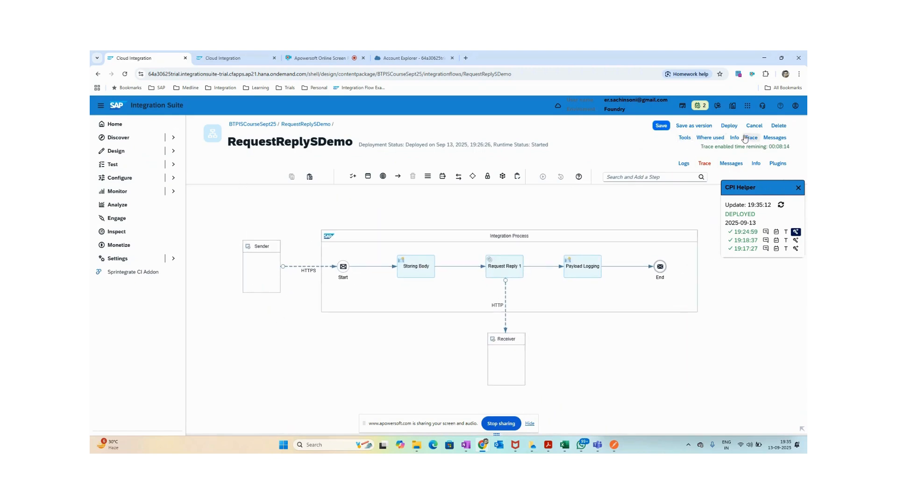
click(754, 125)
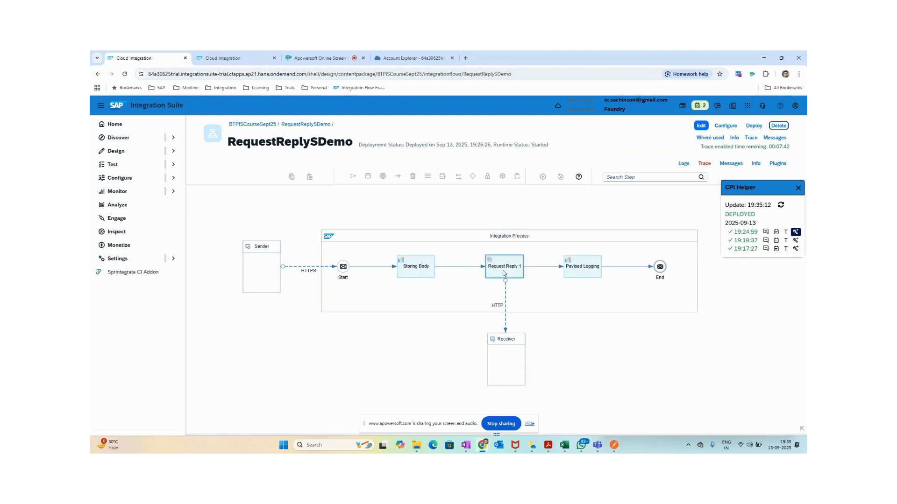
Step: Show the Message Body settings of the Payload Logging content modifier and put the integration flow into edit mode
drag(689, 342, 673, 342)
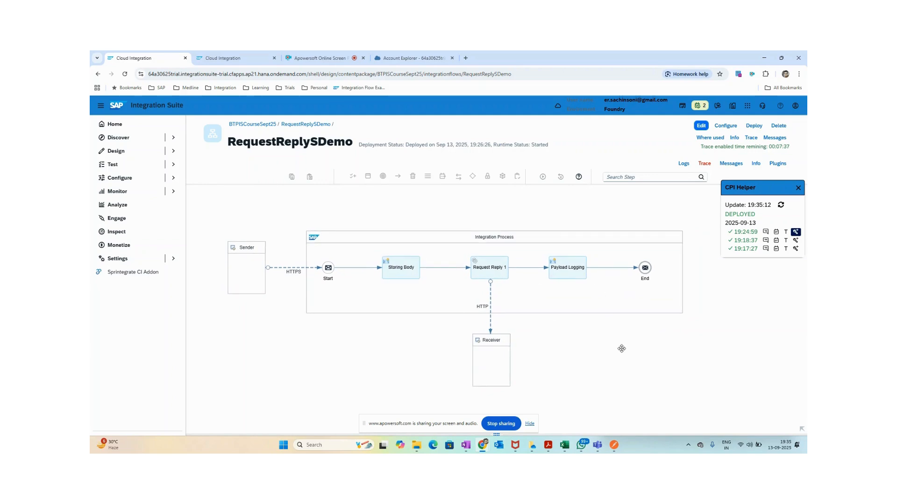
click(568, 273)
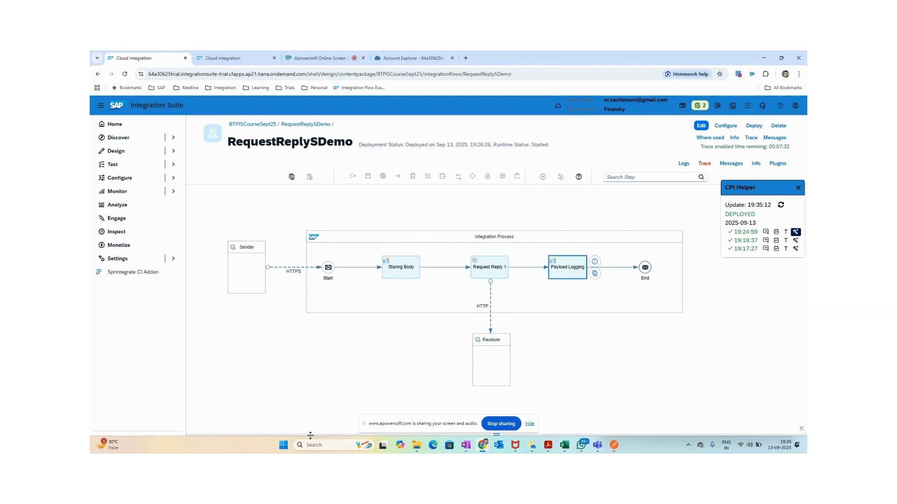
drag(310, 435, 310, 312)
click(362, 333)
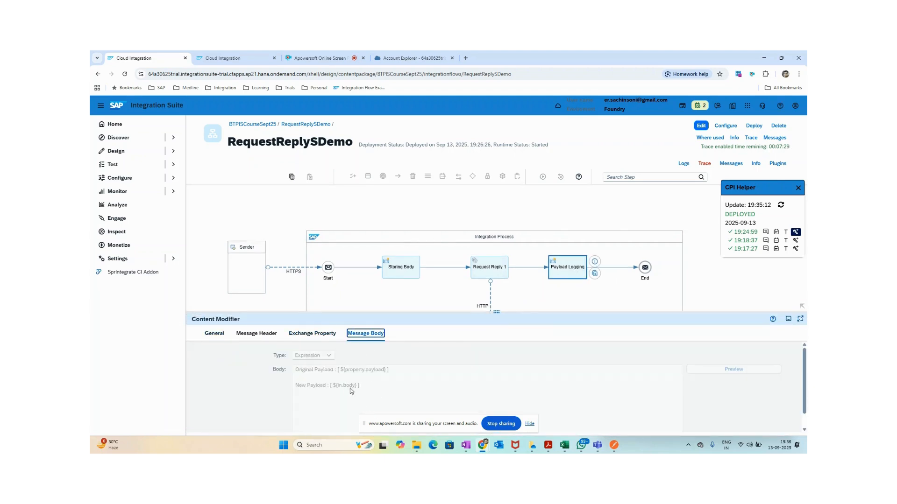
click(701, 126)
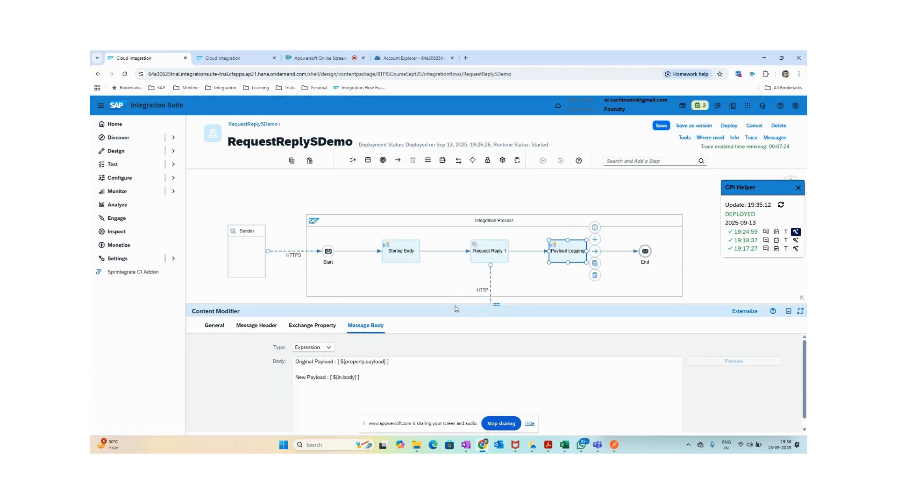
Step: Show the Exchange Property settings of the Storing Body content modifier and list the source types available for the payload property
drag(455, 304, 448, 243)
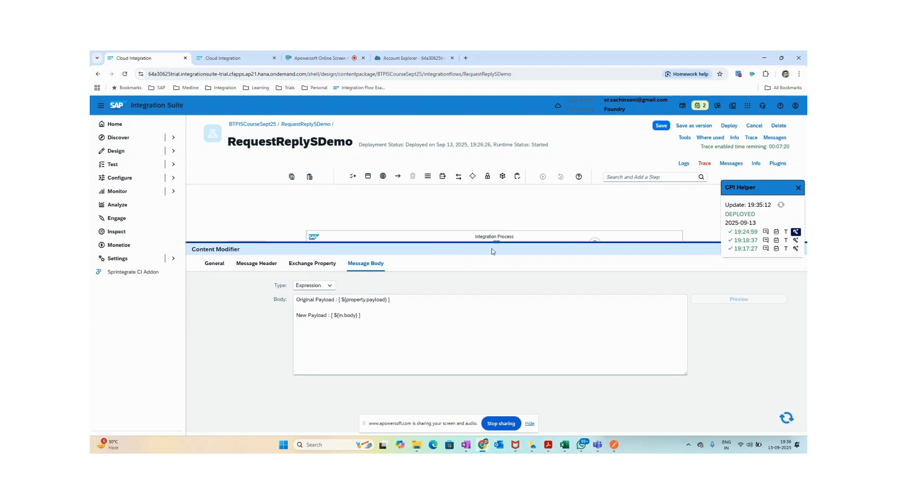
drag(494, 243, 495, 310)
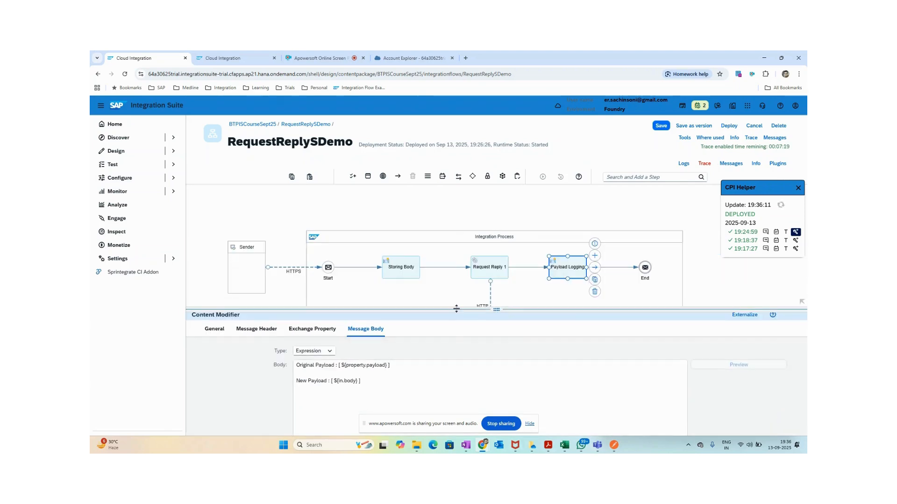
click(412, 275)
click(312, 333)
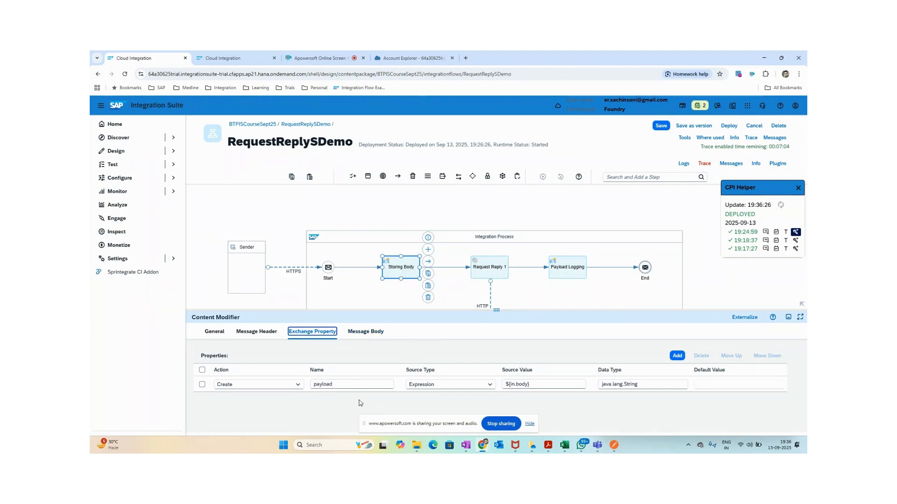
click(438, 385)
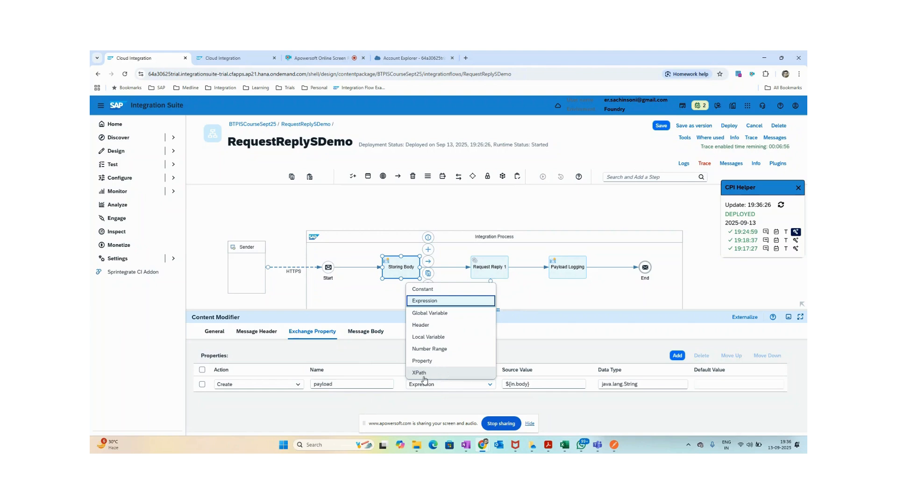
Step: Switch to Postman to check the request's response, then return to SAP Integration Suite and close the source type list
click(614, 445)
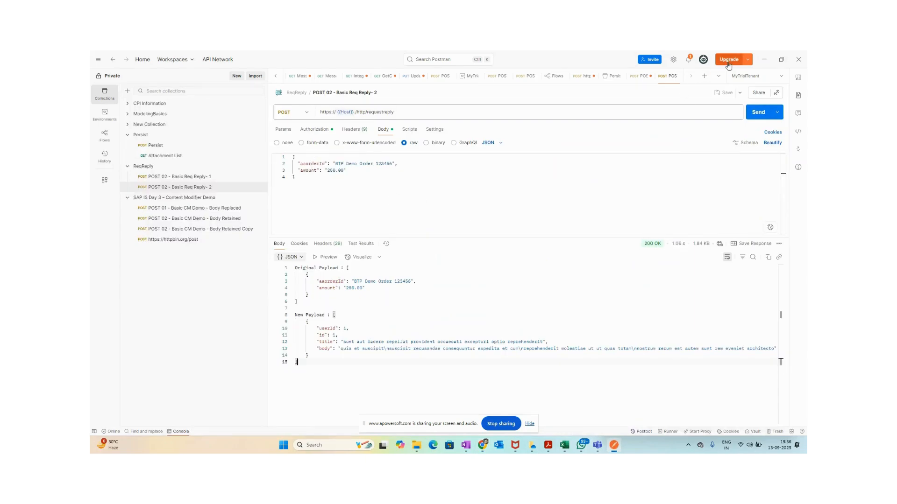
click(764, 59)
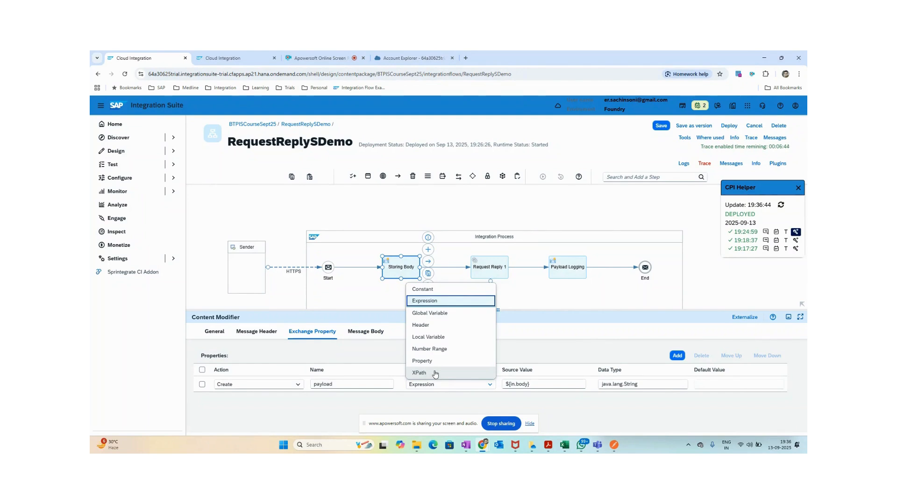
click(556, 333)
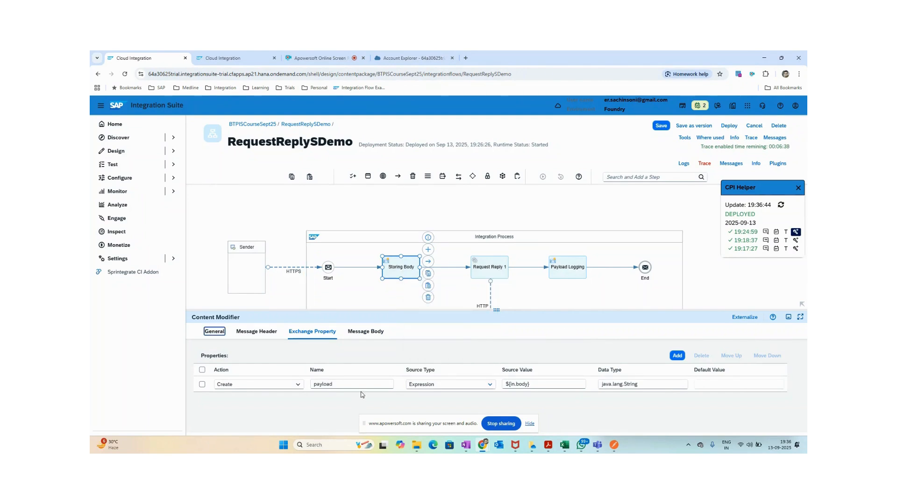
Step: Show the Payload Logging content modifier's Message Body and examine its original payload and new payload expressions
click(579, 271)
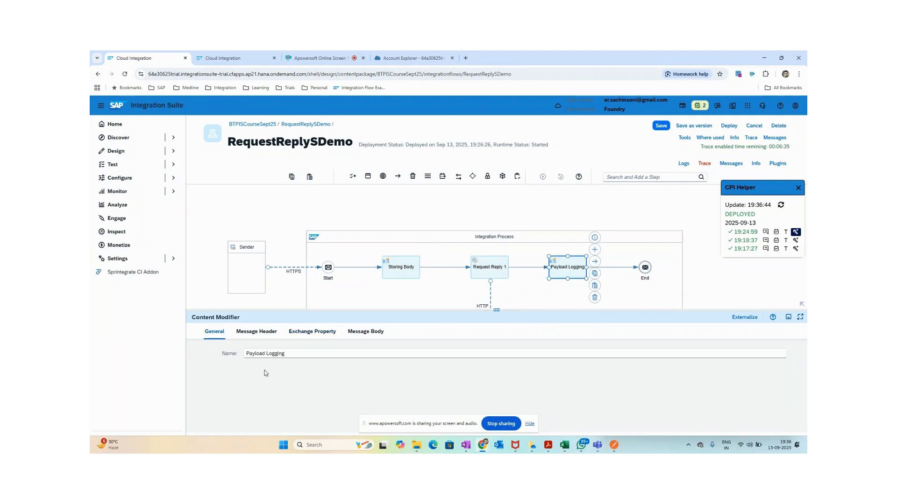
click(370, 332)
drag(374, 391, 269, 369)
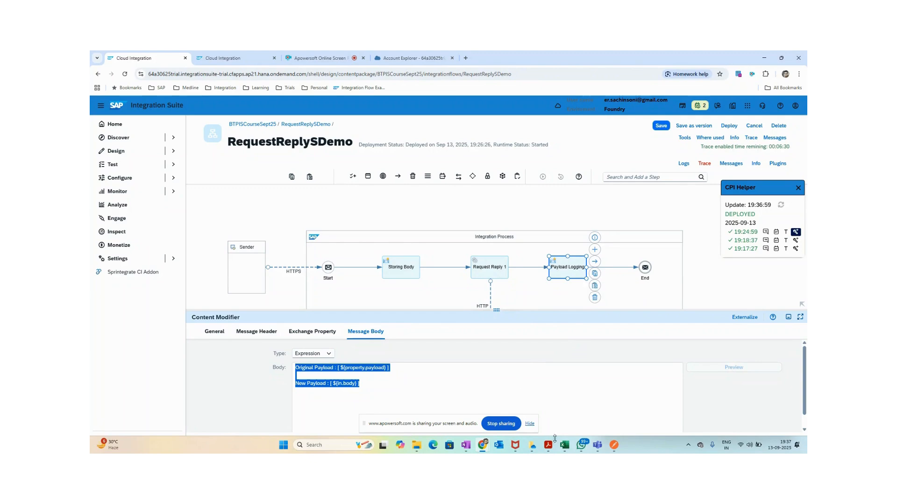
click(350, 373)
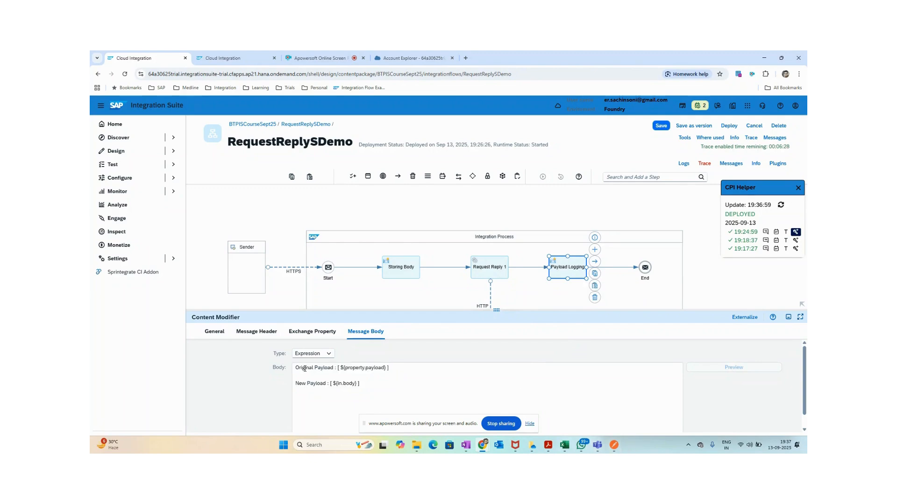
drag(393, 368, 344, 368)
drag(383, 385, 340, 383)
drag(348, 383, 321, 386)
click(394, 373)
key(ctrl+z)
Step: Save RequestReplySDemo as a version and deploy it to the Cloud Integration runtime profile
click(688, 127)
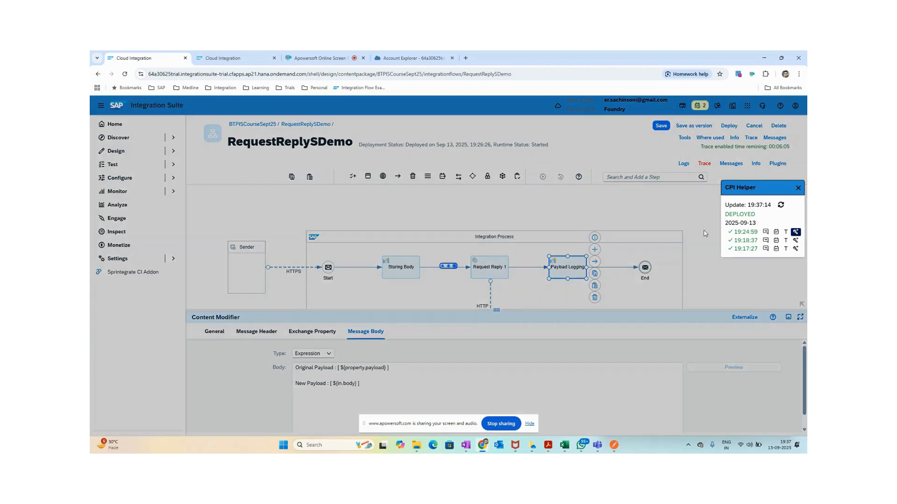
click(564, 302)
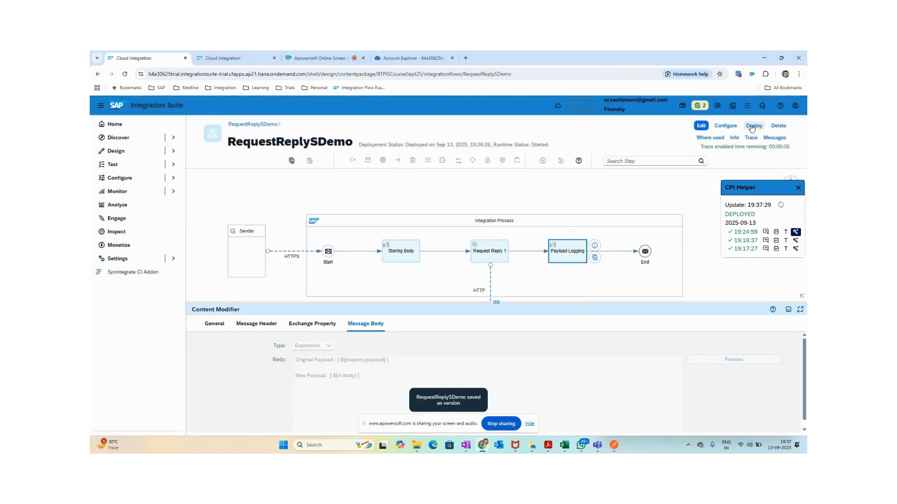
click(752, 127)
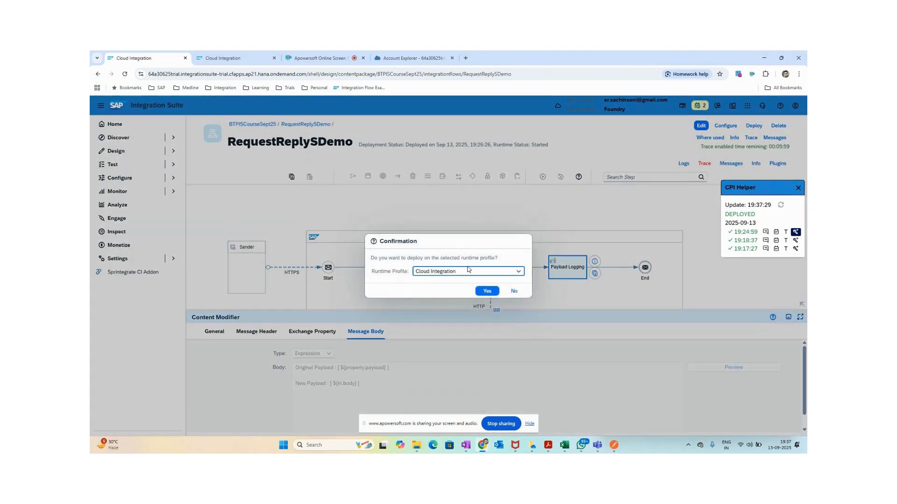
click(488, 291)
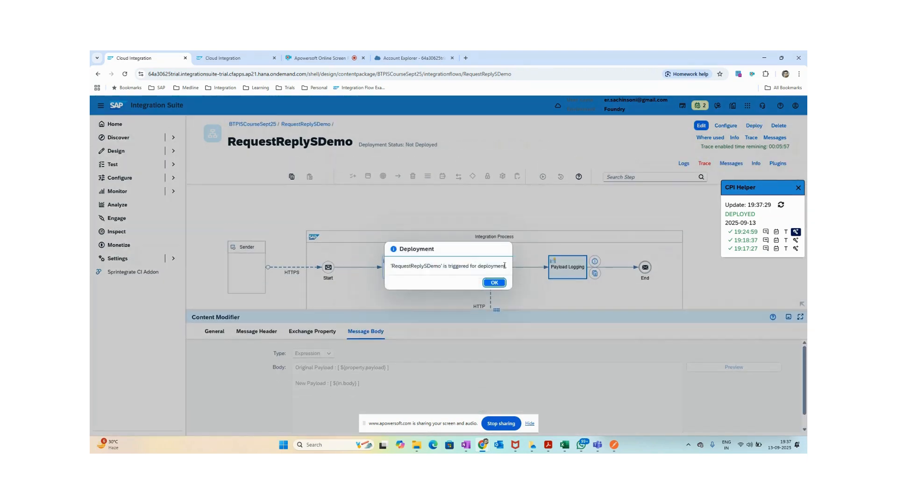
click(497, 284)
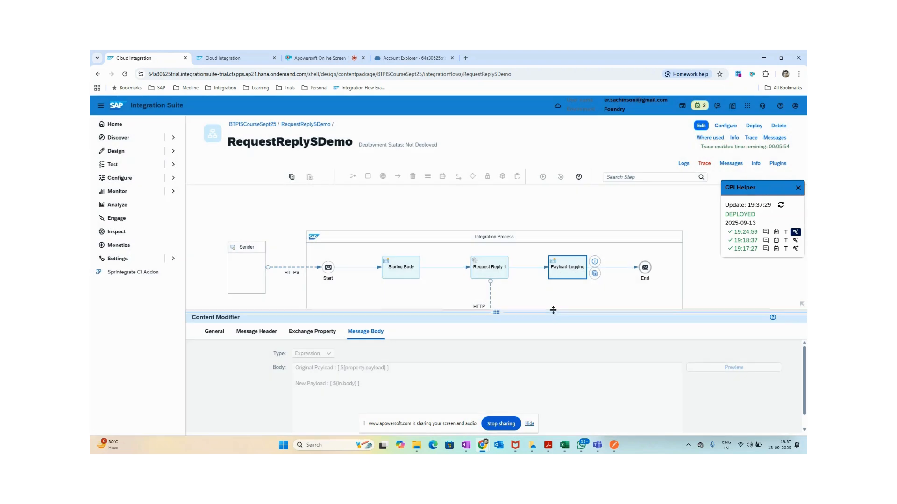
Step: Enlarge the flow diagram and review the HTTPS sender connection, Storing Body and Payload Logging steps
drag(553, 311, 567, 373)
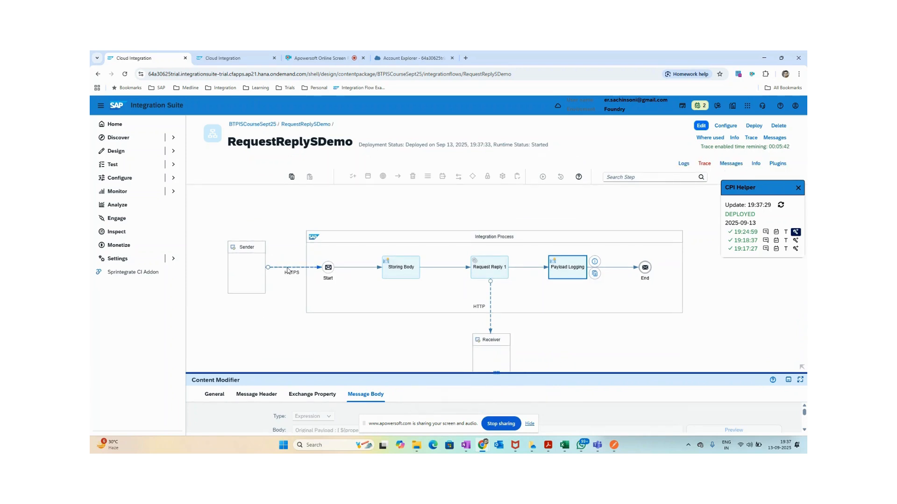
click(288, 269)
click(385, 334)
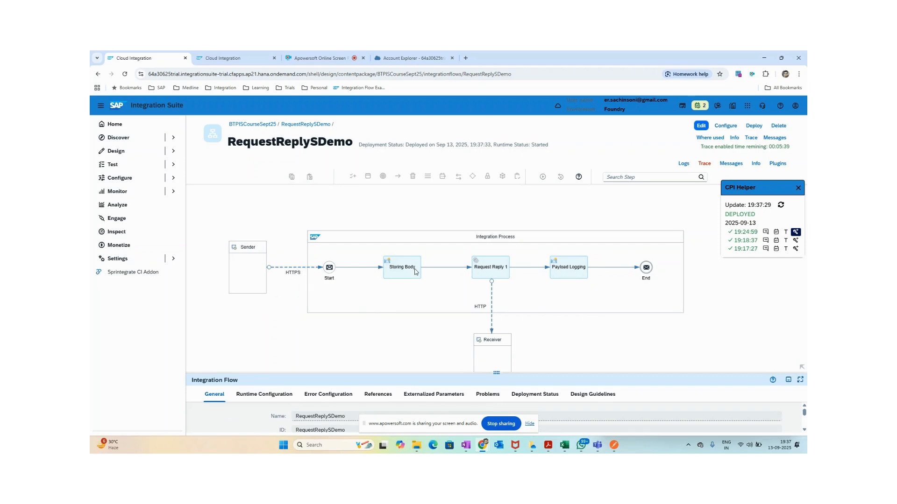
click(402, 268)
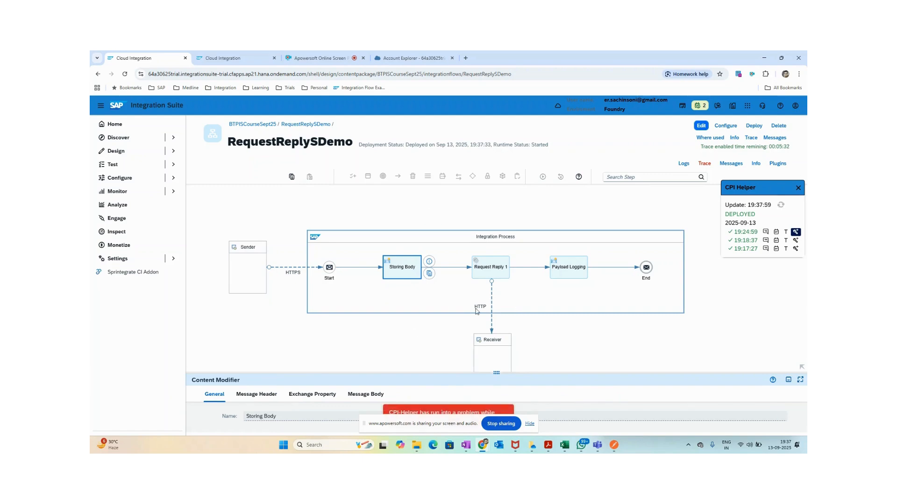
click(566, 272)
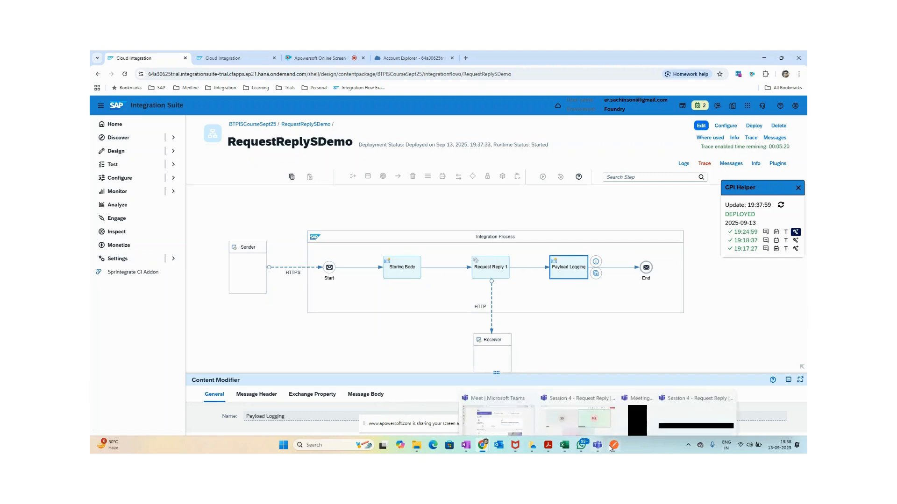
Step: Compare the response payloads in Postman with the new payload expression in Payload Logging's Message Body in SAP Integration Suite
click(610, 447)
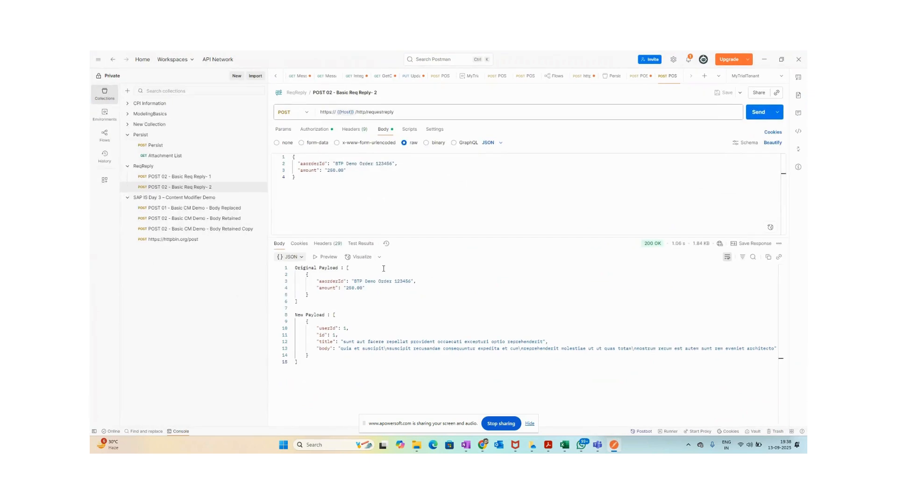
key(alt+Tab)
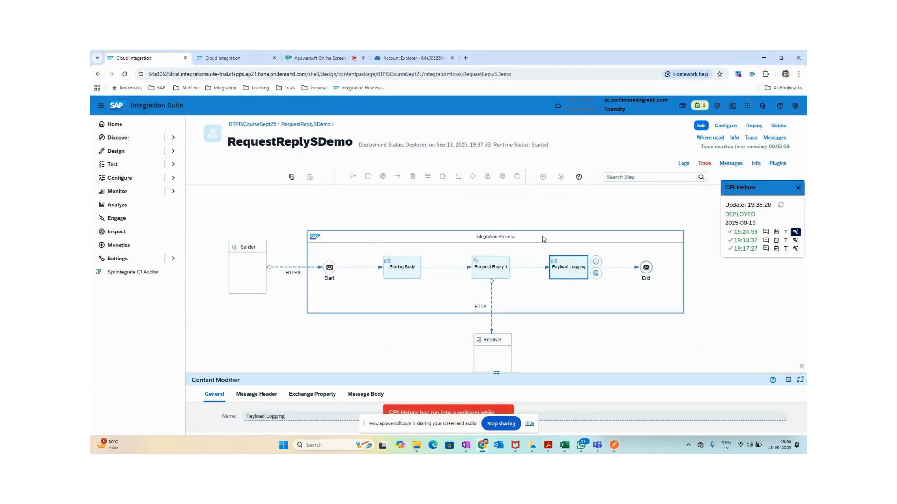
drag(337, 379, 340, 301)
click(365, 316)
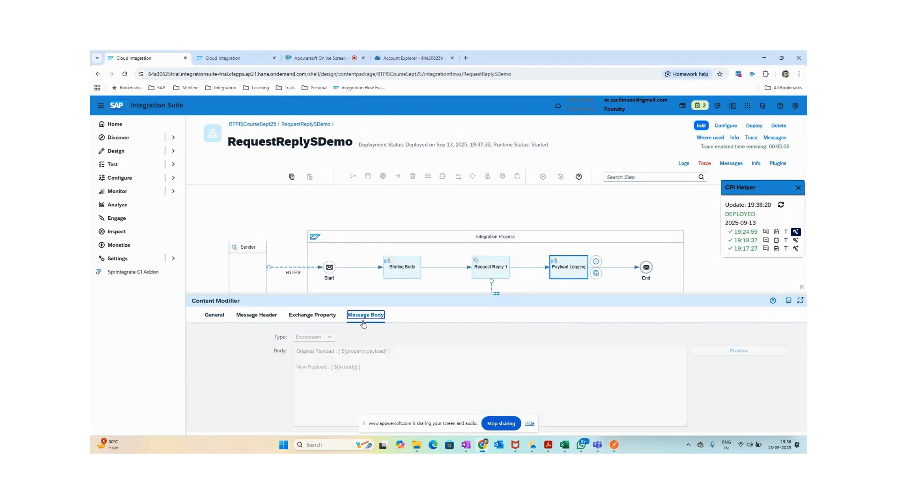
drag(377, 371, 288, 372)
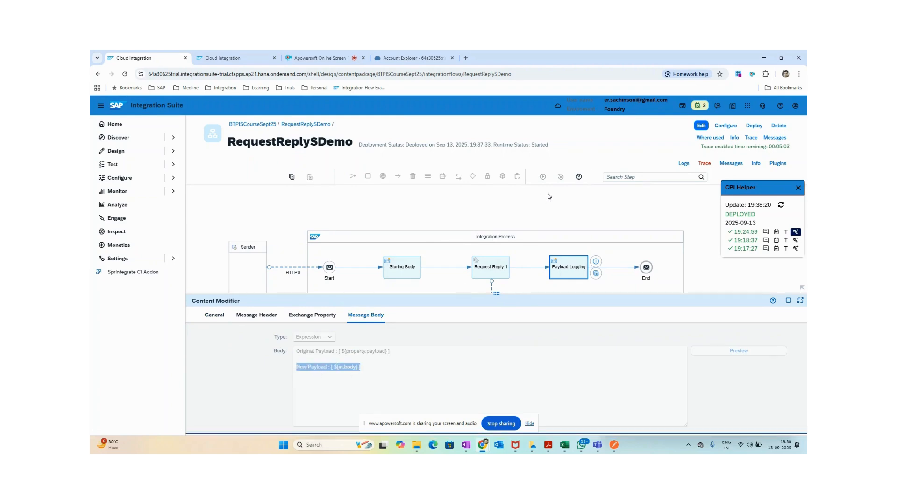
Step: Put the integration flow into edit mode and select the entire Message Body text of Payload Logging
click(701, 126)
click(389, 369)
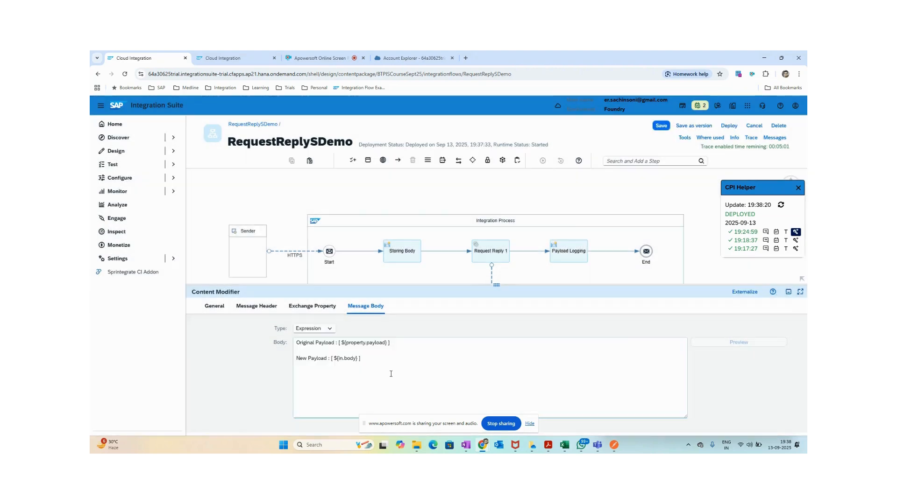
drag(388, 369, 221, 348)
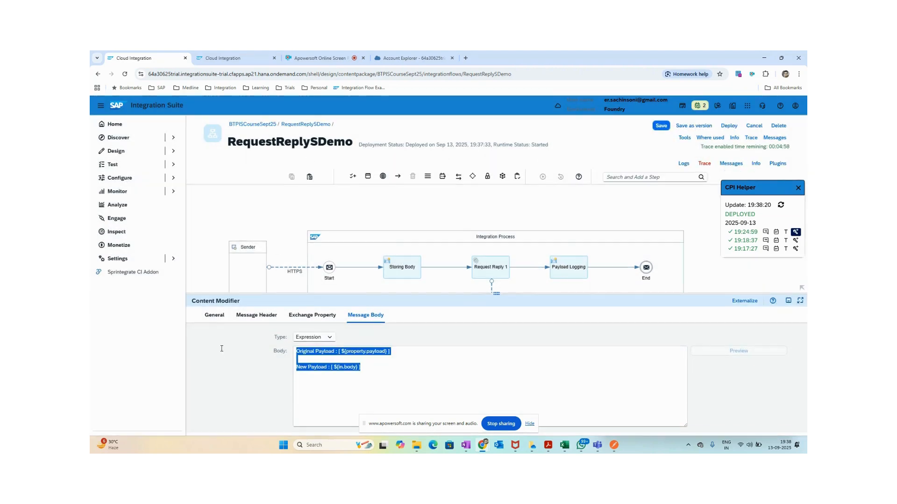
Step: Show the connection details of the HTTP receiver channel and select its whole address
drag(497, 294, 496, 338)
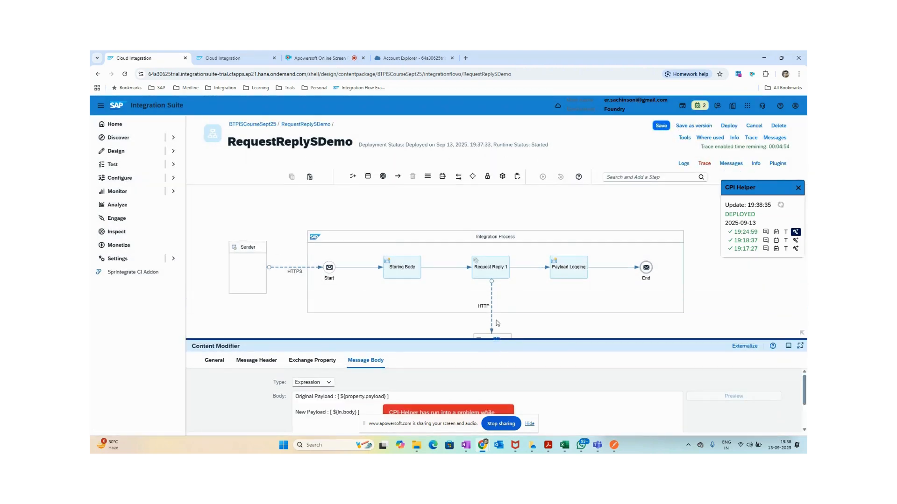
click(493, 320)
click(251, 361)
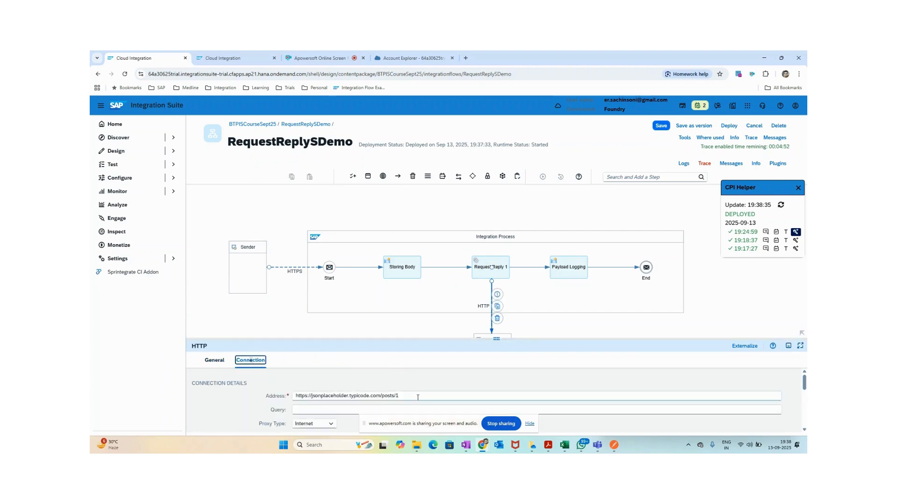
drag(418, 398, 281, 398)
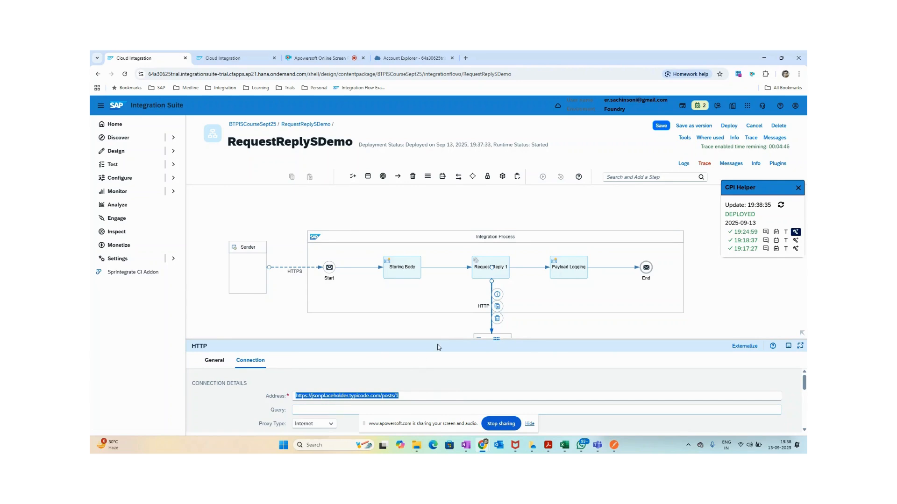
Step: Browse the "Day 3 - Content Modifier" notes in OneNote, including the hands-on example, then return to SAP Integration Suite
click(466, 445)
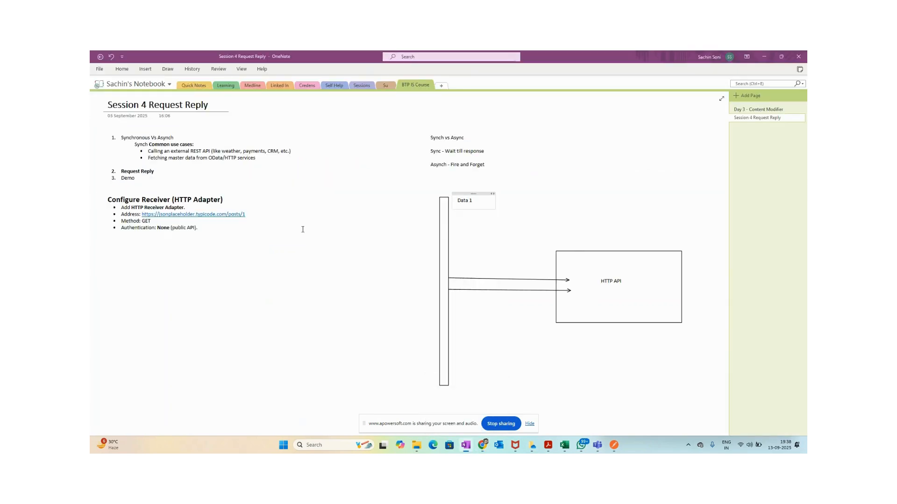
click(771, 111)
scroll(256, 284, down, 15)
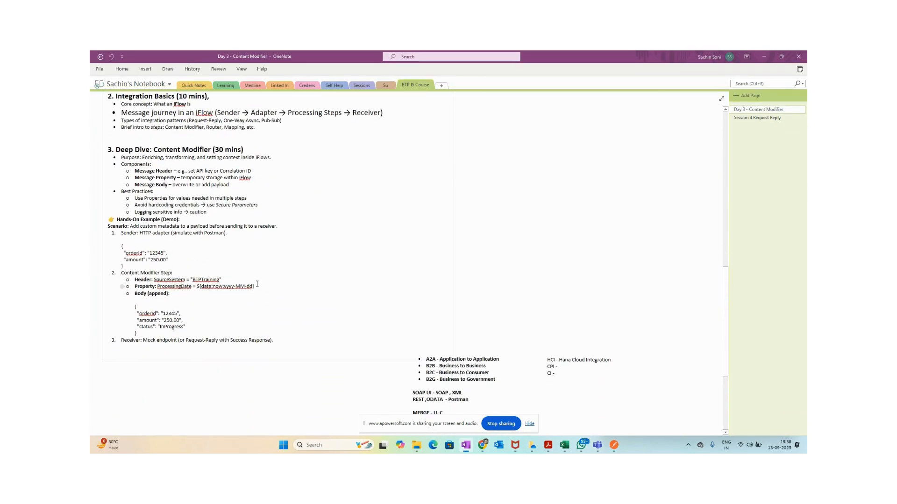
scroll(222, 307, up, 1)
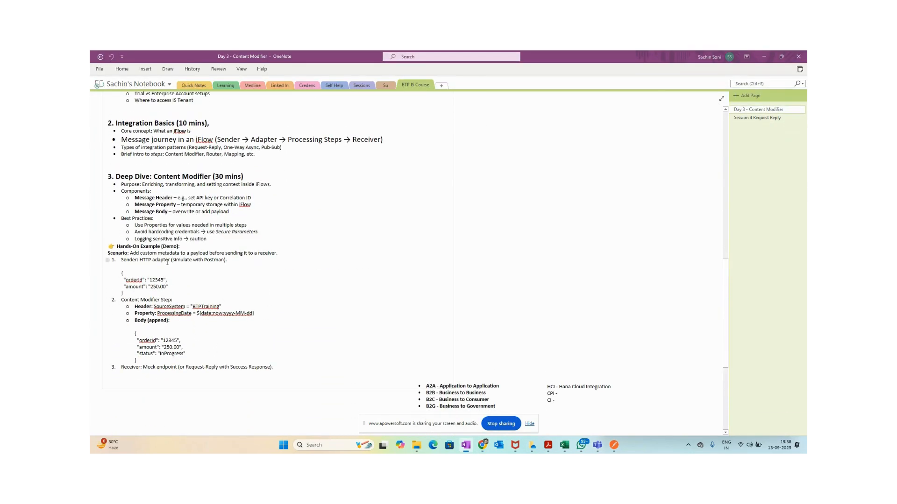
scroll(206, 296, up, 3)
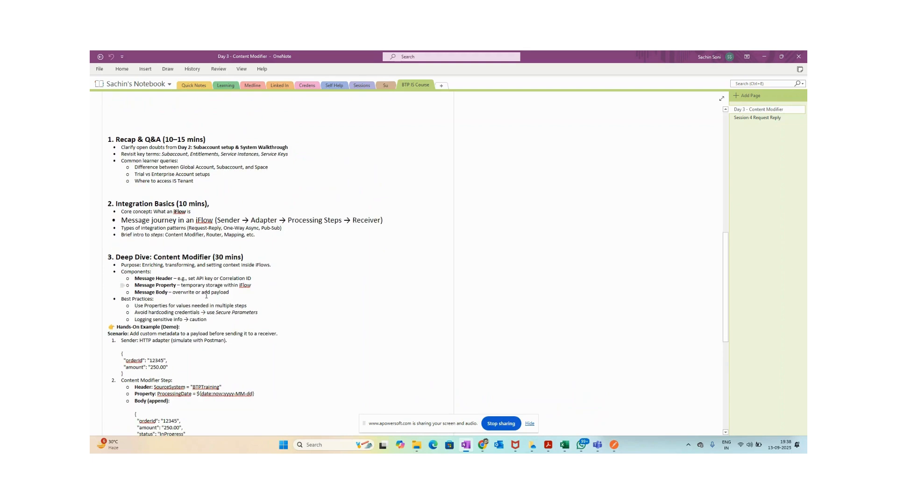
scroll(211, 340, down, 10)
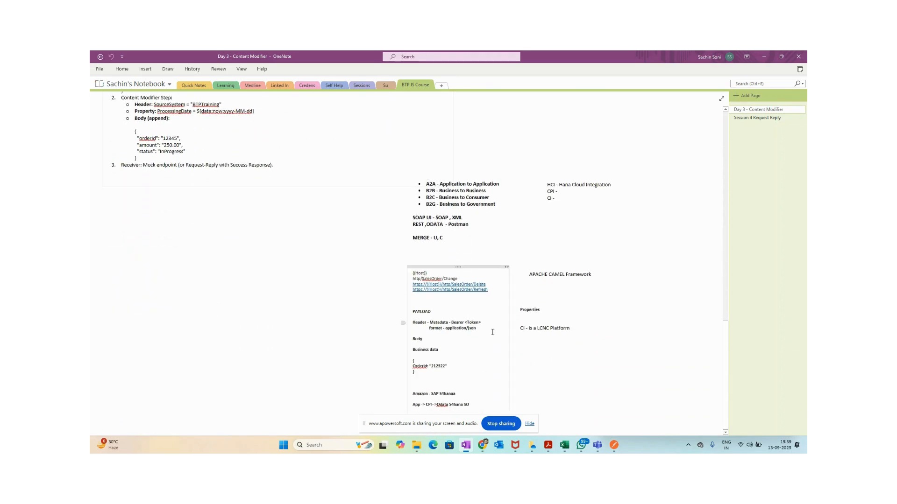
scroll(491, 369, up, 7)
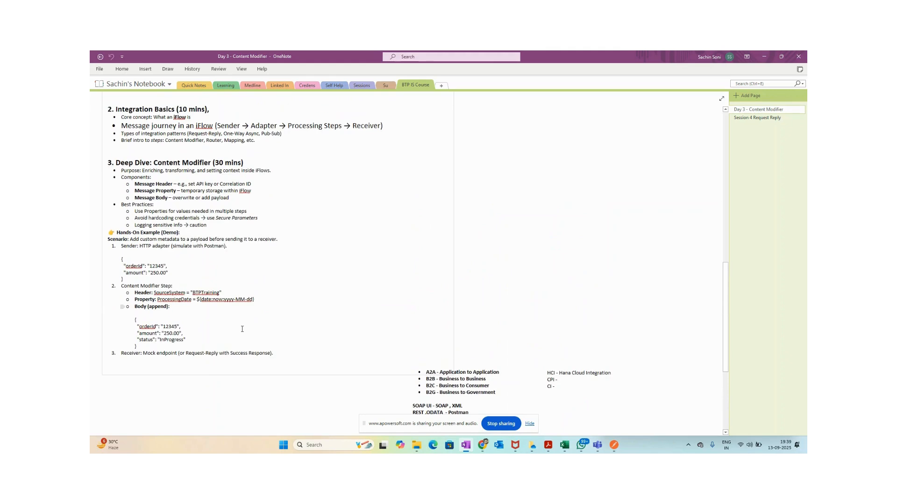
key(alt+Tab)
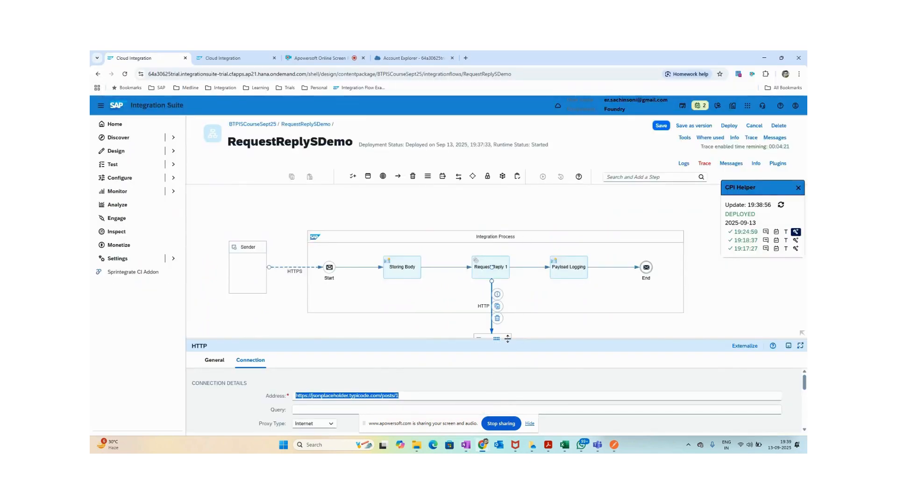
drag(510, 338, 471, 323)
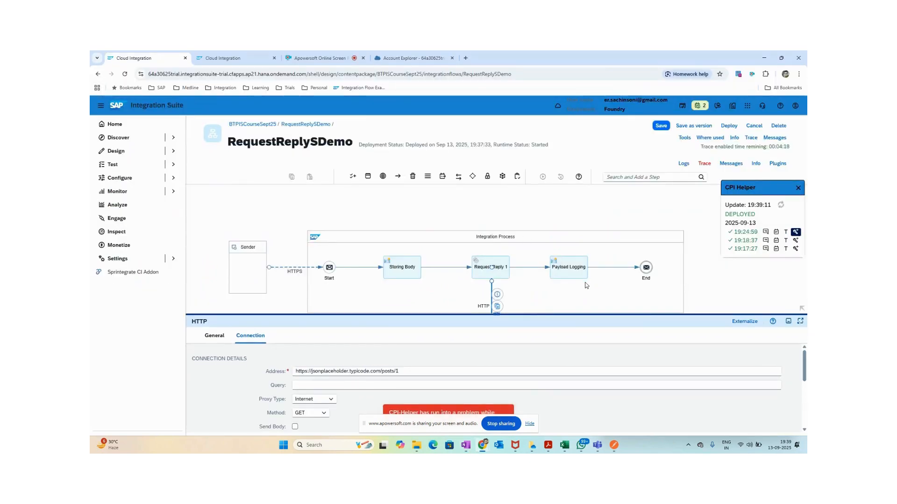
click(411, 372)
click(414, 371)
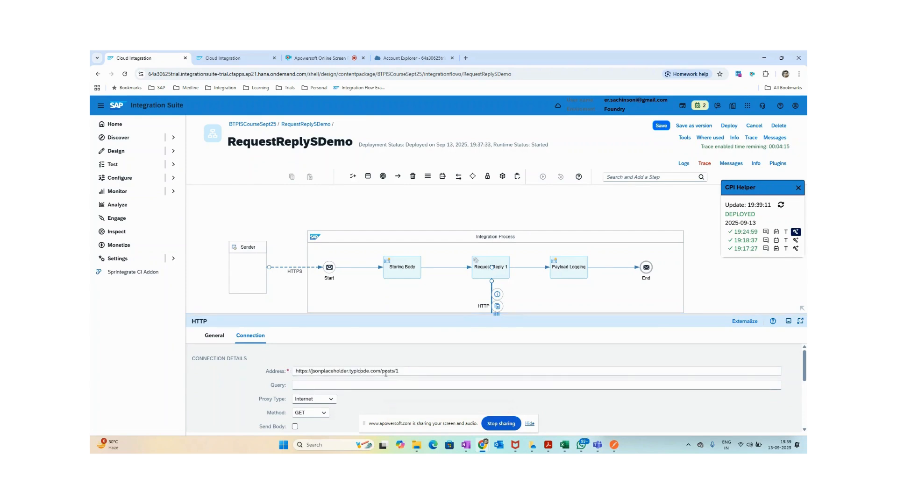
drag(413, 371, 312, 370)
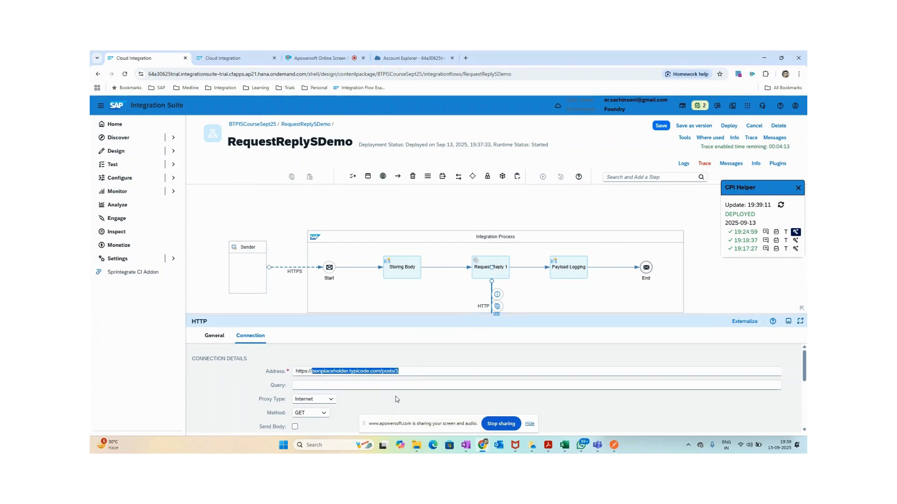
text(https://httpbin.org/post)
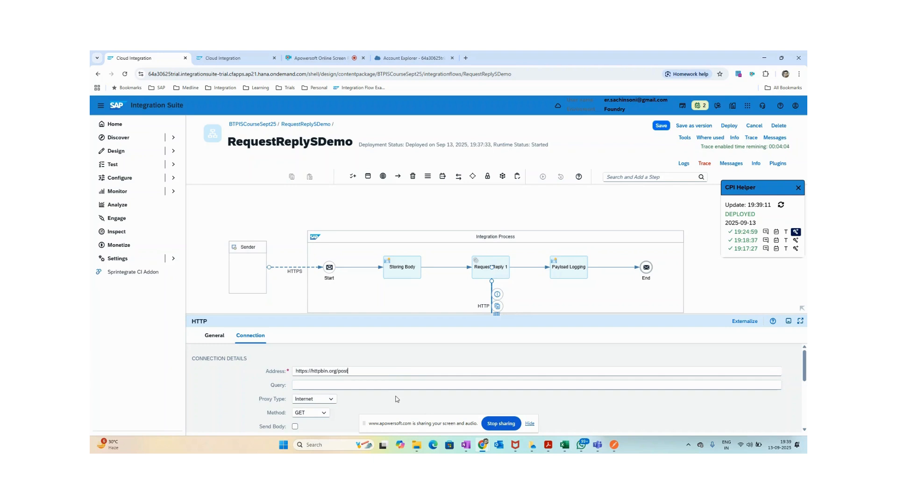
Step: Save and deploy RequestReplySDemo on the Cloud Integration runtime profile, and send the "POST 02 - Basic Req Reply- 2" request in Postman
click(661, 126)
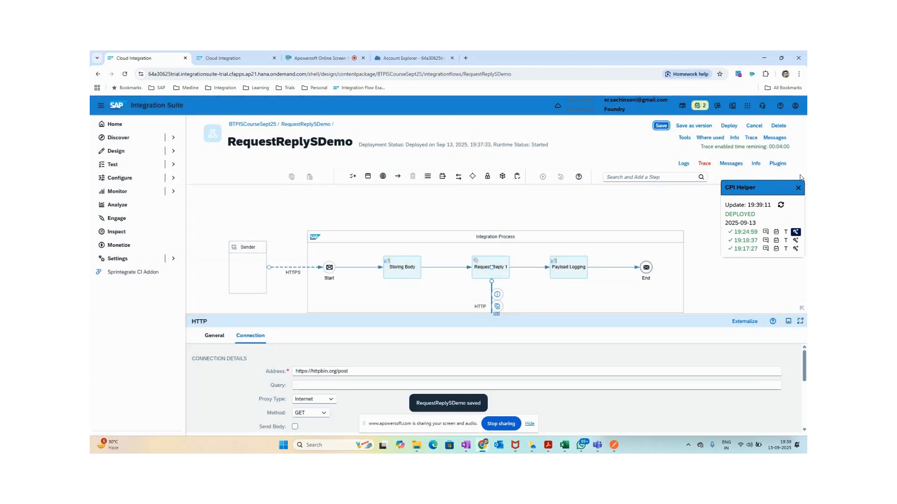
click(729, 125)
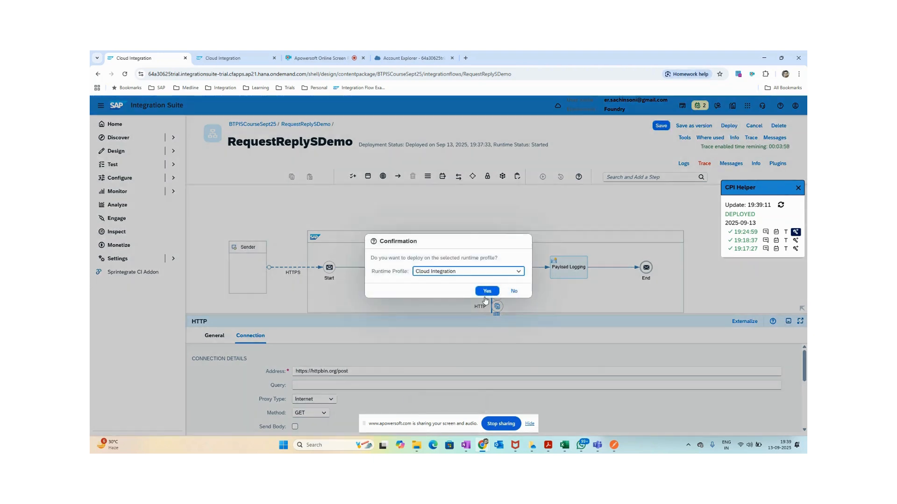
click(483, 295)
click(493, 282)
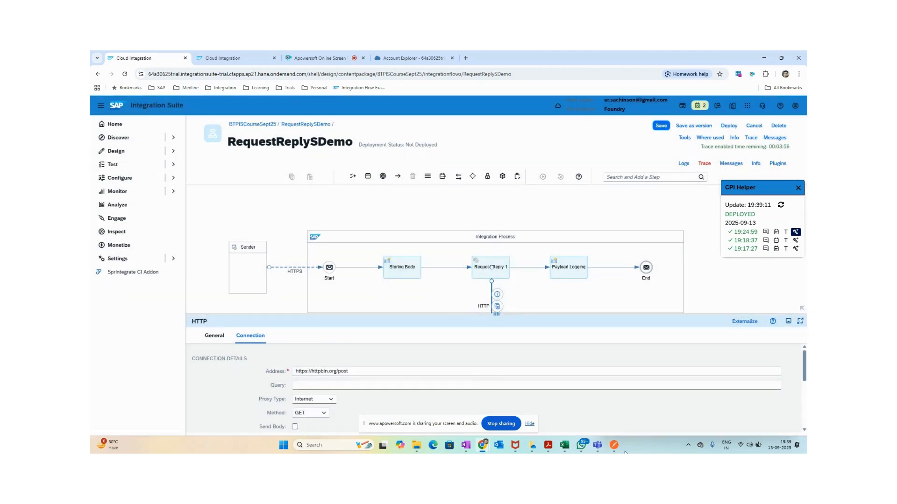
key(alt+Tab)
click(756, 114)
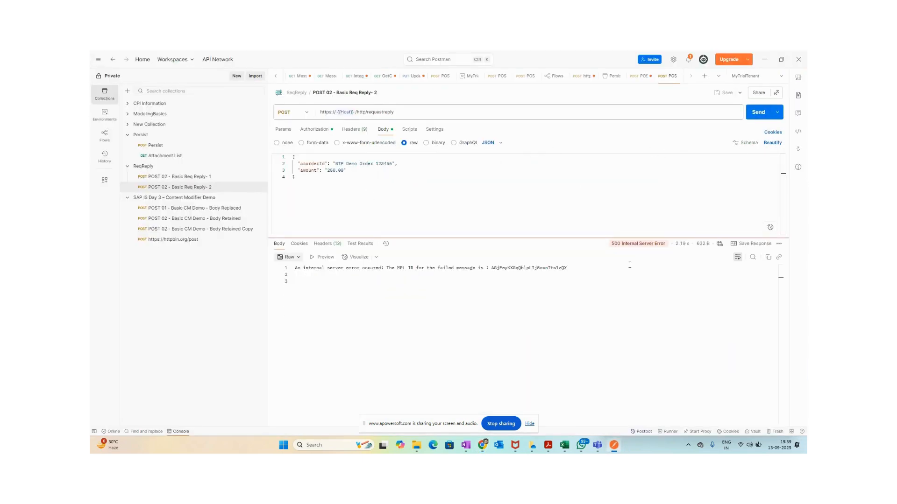
Step: Return to Integration Suite, copy the HTTP receiver's address and load it in the browser tab showing Account Explorer
key(alt+Tab)
triple_click(360, 373)
key(ctrl+c)
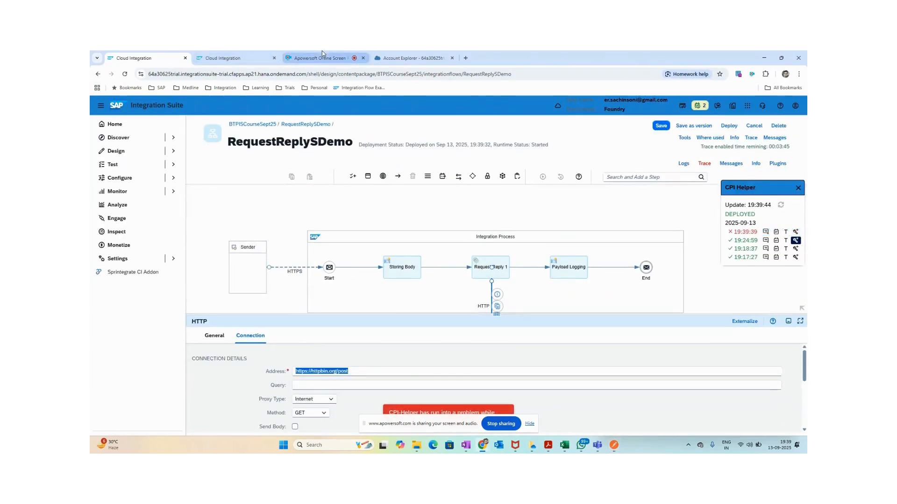
click(411, 58)
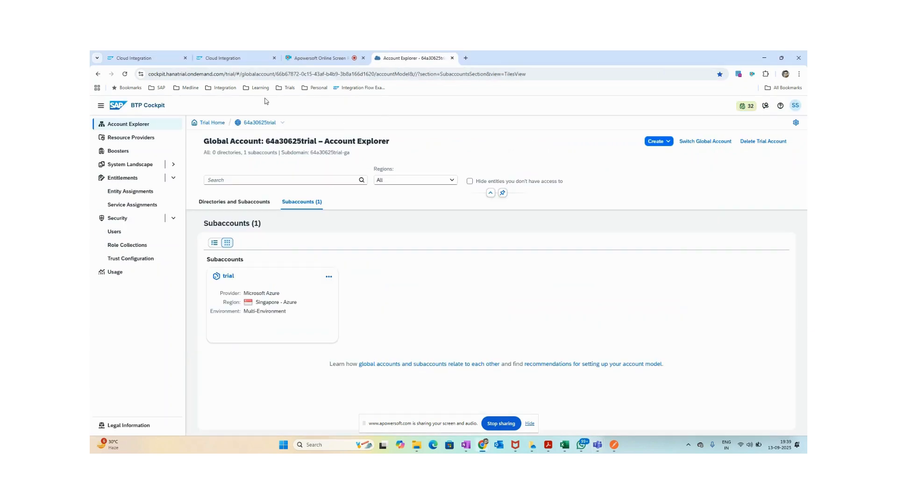
click(411, 74)
key(ctrl+v)
key(Return)
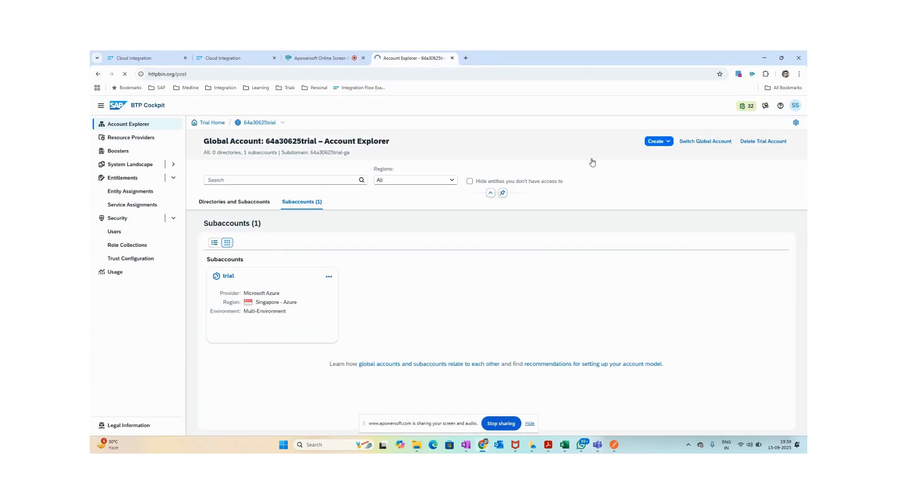
Step: Search Google for httpbin and open the HTTPBin site from the results
click(206, 78)
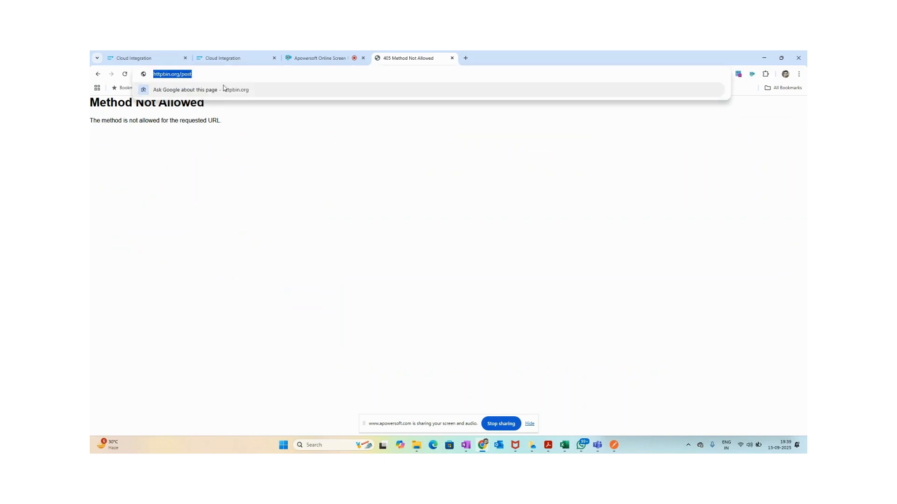
text(h)
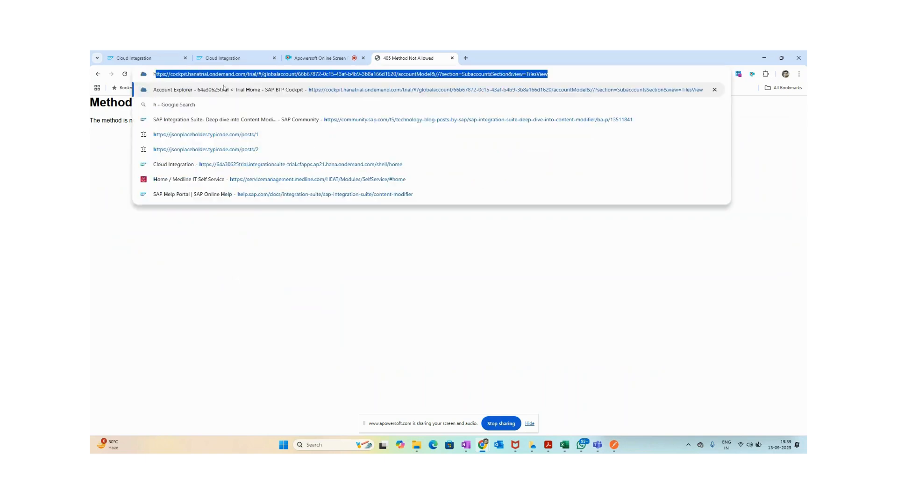
text(ttpbin )
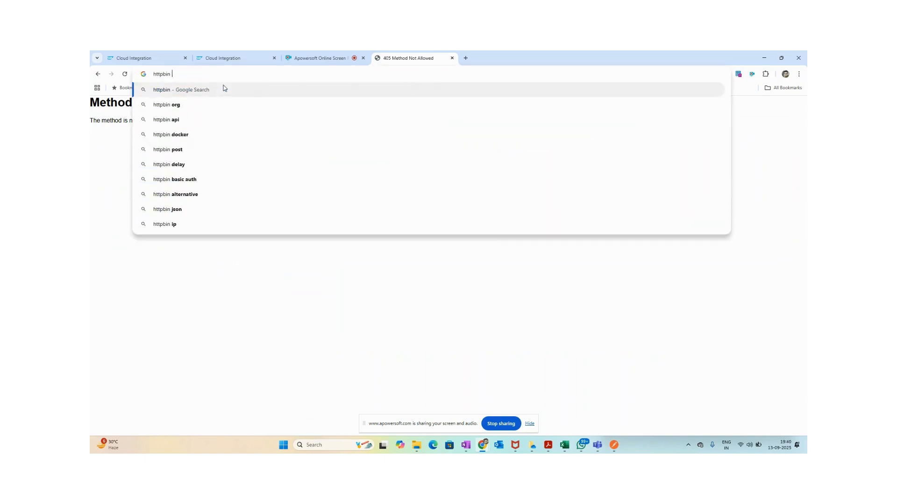
text(p)
key(BackSpace)
key(Return)
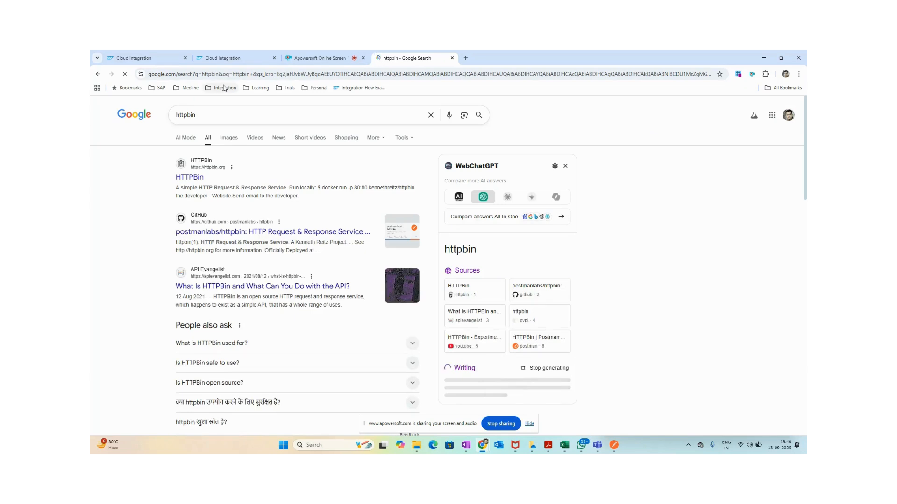
click(189, 179)
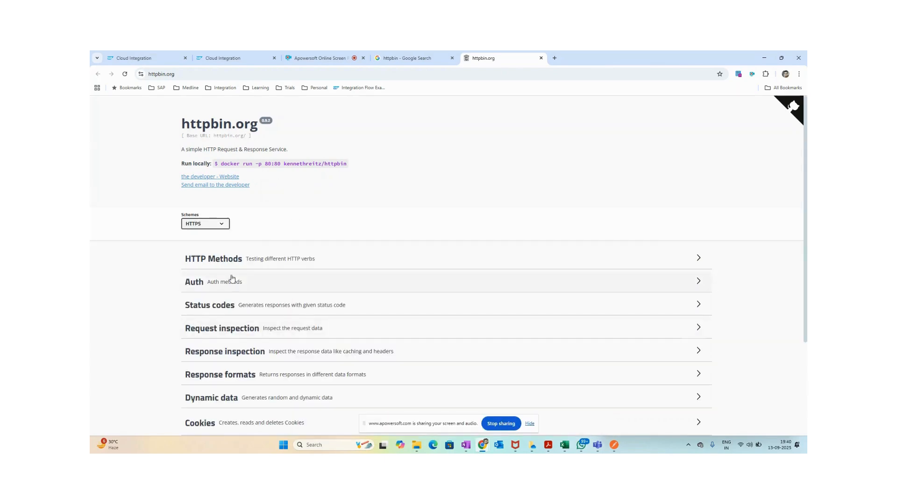
Step: Review the POST /post entry under HTTP Methods on httpbin.org and select the base URL text
click(226, 263)
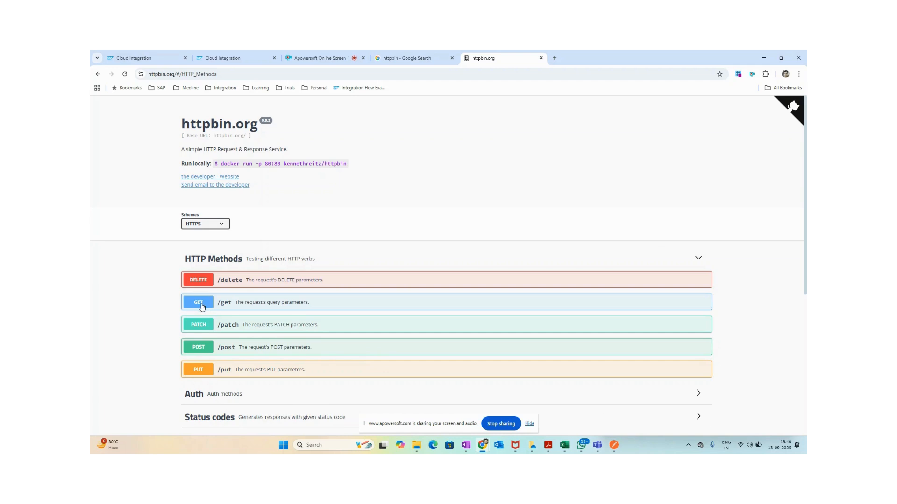
click(197, 347)
scroll(309, 388, down, 2)
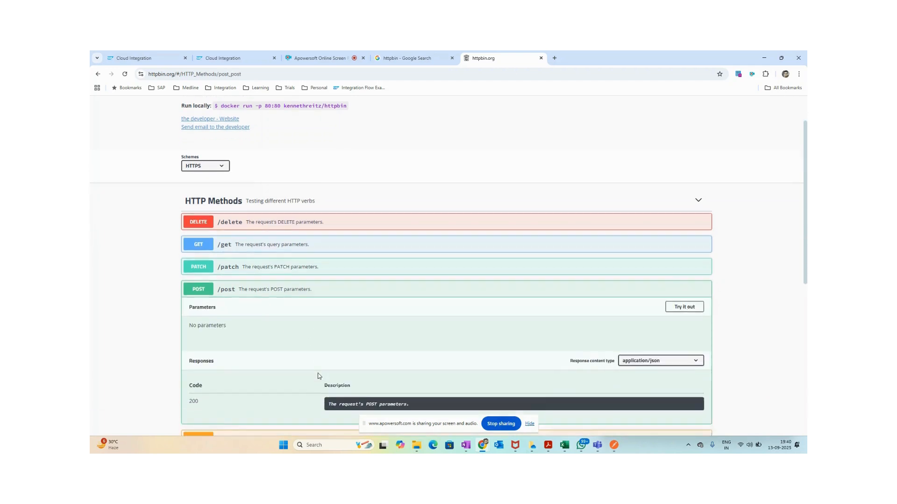
scroll(318, 375, up, 2)
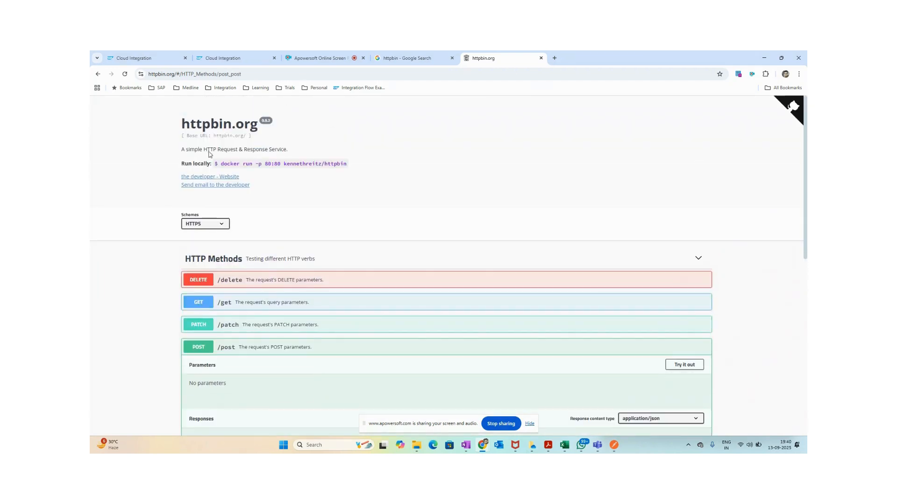
drag(245, 138, 214, 136)
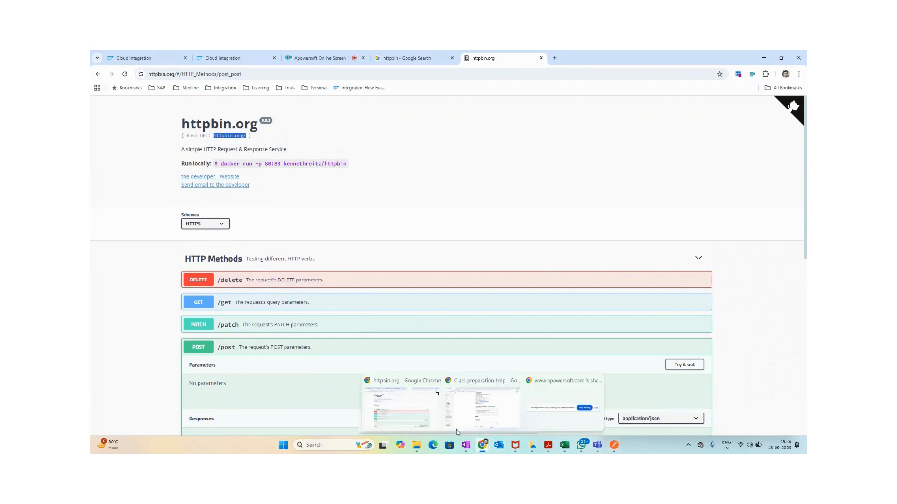
click(141, 58)
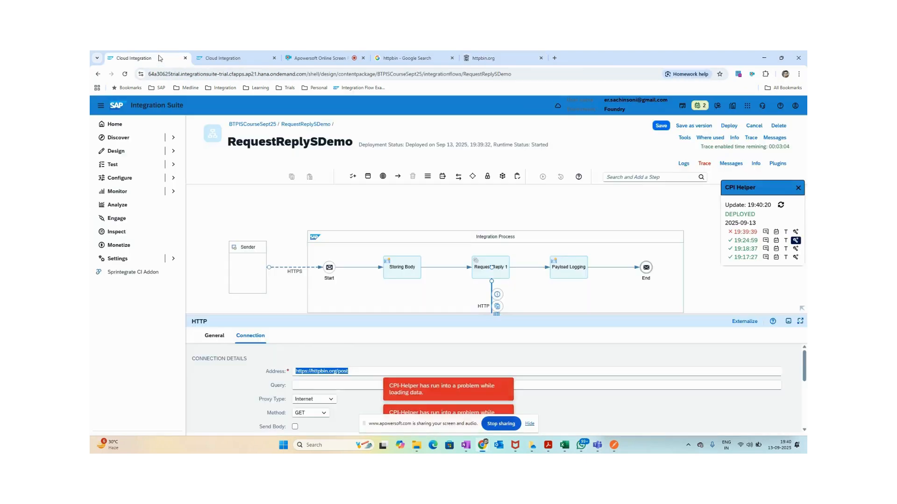
click(359, 372)
key(BackSpace)
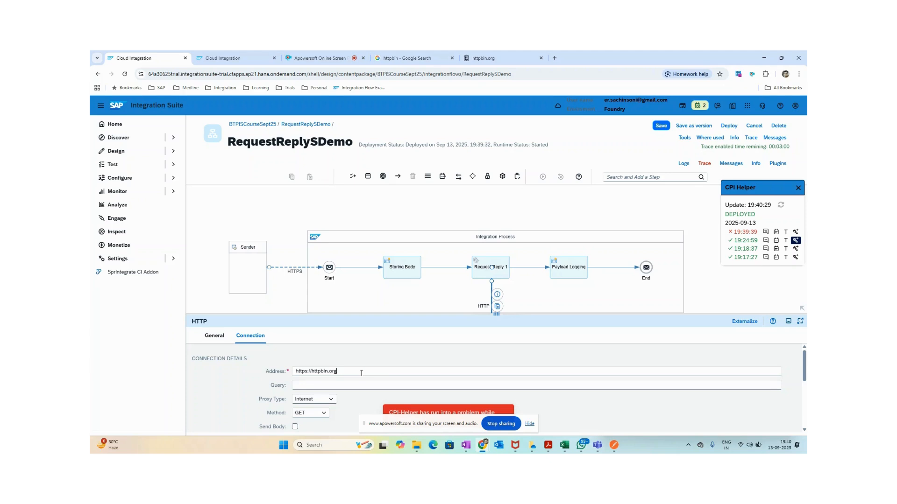
click(728, 126)
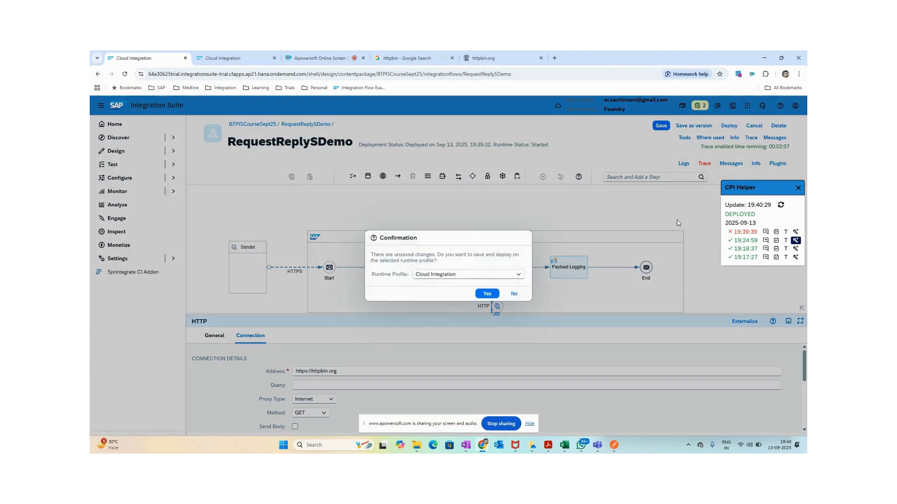
click(514, 293)
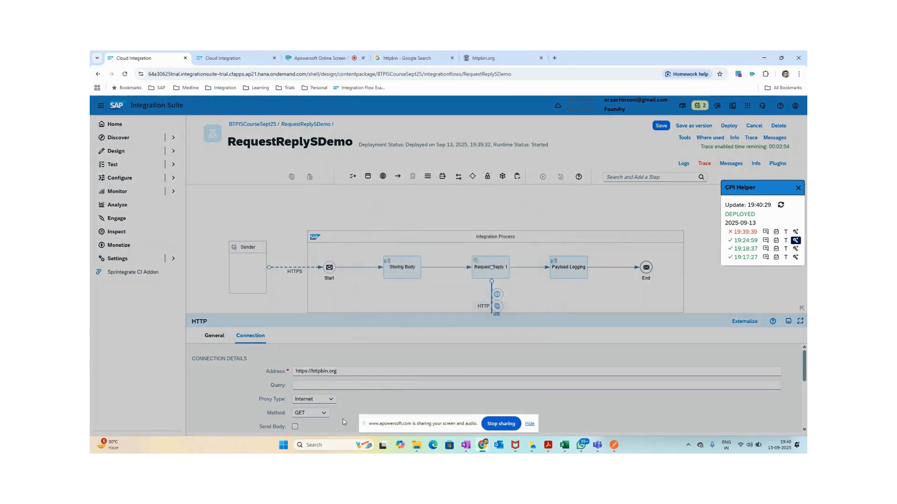
click(311, 413)
click(309, 367)
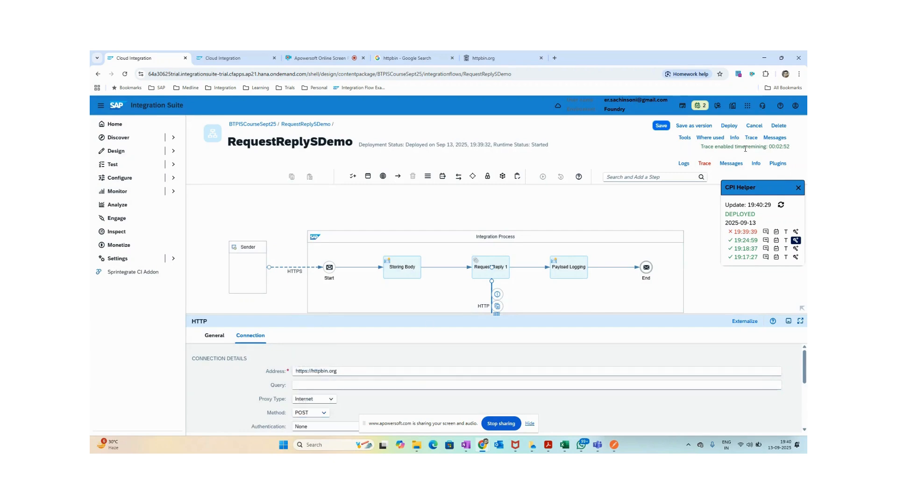
Step: Deploy RequestReplySDemo with the unsaved receiver changes to Cloud Integration, and resend the "Basic Req Reply- 2" request in Postman
click(729, 126)
click(486, 293)
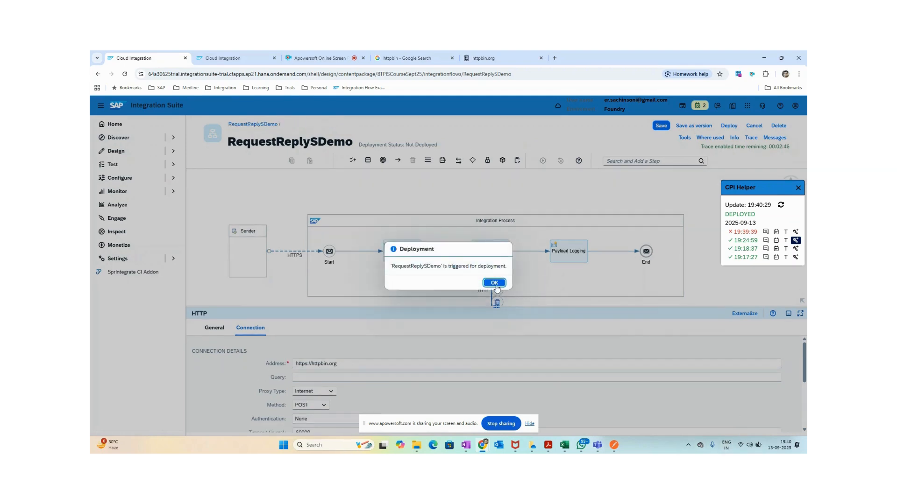
click(496, 286)
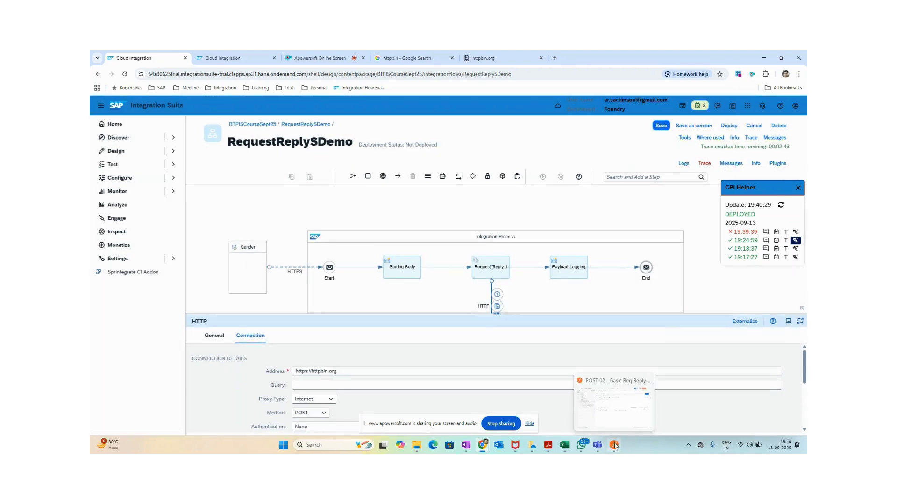
click(615, 445)
click(753, 114)
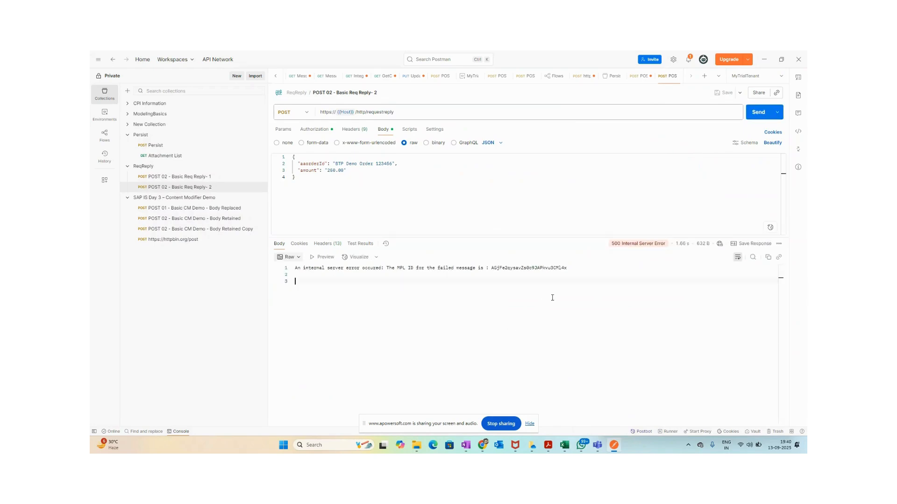
Step: Activate inline debugging for the latest failed run in CPI Helper and examine the error details of the HTTP call
key(alt+Tab)
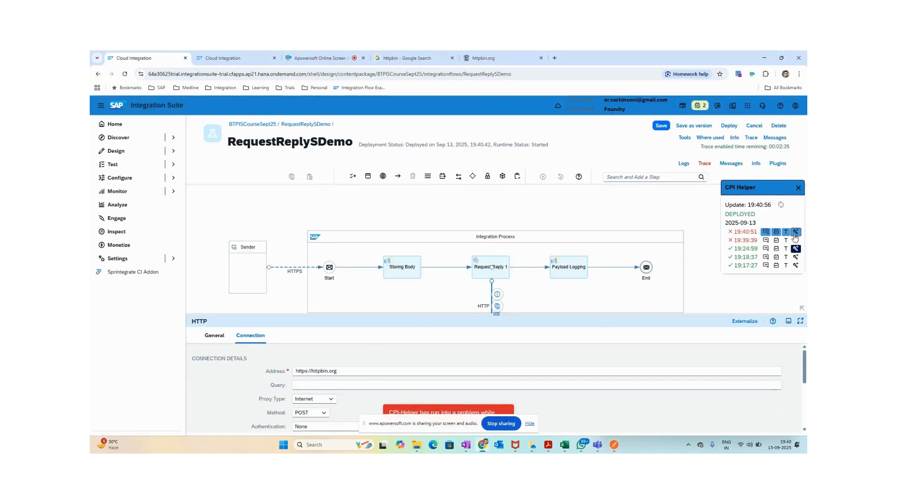
click(799, 233)
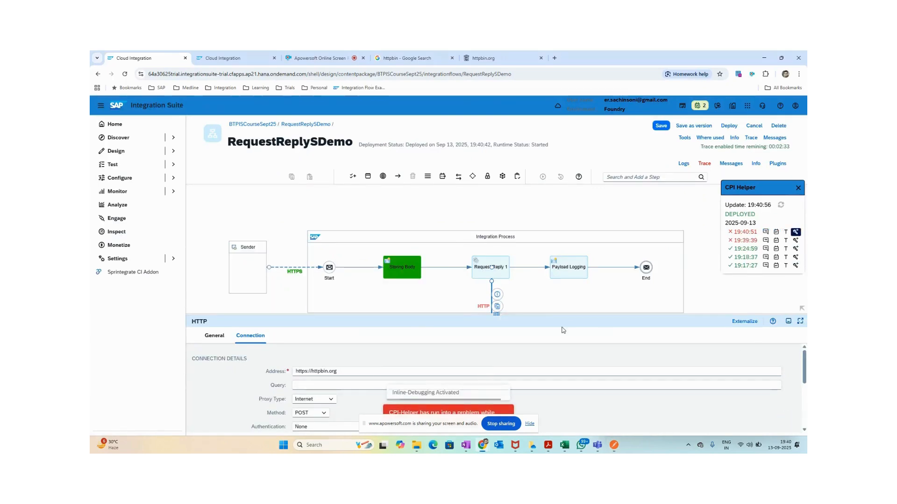
click(483, 310)
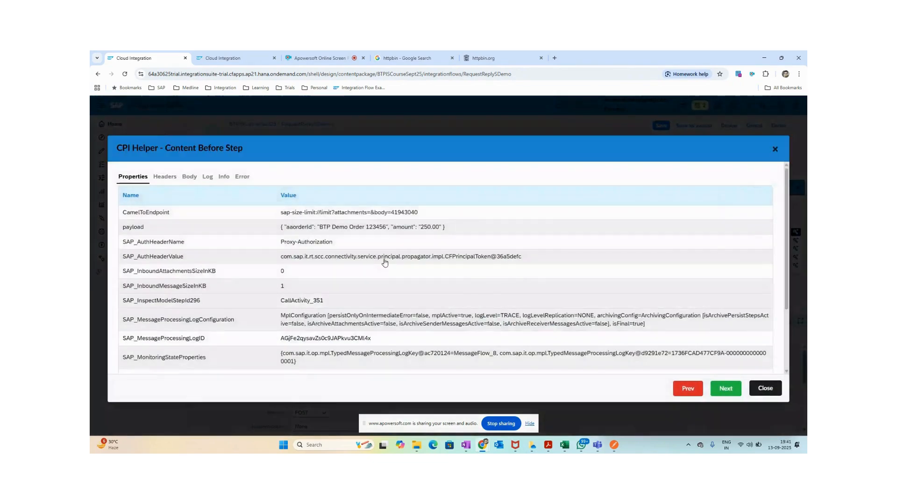
click(242, 177)
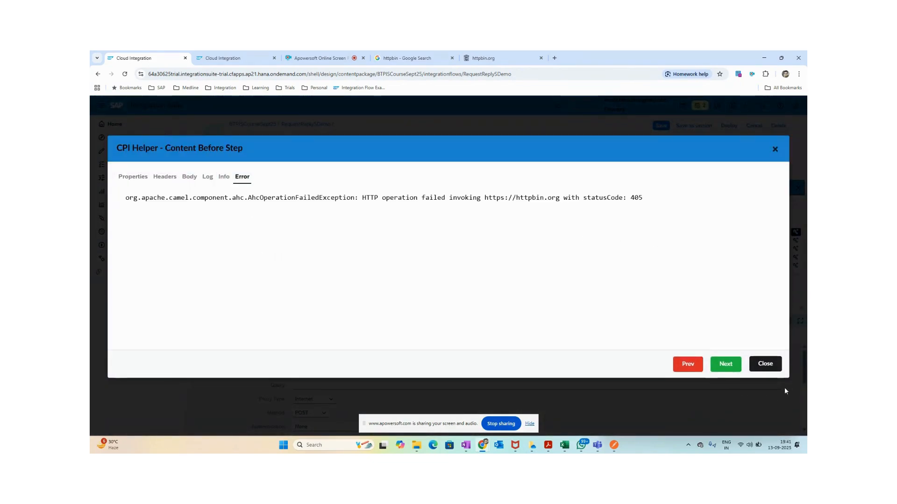
click(765, 364)
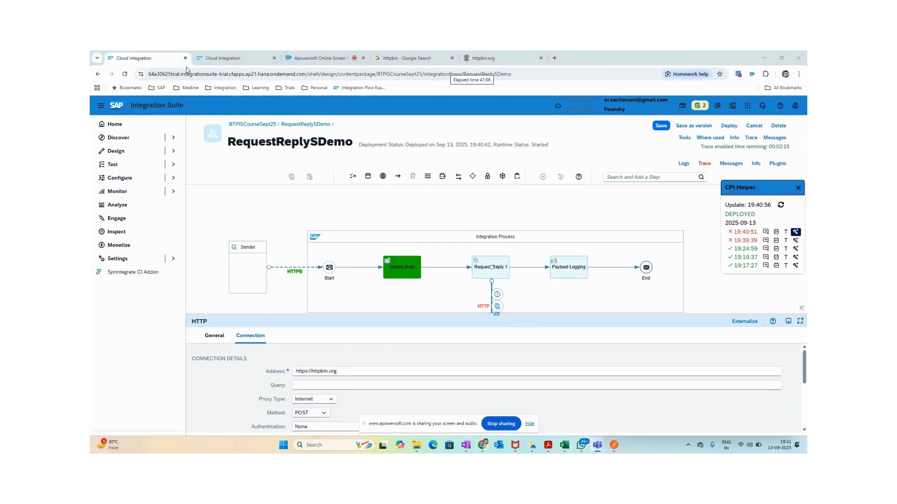
Step: Compare the base URL and the HTTP Methods entries on httpbin.org with the HTTP receiver's connection details in RequestReplySDemo
click(486, 58)
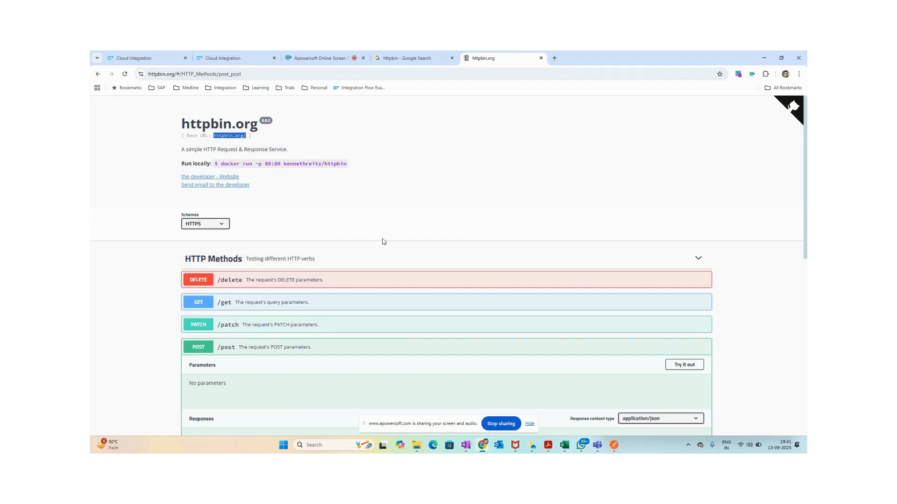
mouse_move(483, 444)
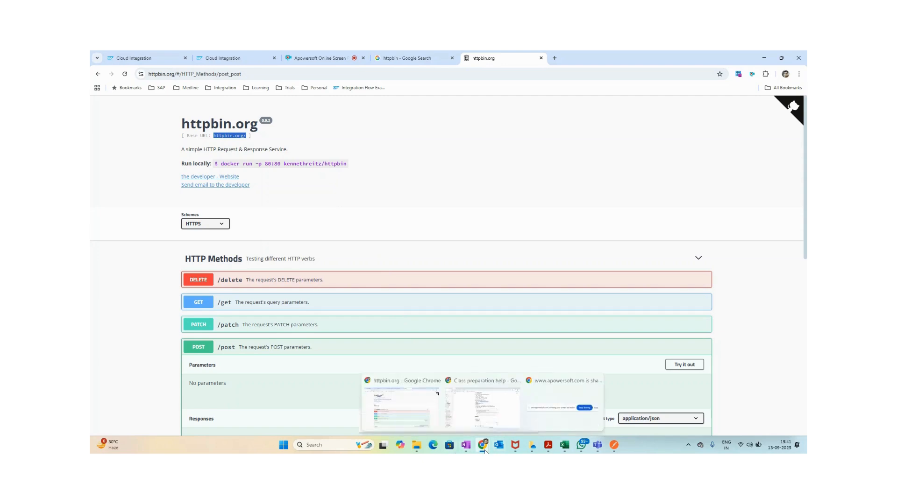
click(403, 408)
click(133, 59)
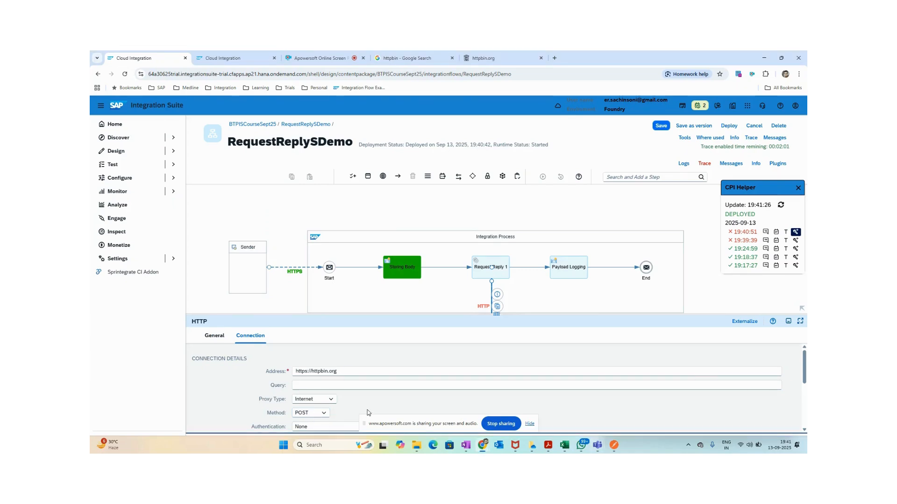
key(alt+Tab)
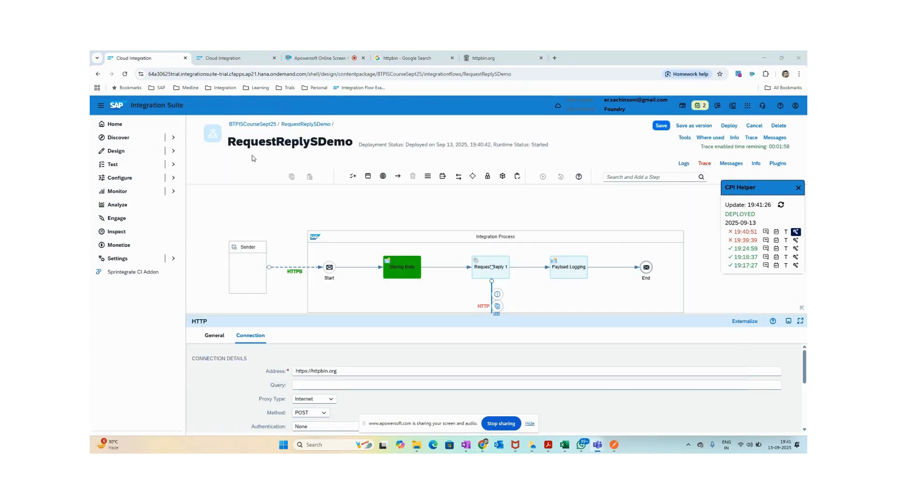
click(484, 58)
scroll(327, 271, down, 6)
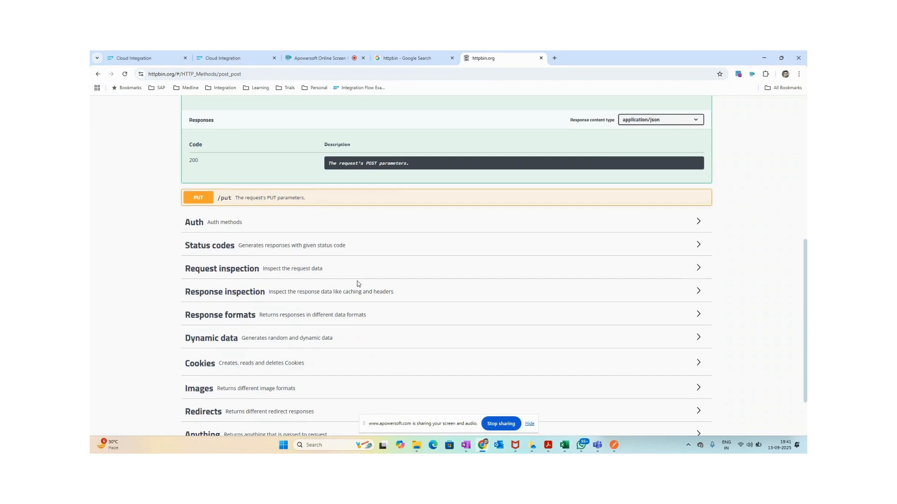
scroll(357, 282, up, 7)
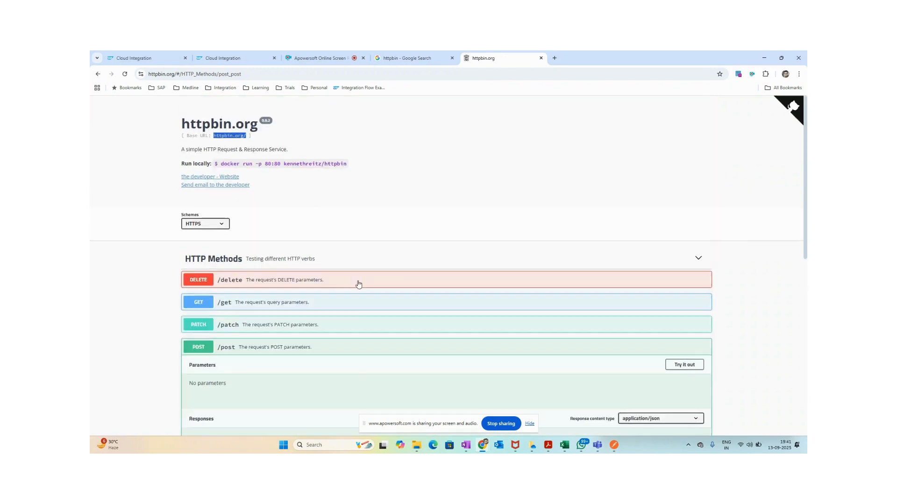
Step: Look for httpbin endpoint information in the Google results and the postmanlabs/httpbin GitHub repository, and extend the search query to "httpbin org"
click(404, 63)
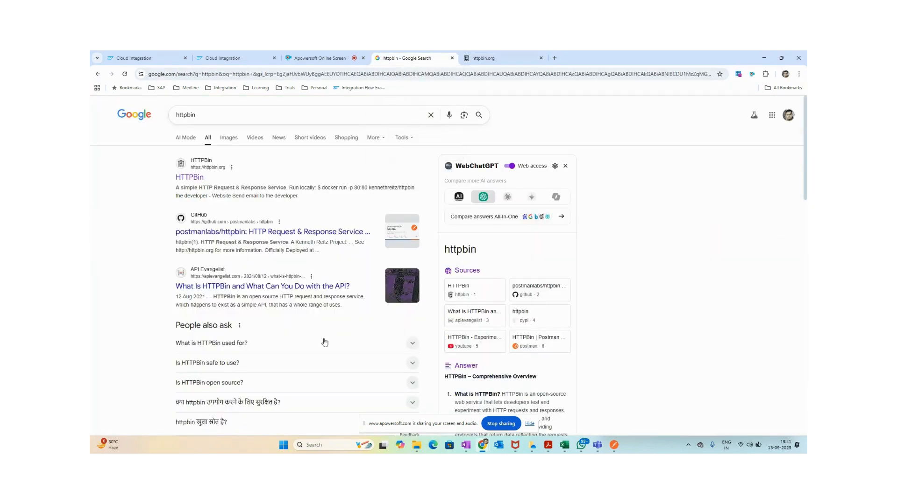
click(288, 234)
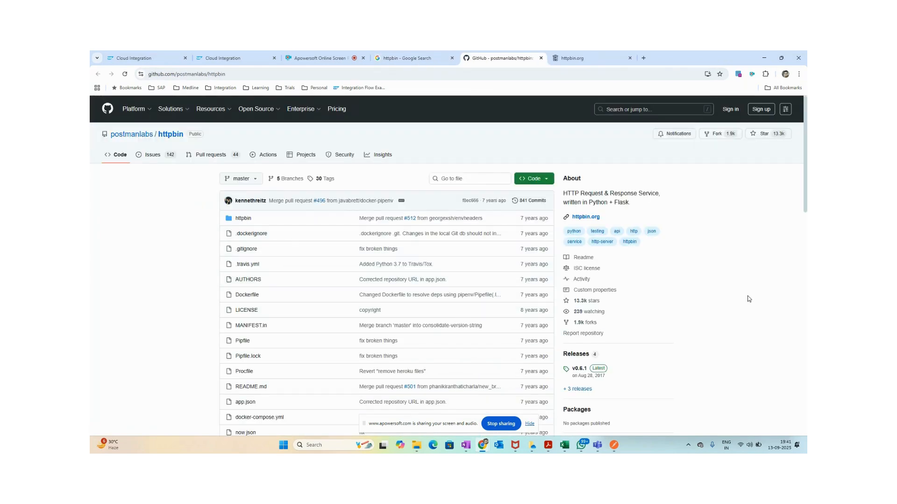
scroll(673, 341, down, 6)
scroll(673, 341, up, 6)
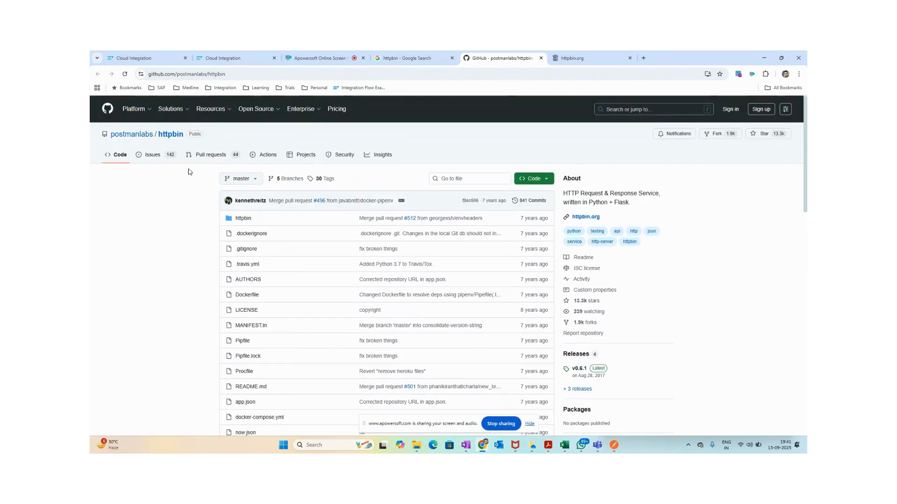
click(406, 58)
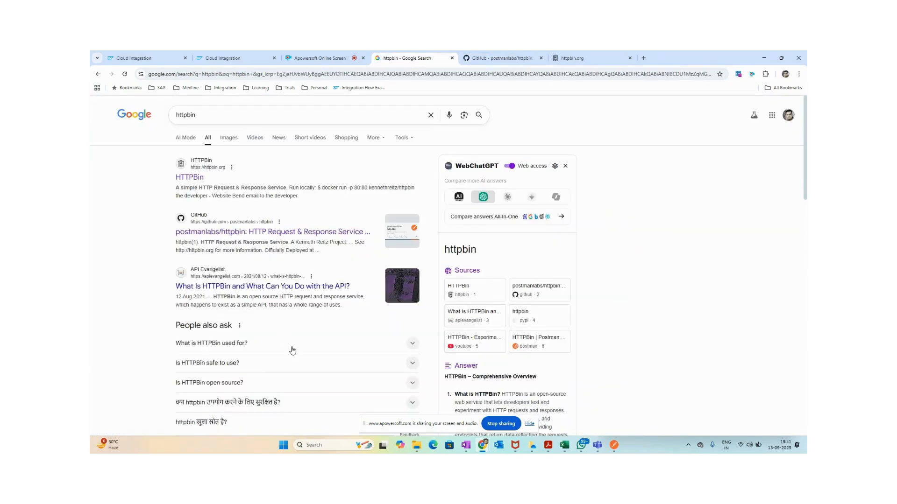
scroll(292, 350, down, 5)
scroll(292, 351, up, 5)
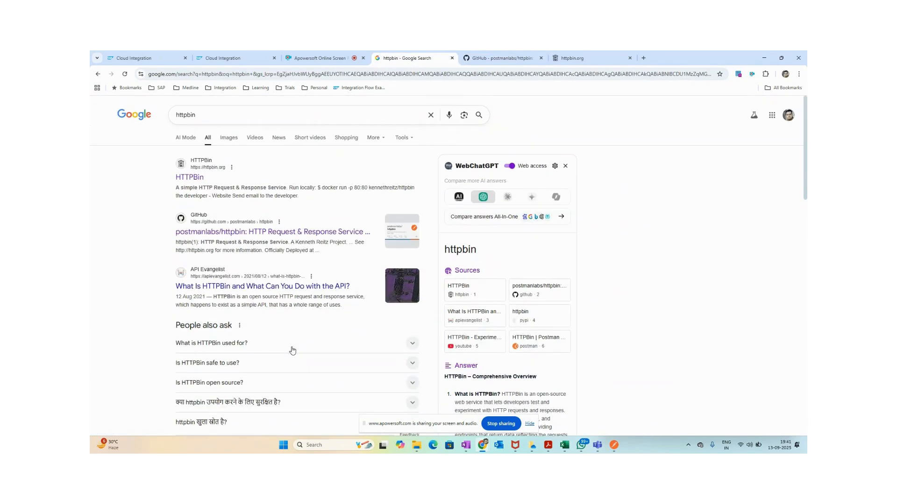
click(213, 117)
text(org)
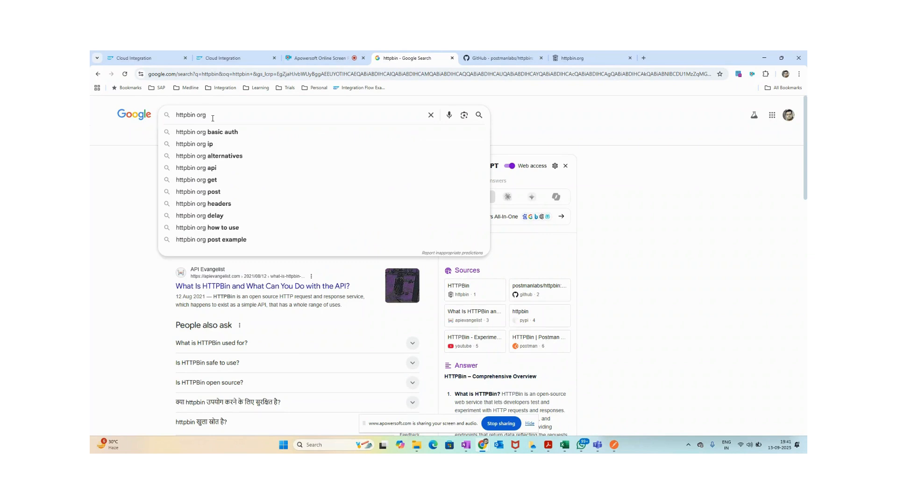
Step: Duplicate the RequestReplySDemo browser tab, open the Day 3 Content Modifier Body Replaced flow there, and inspect the address of its HTTP receiver connection
click(148, 59)
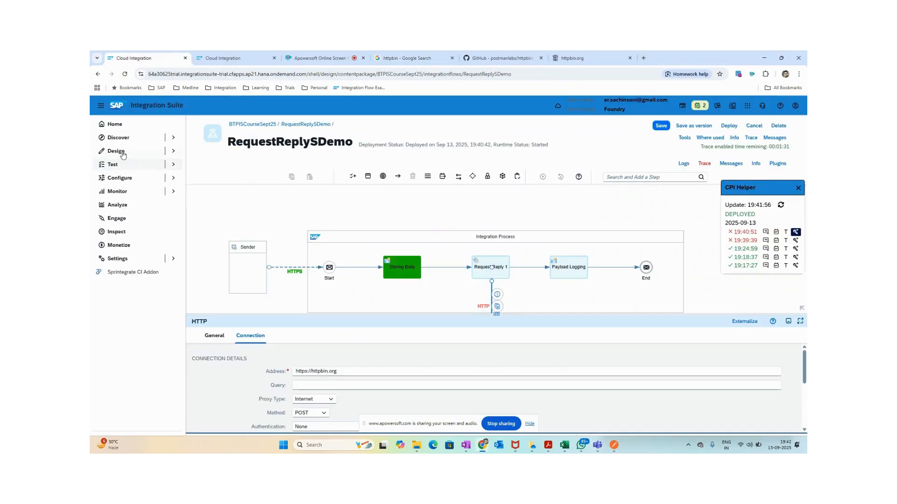
right_click(156, 60)
click(192, 127)
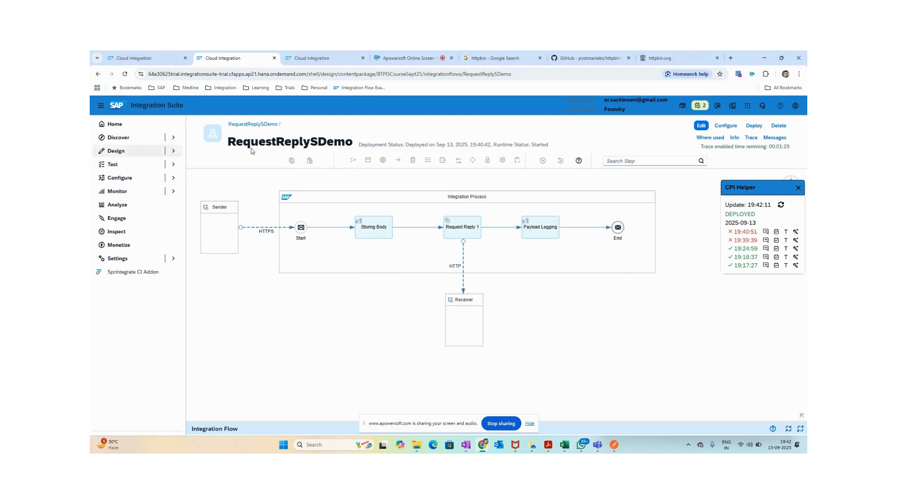
click(248, 125)
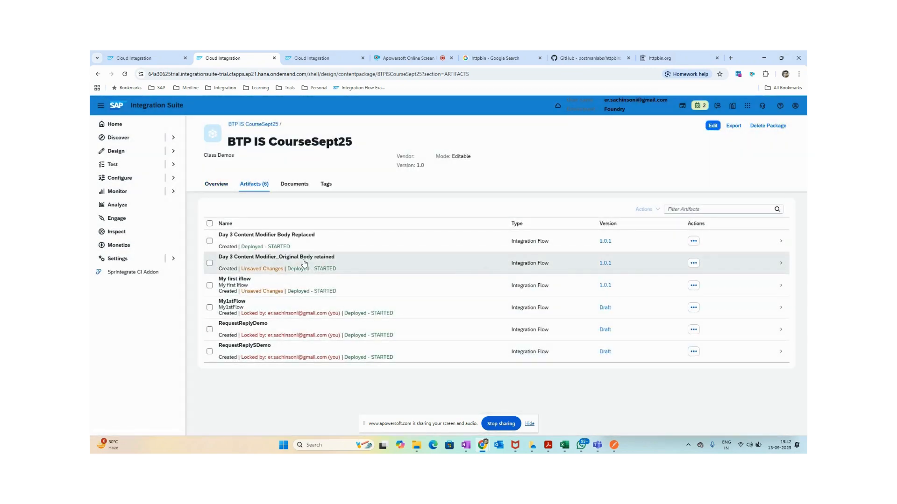
click(332, 273)
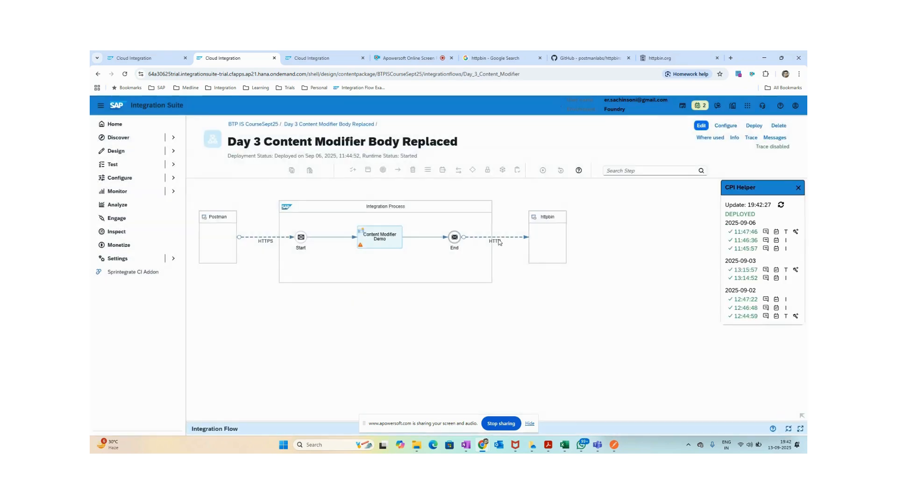
click(498, 239)
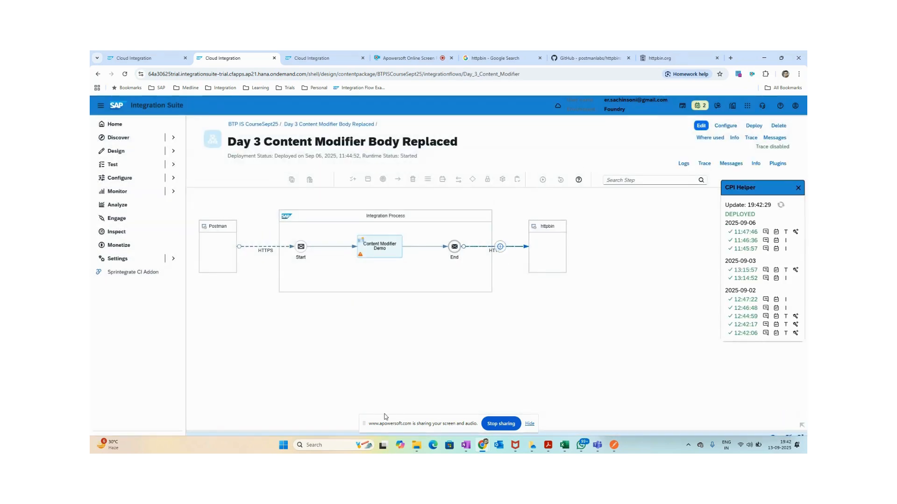
click(251, 308)
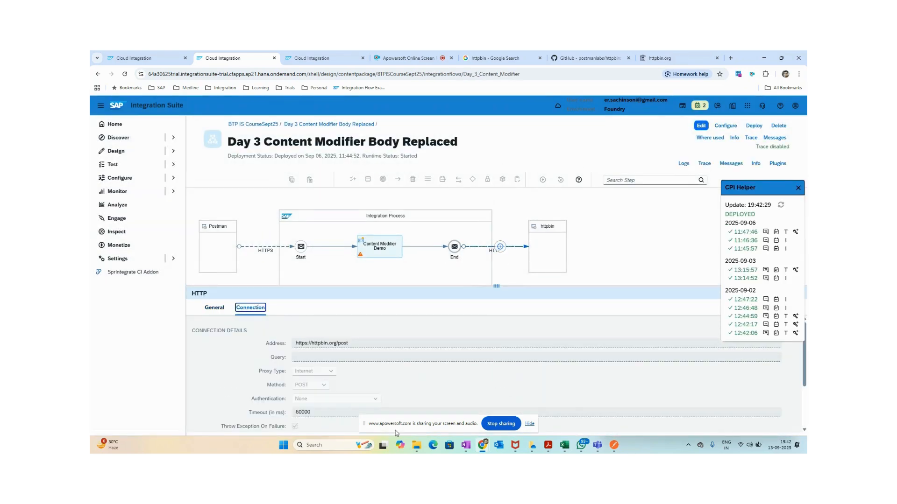
drag(361, 345, 288, 342)
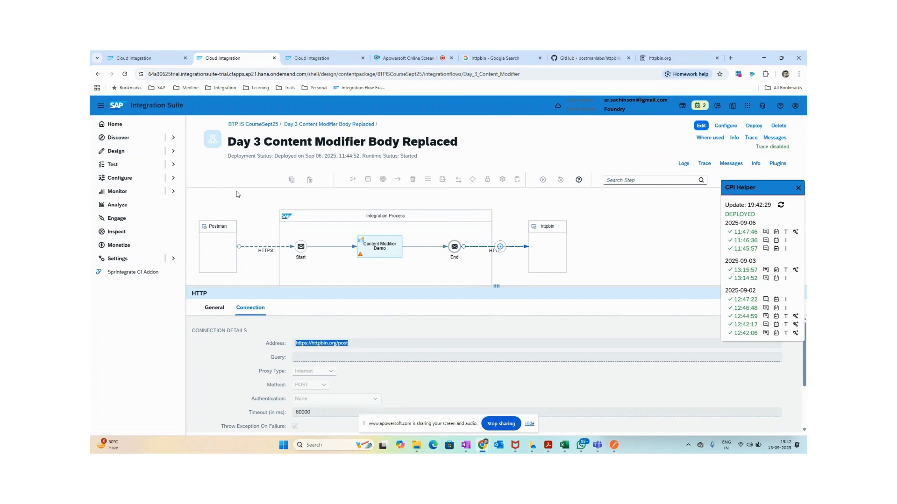
click(143, 59)
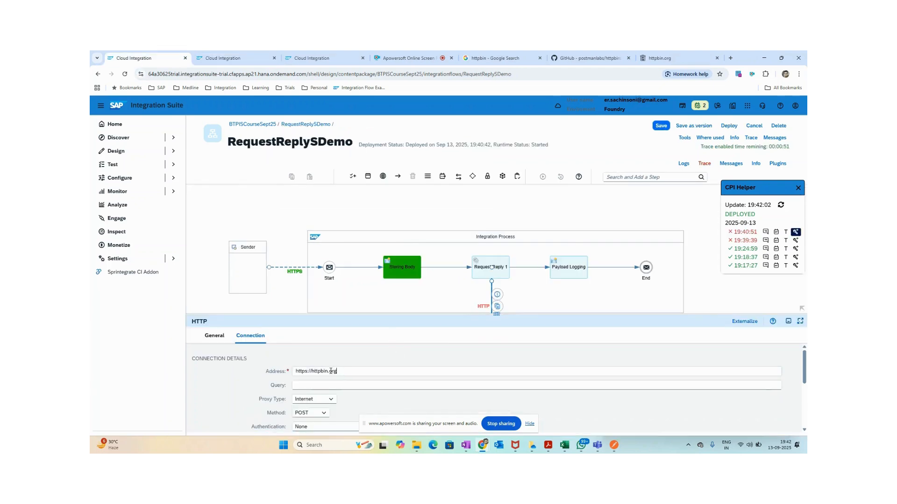
text(/post)
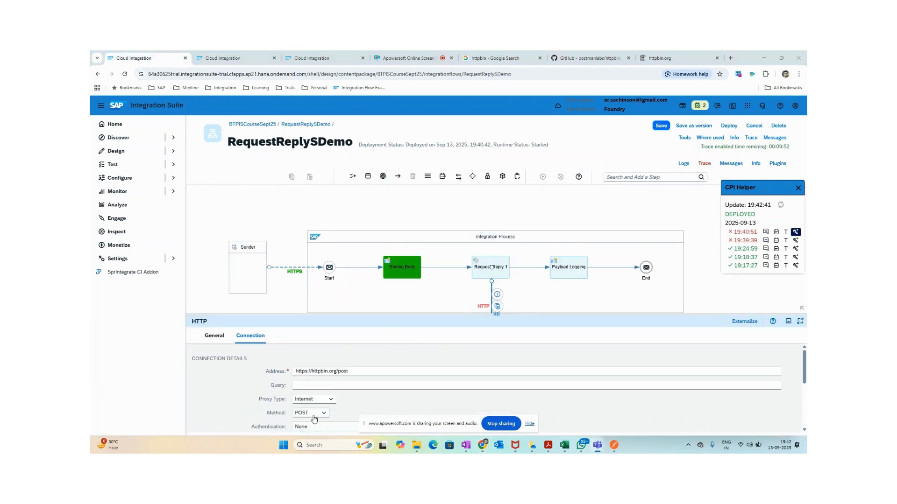
click(212, 62)
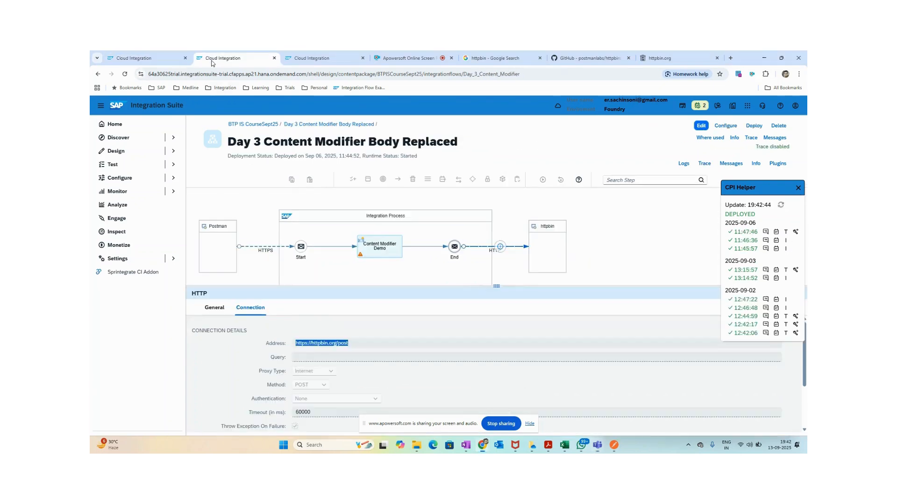
click(163, 60)
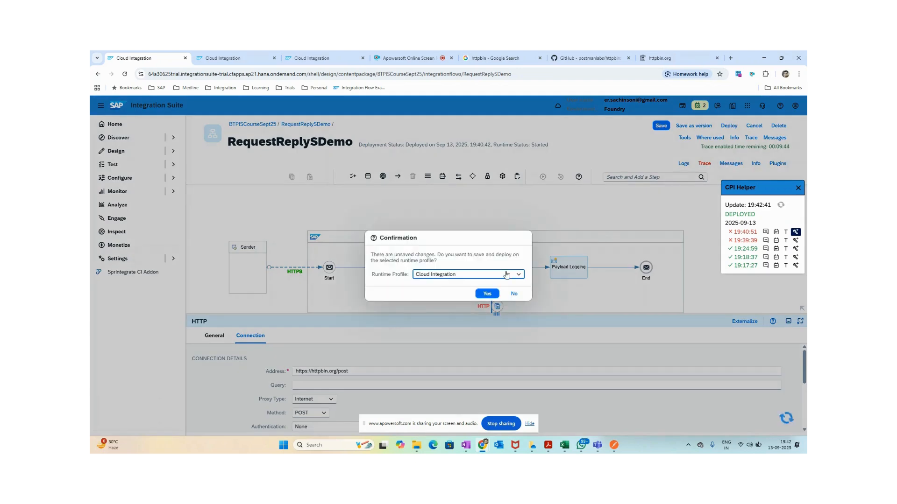
click(490, 293)
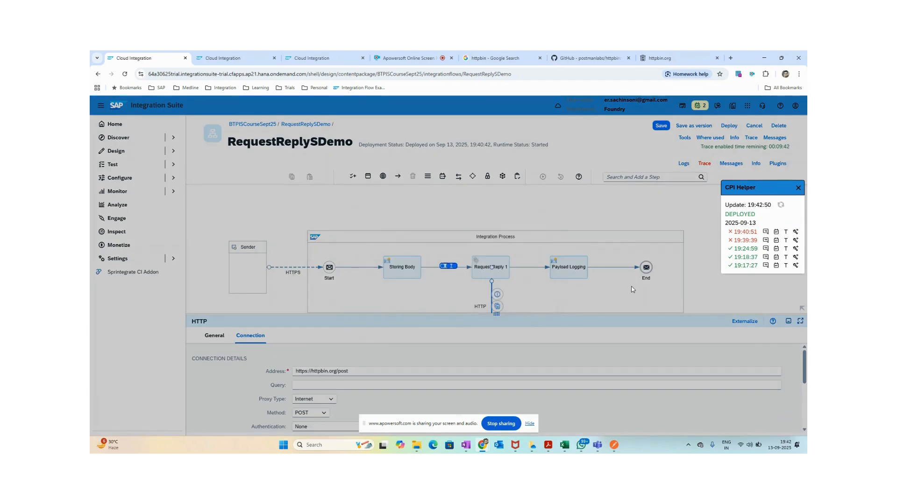
click(493, 283)
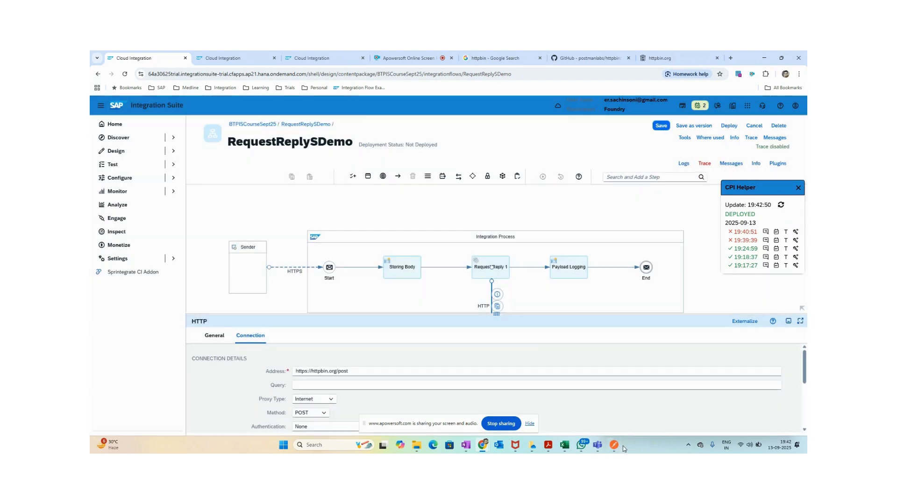
Step: Switch to Postman, resend the "Basic Req Reply- 2" request, and examine the original and new payloads in the response
click(614, 445)
click(764, 112)
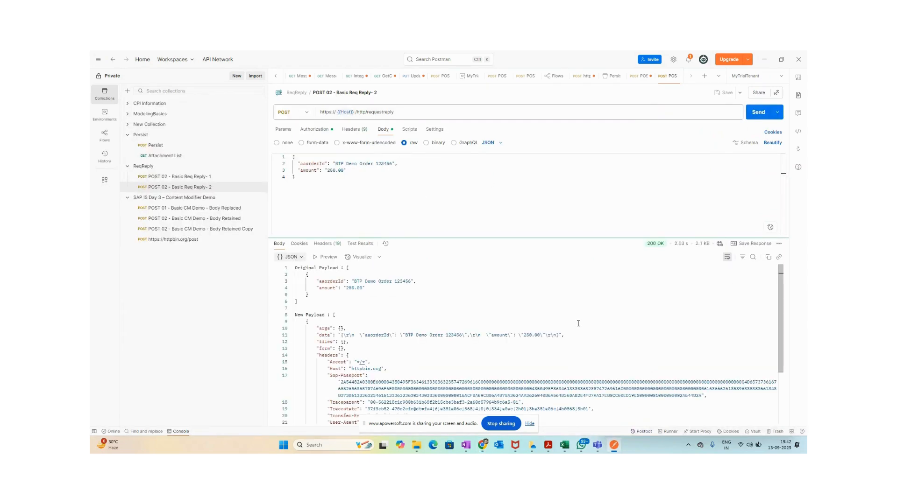
scroll(459, 320, down, 3)
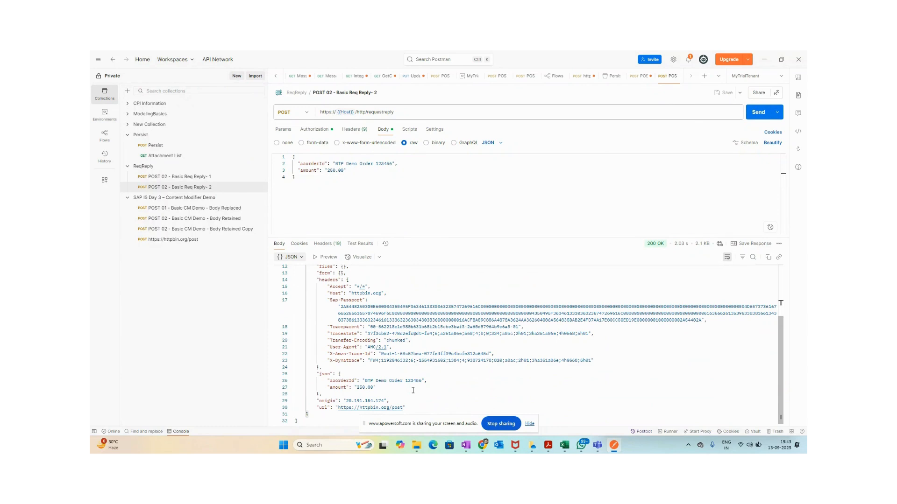
scroll(428, 386, up, 3)
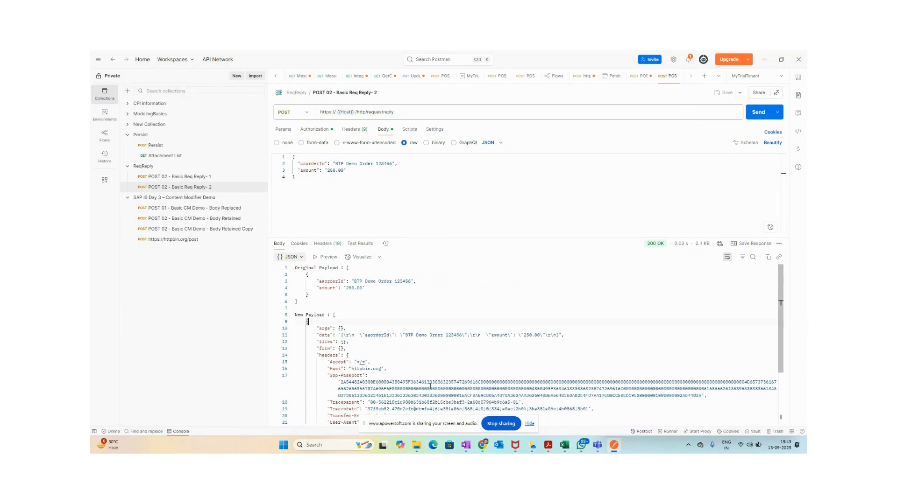
scroll(428, 381, down, 3)
scroll(425, 372, up, 3)
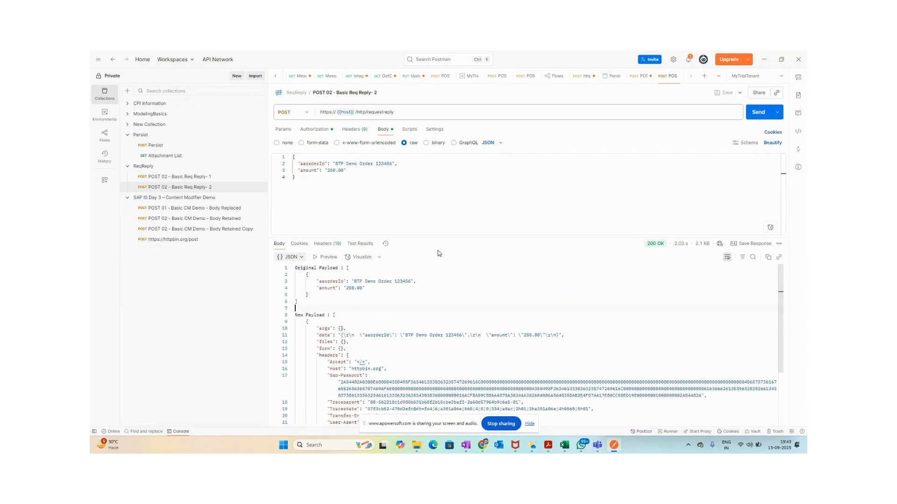
Step: Review RequestReplySDemo's full flow diagram with a smaller properties area, and view the authorization settings of the "Basic Req Reply- 2" request in Postman
key(alt+Tab)
drag(514, 314, 522, 355)
click(590, 345)
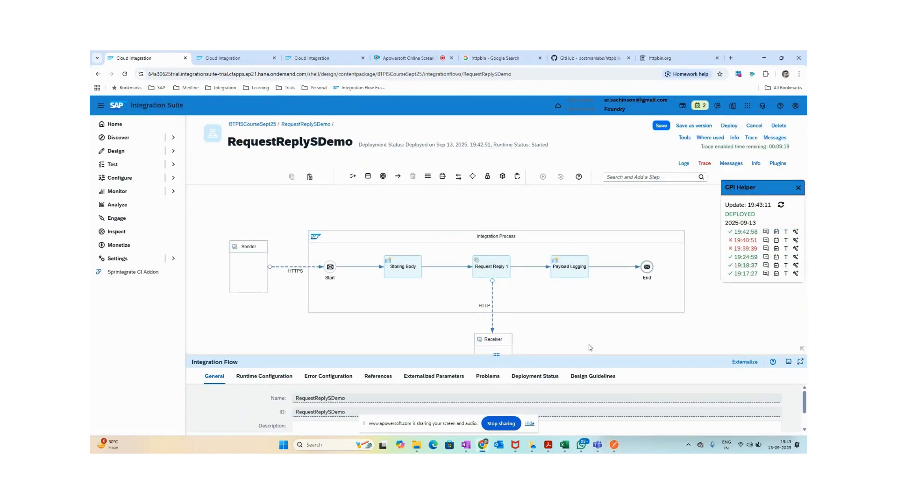
click(612, 449)
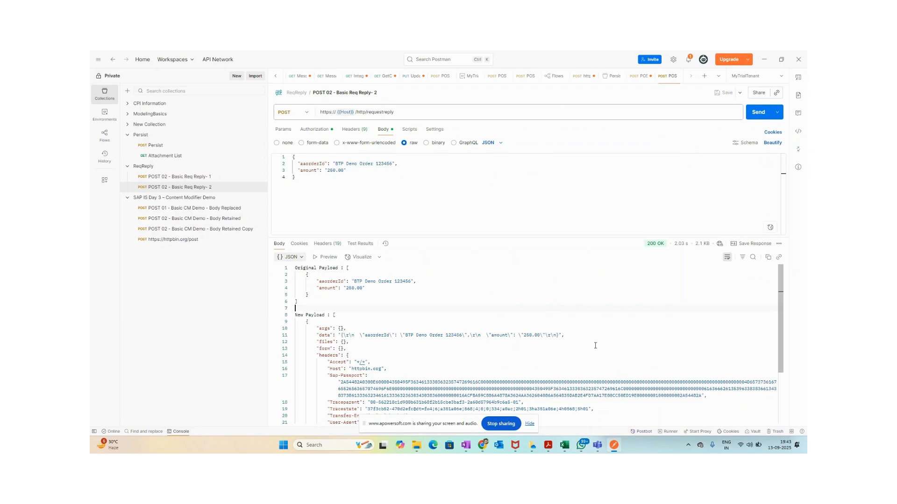
click(321, 135)
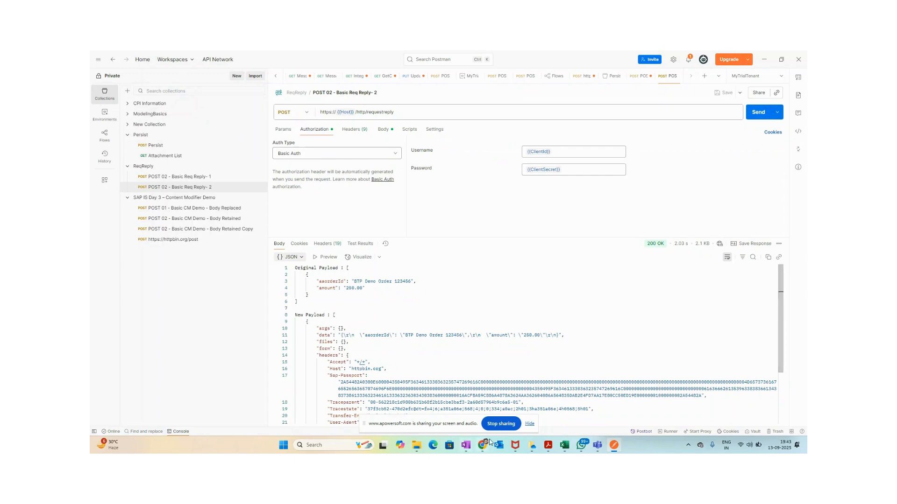
Step: Switch to OneNote and look through the Day 3 - Content Modifier notes in the BTP IS Course section
click(465, 445)
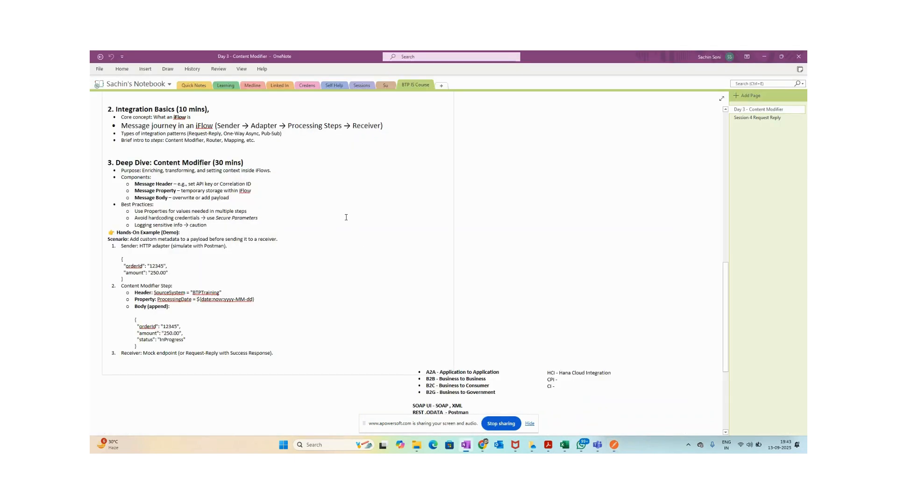
scroll(601, 269, down, 5)
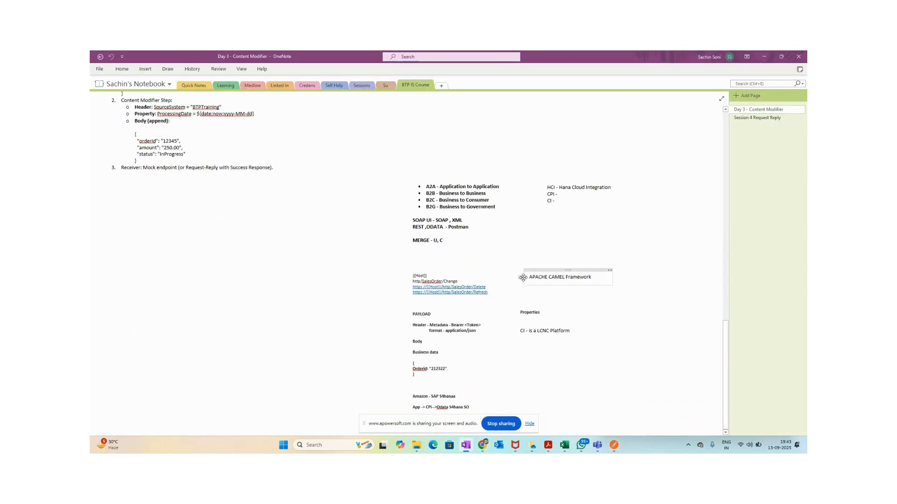
scroll(595, 236, up, 10)
scroll(405, 159, down, 3)
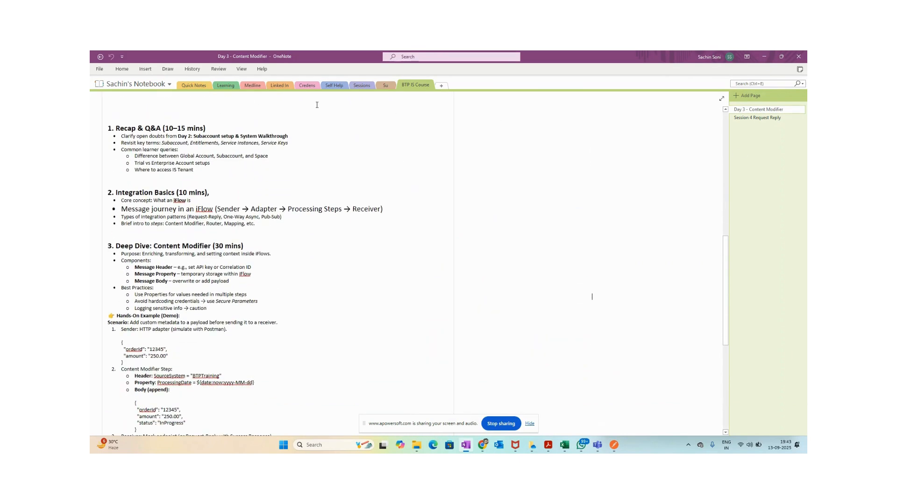
Step: Look through the remaining Day 3 - Content Modifier notes down to the payload and header notes
click(306, 85)
click(420, 86)
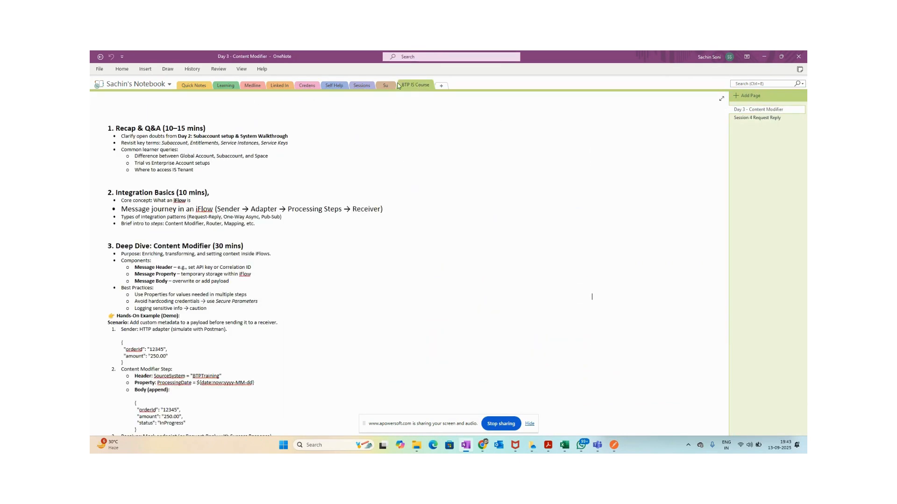
scroll(596, 231, down, 10)
scroll(596, 231, down, 2)
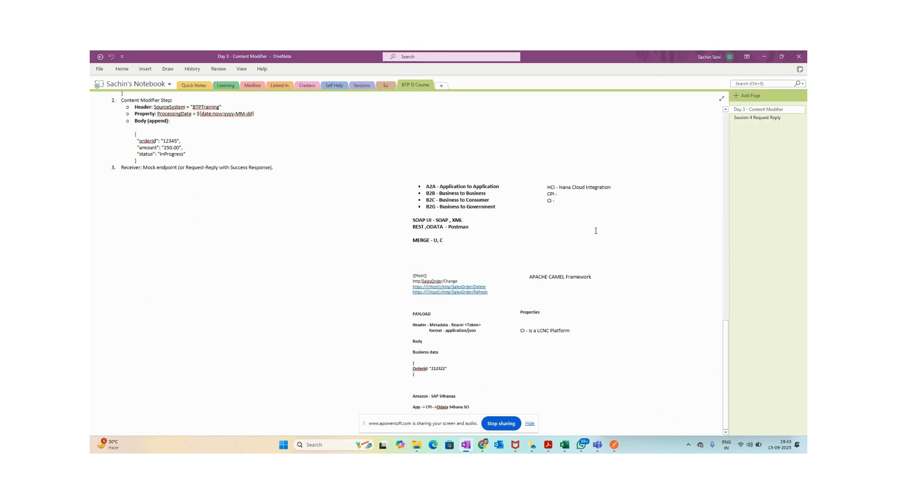
Step: Switch to Chrome and open the BTP Cockpit trial global account from the bookmarks in place of the httpbin GitHub page
key(alt+Tab)
key(alt+Tab)
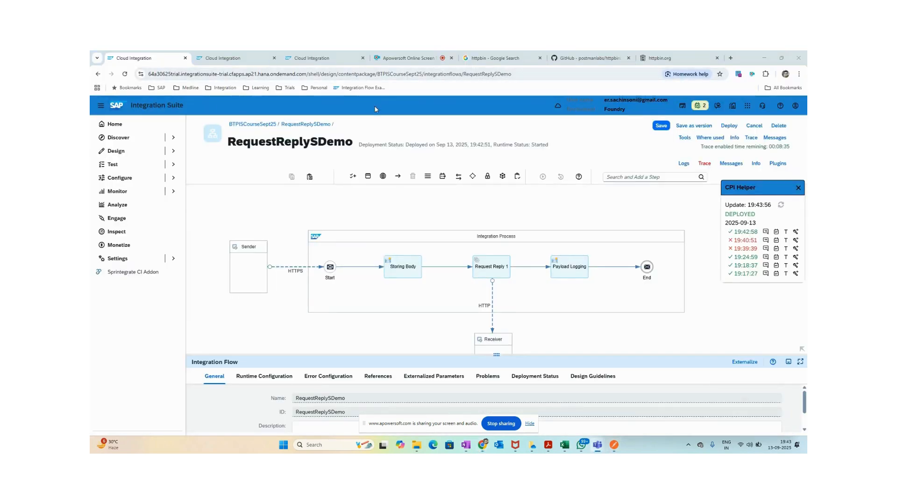
click(589, 59)
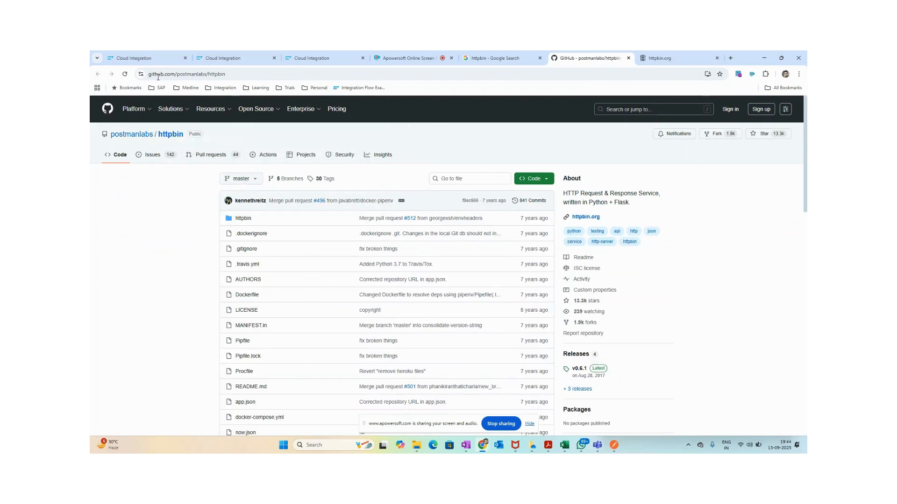
click(229, 92)
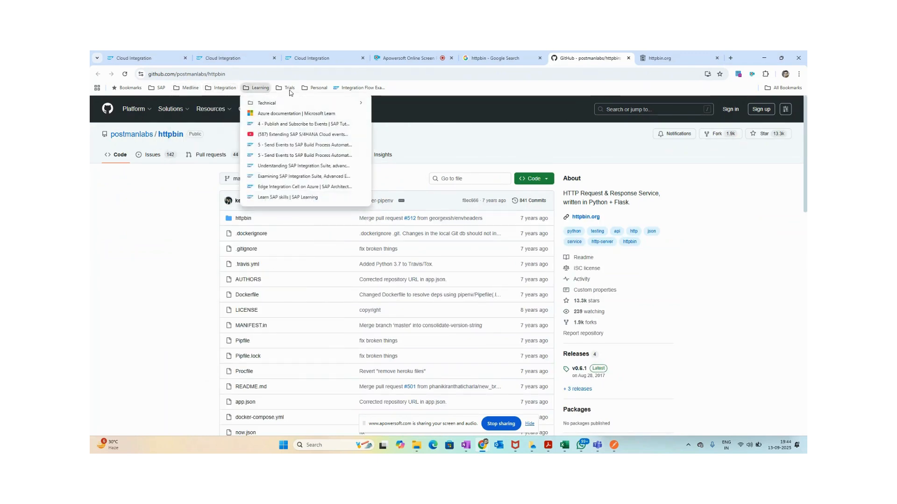
mouse_move(290, 92)
click(321, 187)
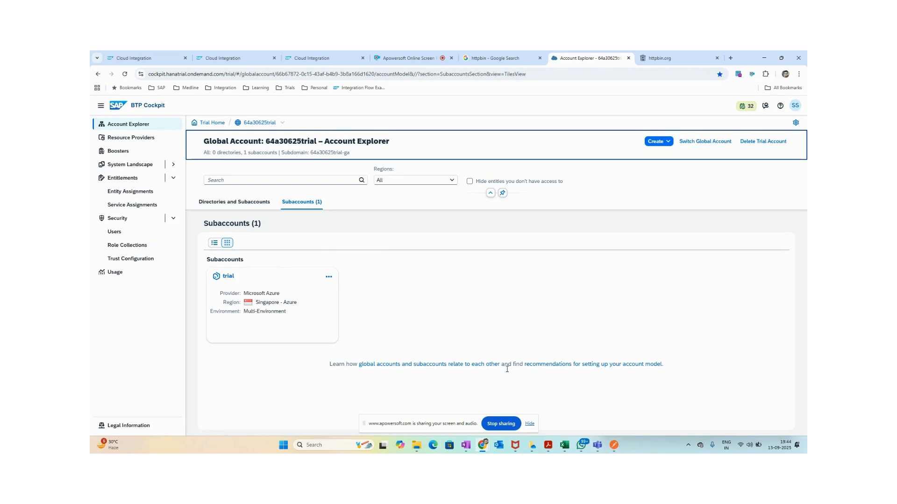
Step: On OneNote's Session 4 Request Reply page, add the lines "Basic - Client ID and Sec / User and Passw", "Certificates -" and "Oauth" below the receiver notes
click(466, 445)
scroll(501, 280, up, 15)
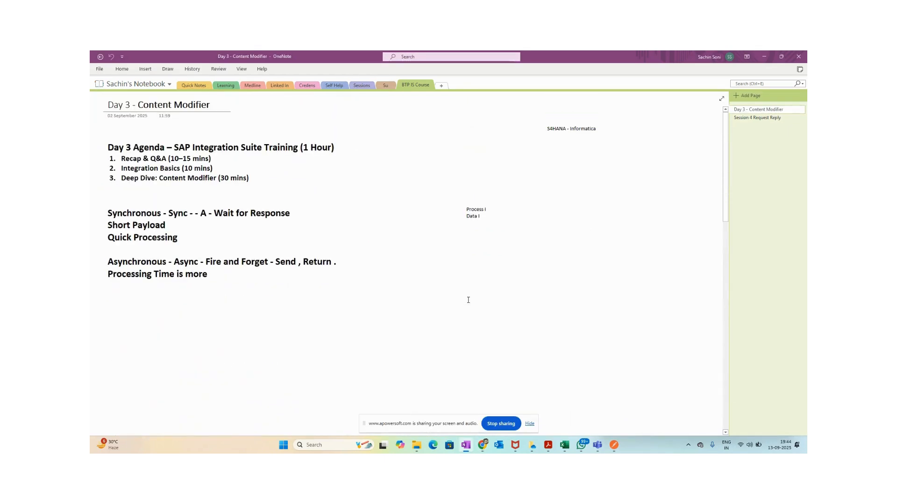
click(756, 118)
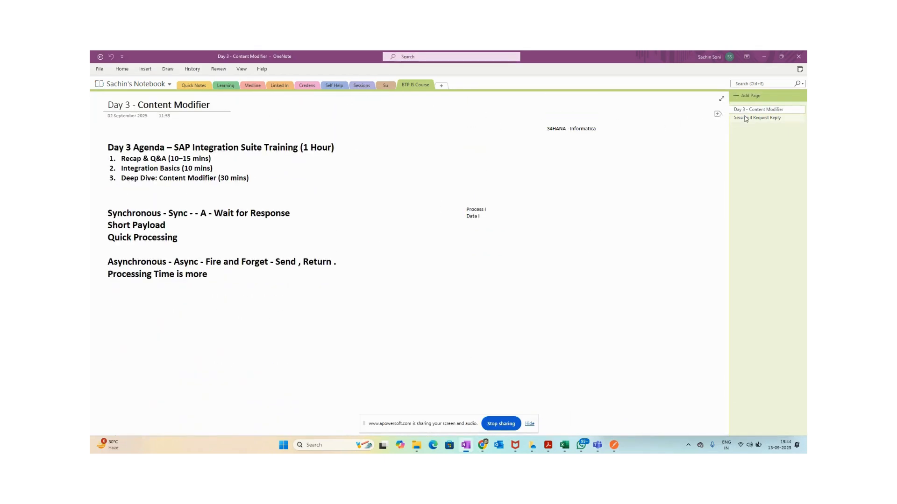
click(111, 271)
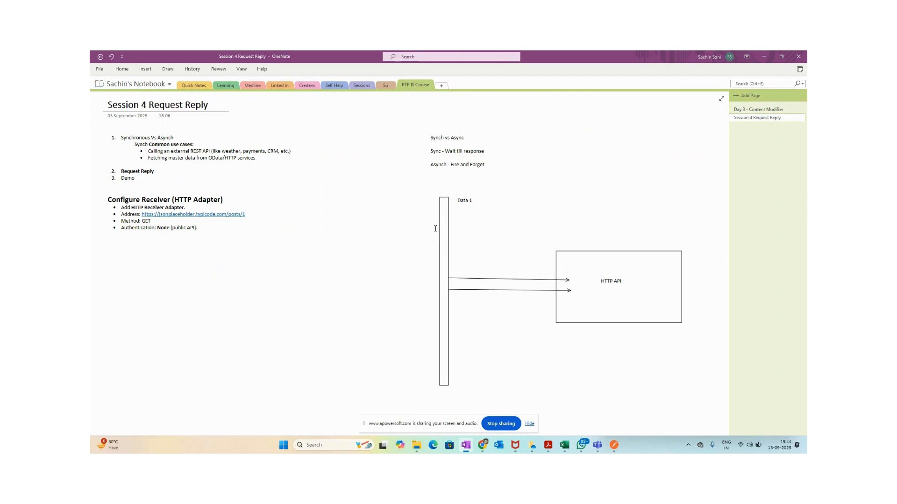
text(Basic - Client ID and Sec)
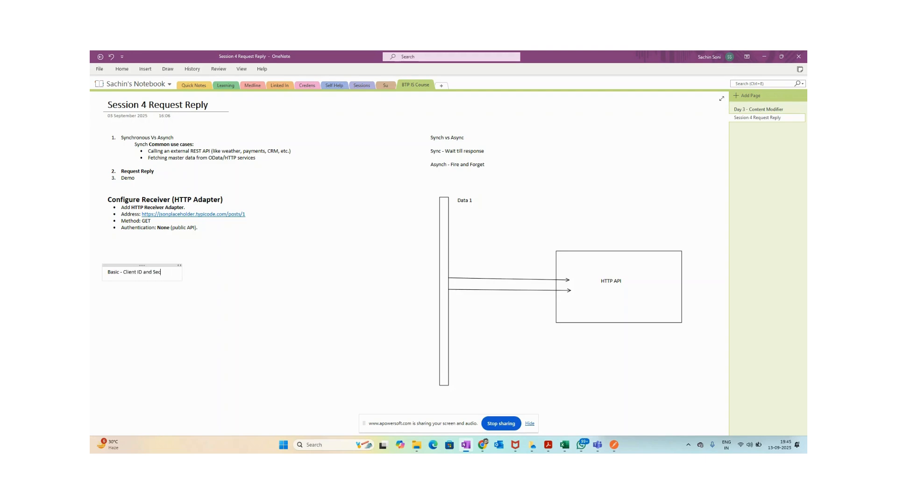
text( / User and Passw Certificates -)
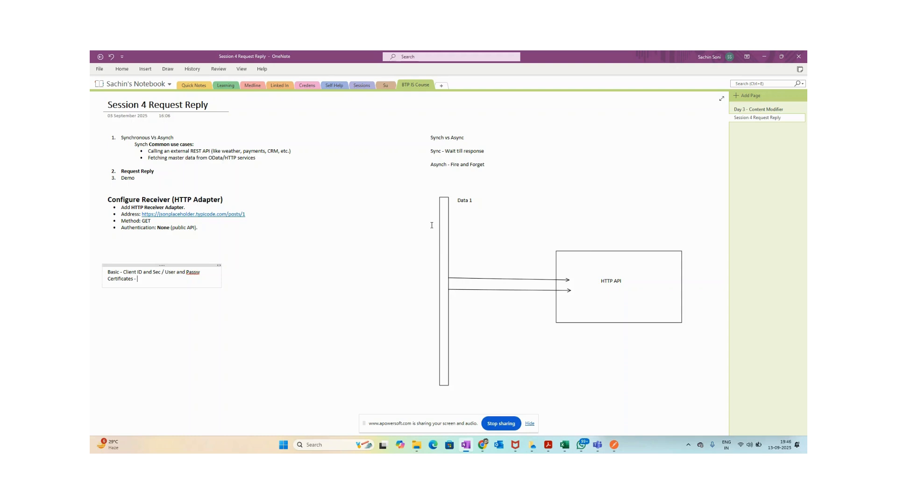
key(Return)
text(Oauth)
Step: Switch back to BTP Cockpit, look over the trial subaccount's overview, and open its Instances and Subscriptions
key(alt+Tab)
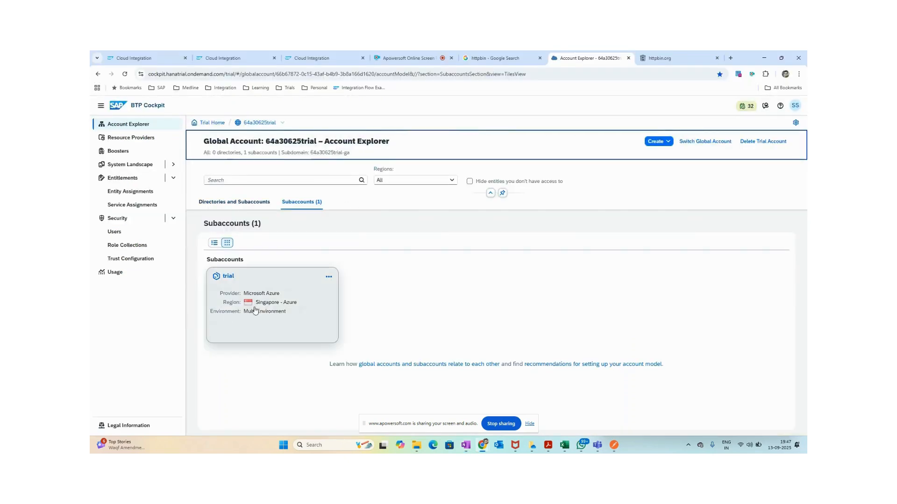
click(269, 282)
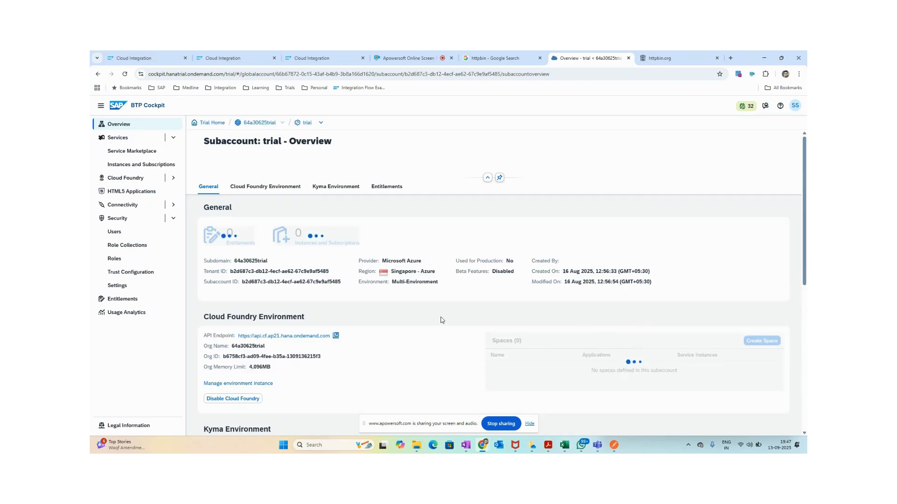
scroll(440, 320, down, 5)
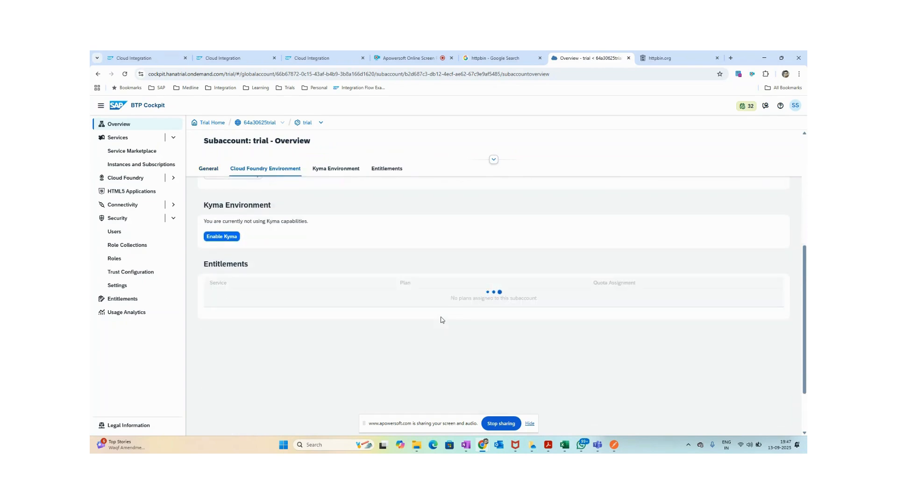
scroll(441, 320, down, 6)
scroll(440, 320, up, 10)
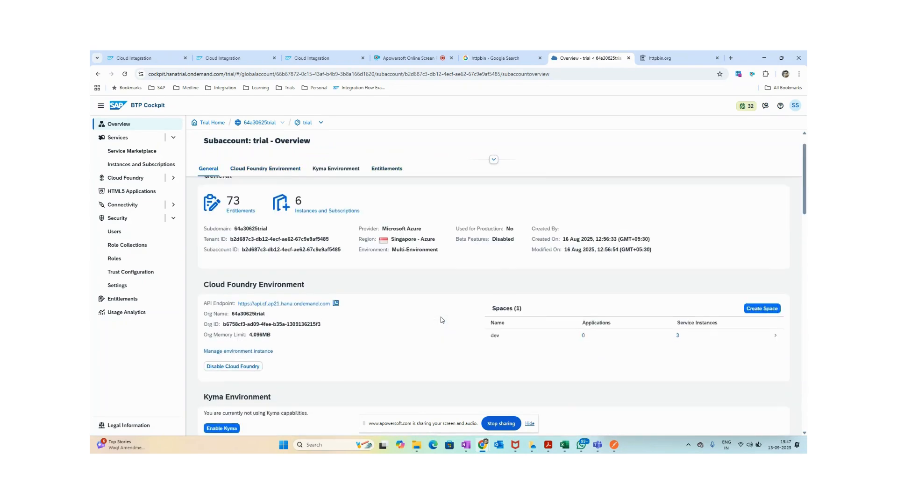
click(145, 164)
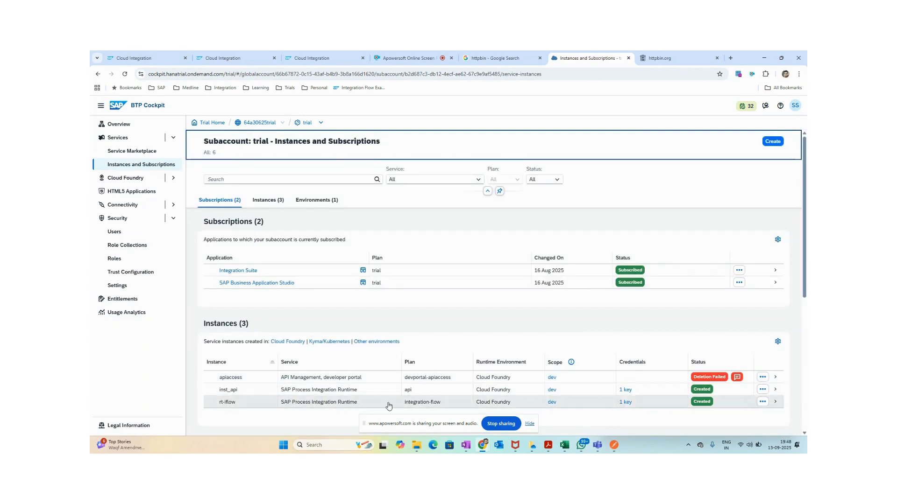
Step: Copy the rt-iflow instance's credentials JSON, including its client secret, into a new OneNote page titled "CPI Credens"
click(626, 403)
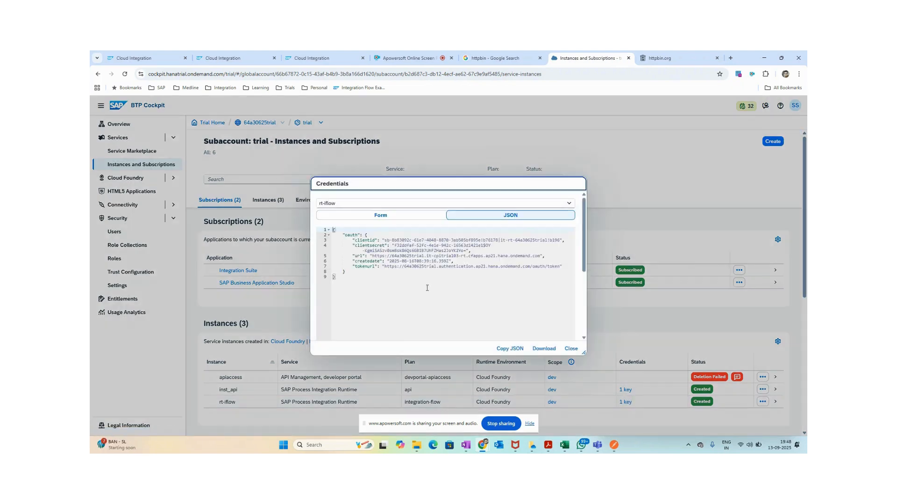
click(510, 349)
click(466, 444)
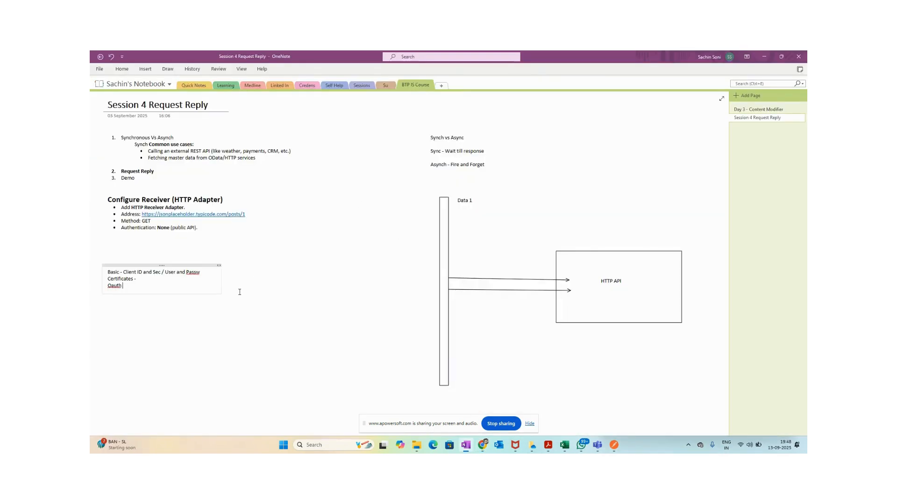
click(750, 96)
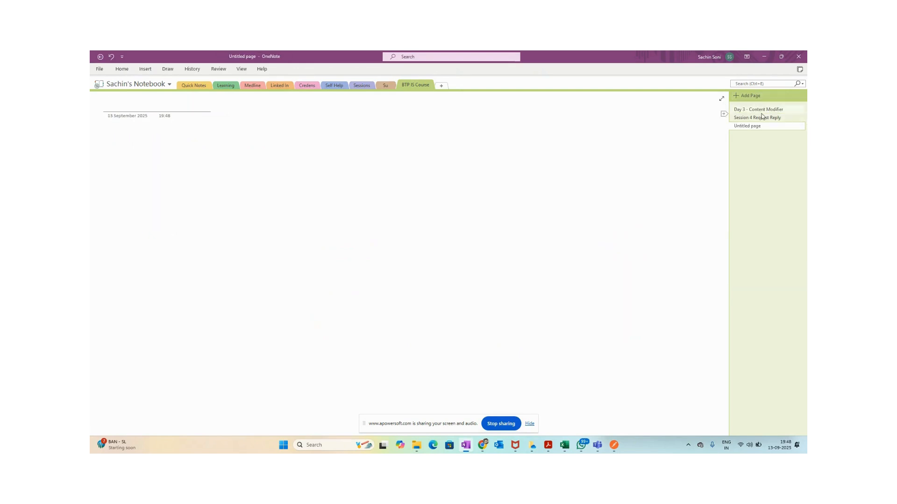
text(CPI)
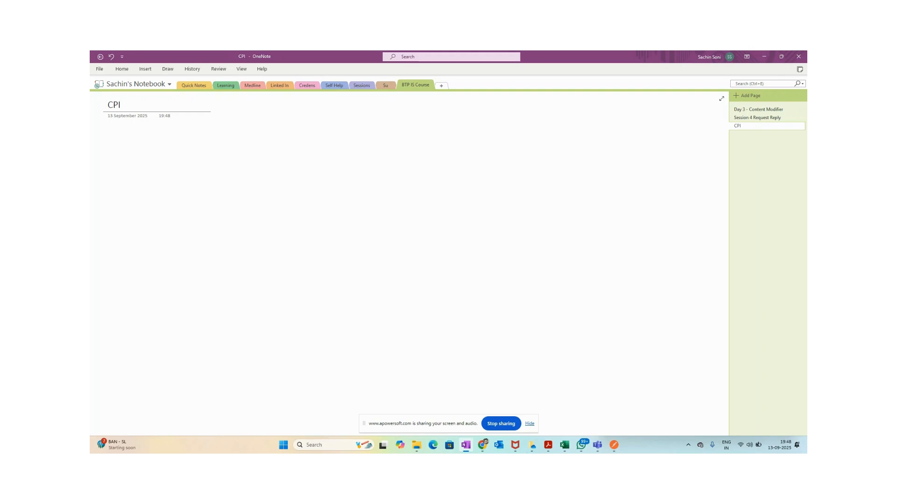
text( Credens)
click(110, 140)
key(ctrl+v)
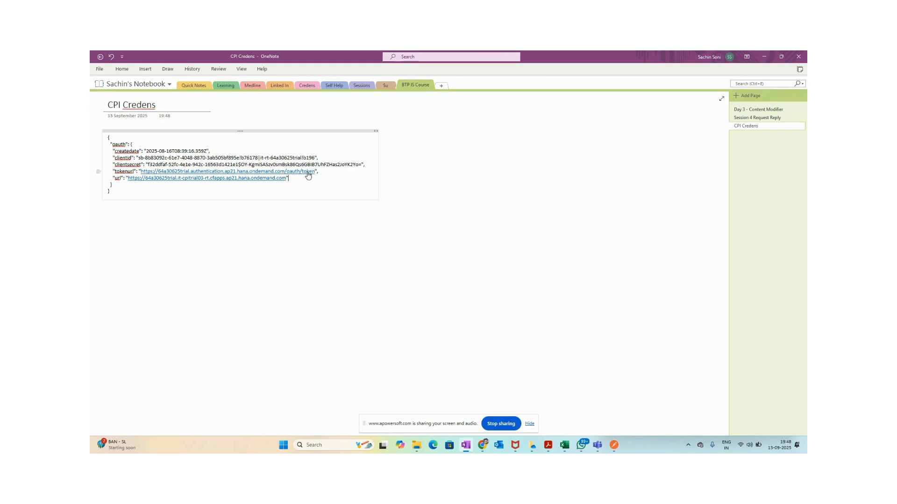
Step: Copy the tokenurl link from the notes, and change the "Basic Req Reply- 2" request's authorization type to OAuth 2.0 in Postman
right_click(307, 174)
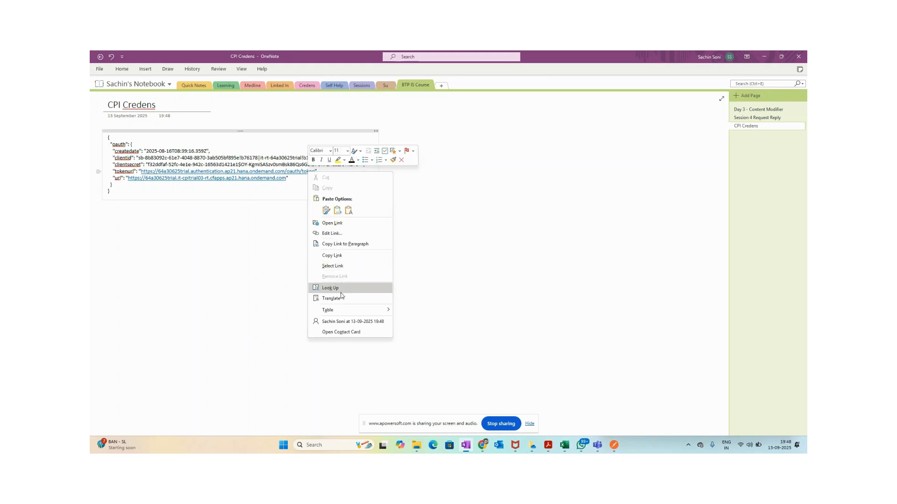
click(340, 259)
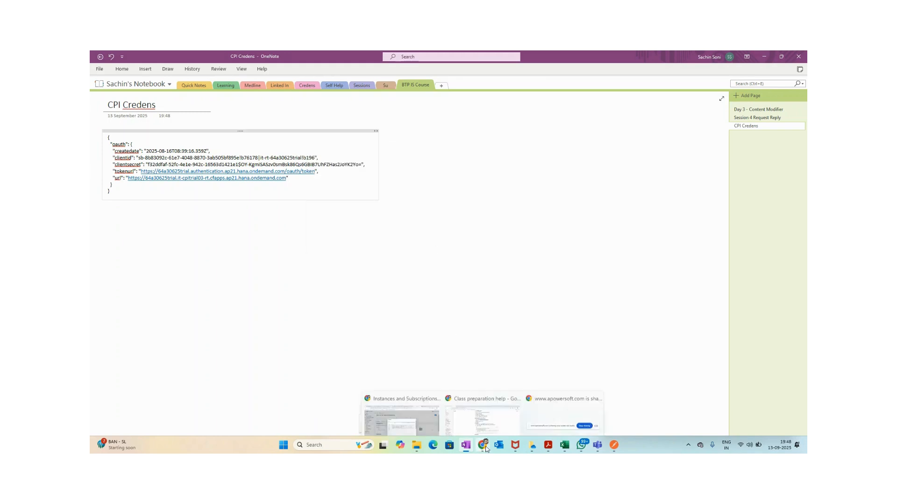
click(614, 446)
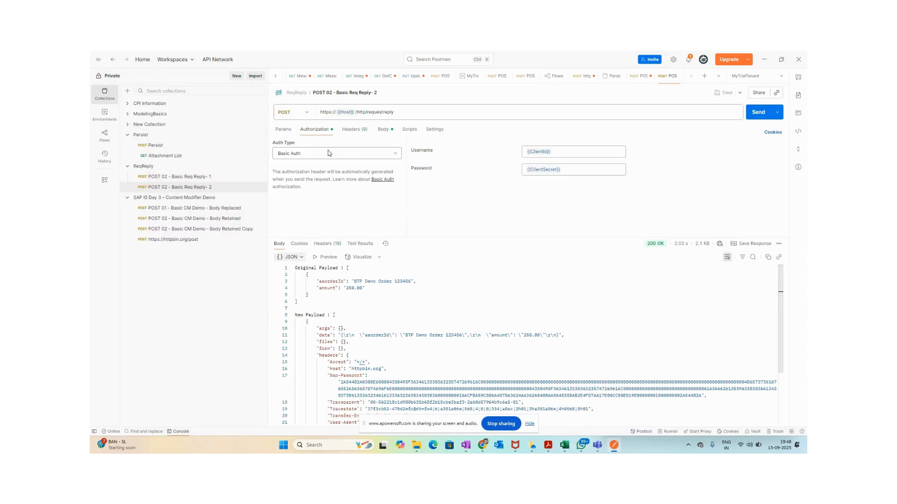
click(317, 154)
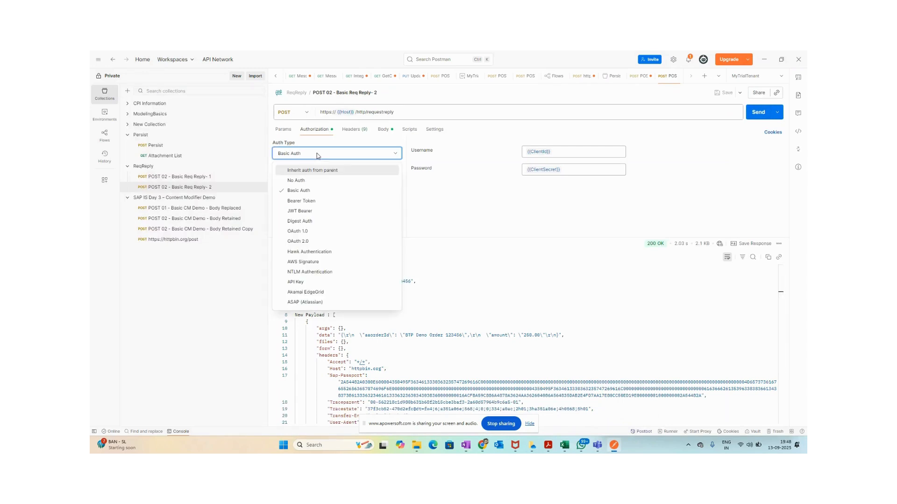
click(309, 242)
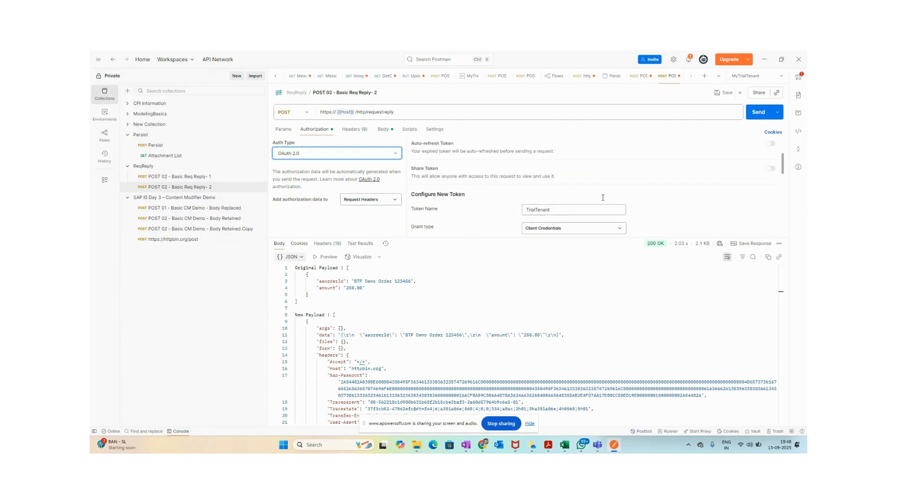
scroll(601, 200, down, 3)
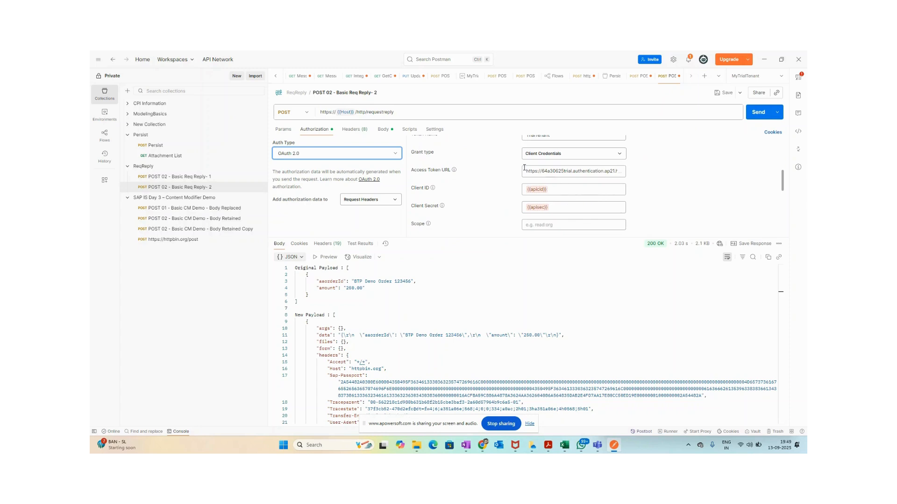
Step: Examine the full Access Token URL and compare it with the value of the request's Host variable
click(558, 172)
drag(603, 176, 505, 169)
key(ctrl+c)
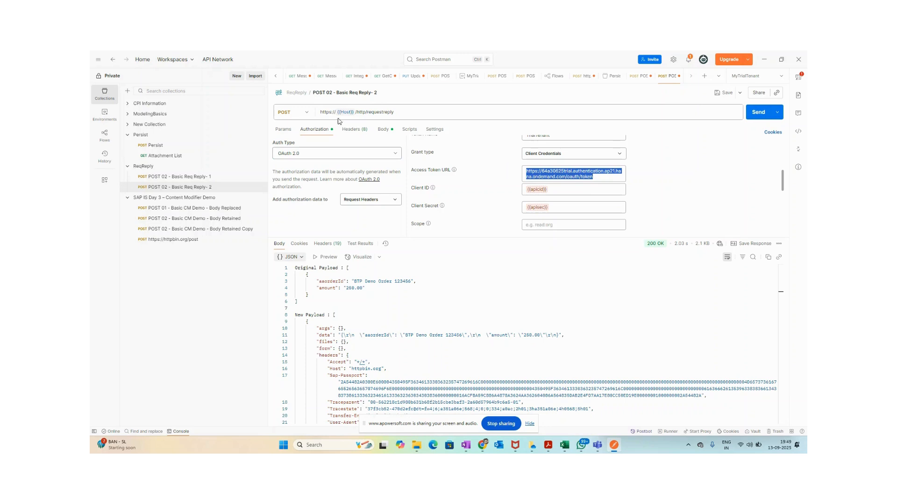
mouse_move(340, 112)
click(604, 178)
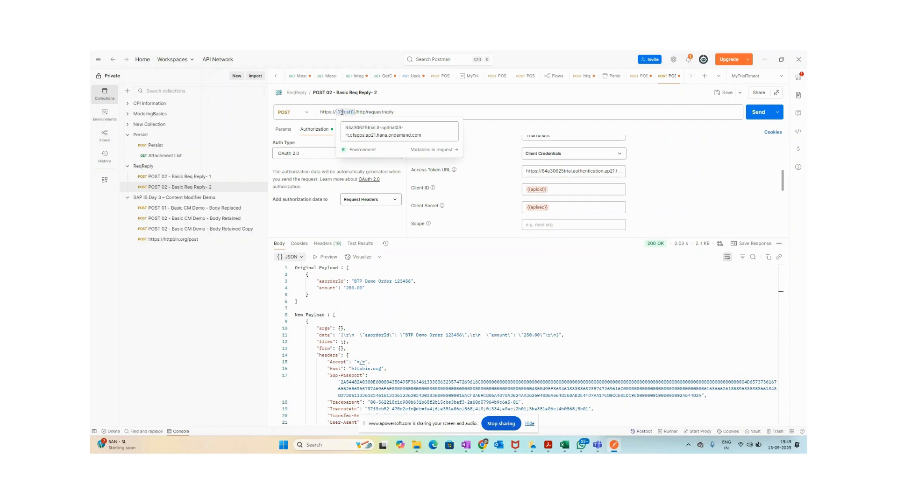
click(572, 171)
click(655, 177)
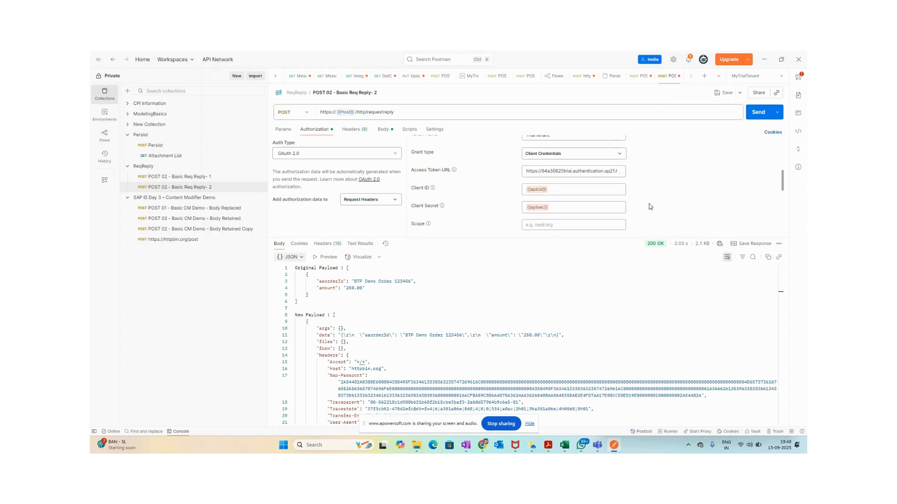
Step: Set the OAuth 2.0 Client ID to the {{ClientId}} variable and the Client Secret to the {{ClientSecret}} variable
drag(554, 189, 511, 189)
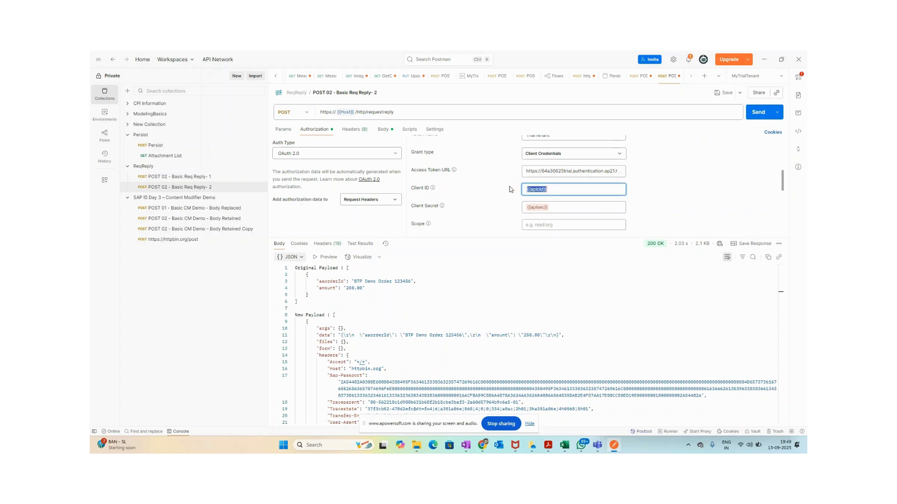
text({{)
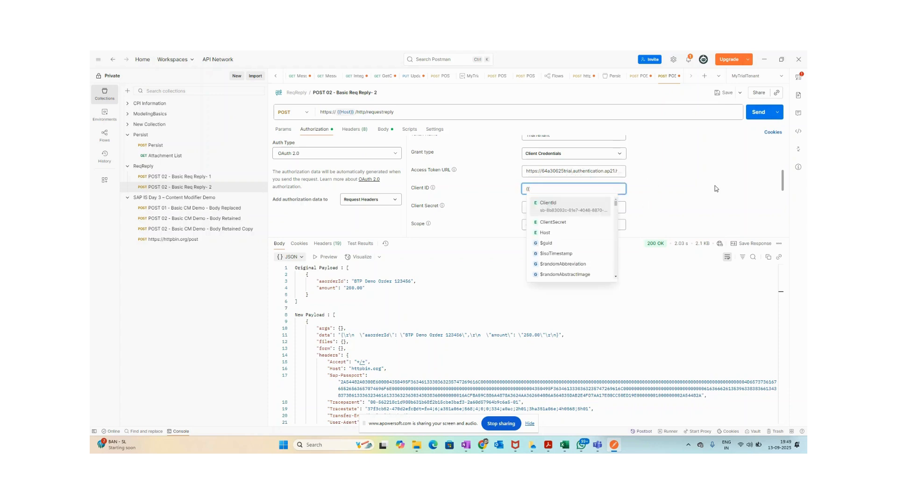
click(565, 206)
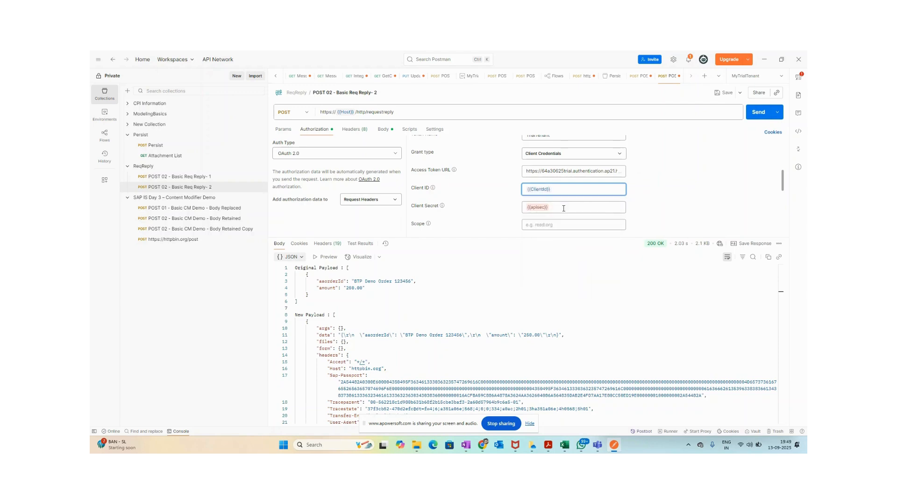
drag(563, 209, 523, 209)
text({{)
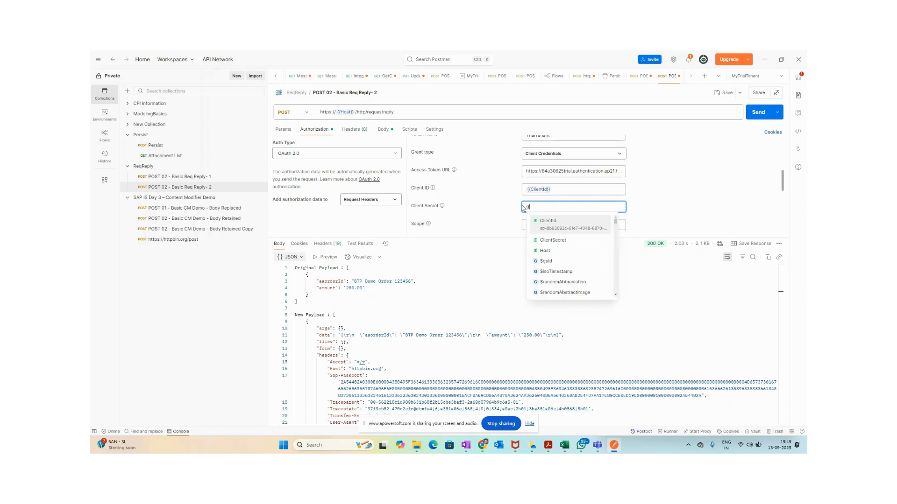
click(556, 240)
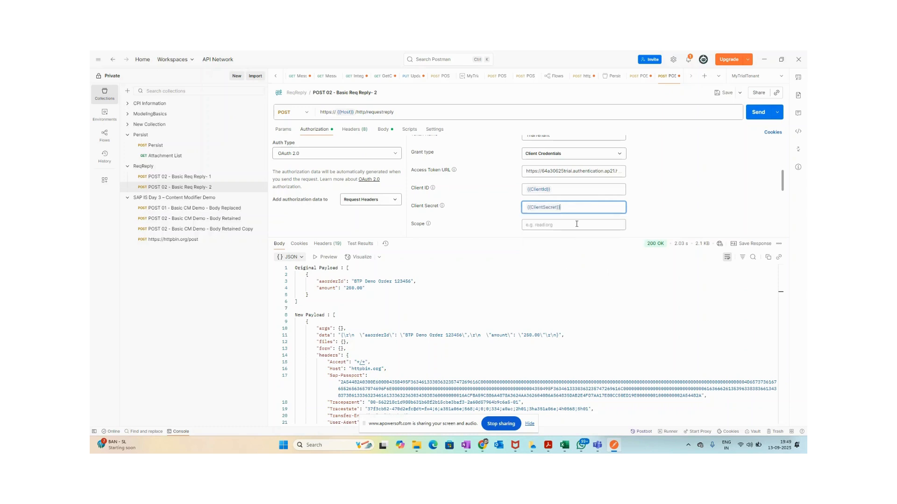
Step: Save the "Basic Req Reply- 2" request and enlarge its authorization area to show the full token configuration
click(724, 93)
scroll(649, 226, up, 5)
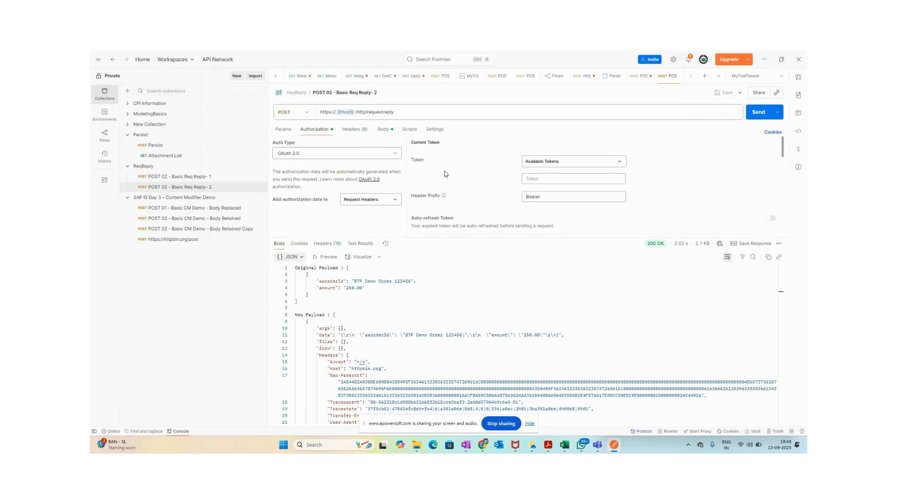
drag(506, 238, 506, 363)
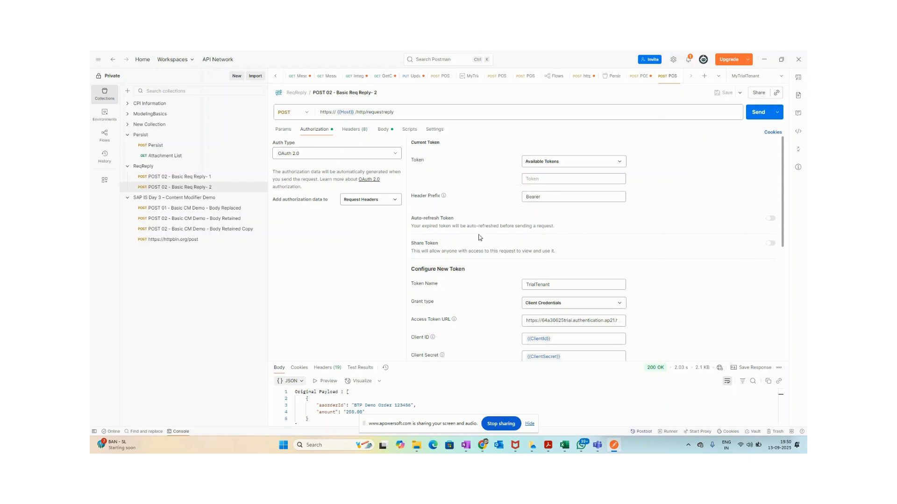
scroll(490, 236, down, 1)
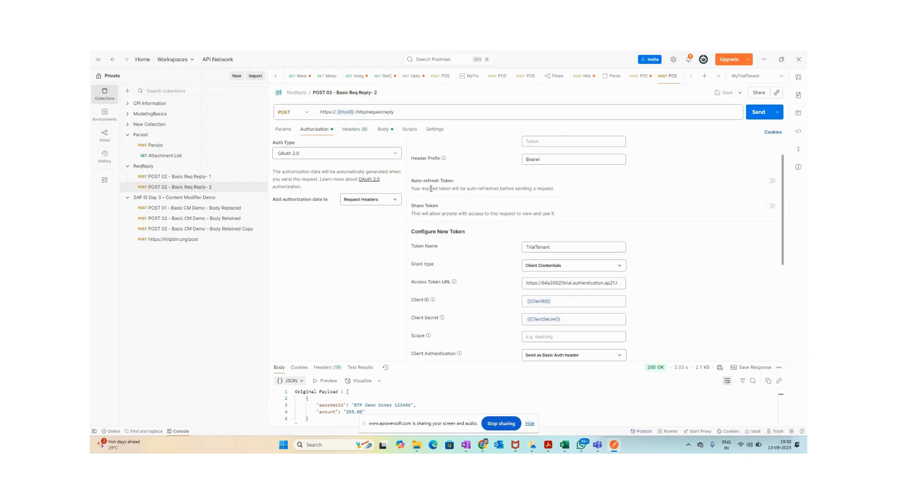
scroll(578, 214, down, 2)
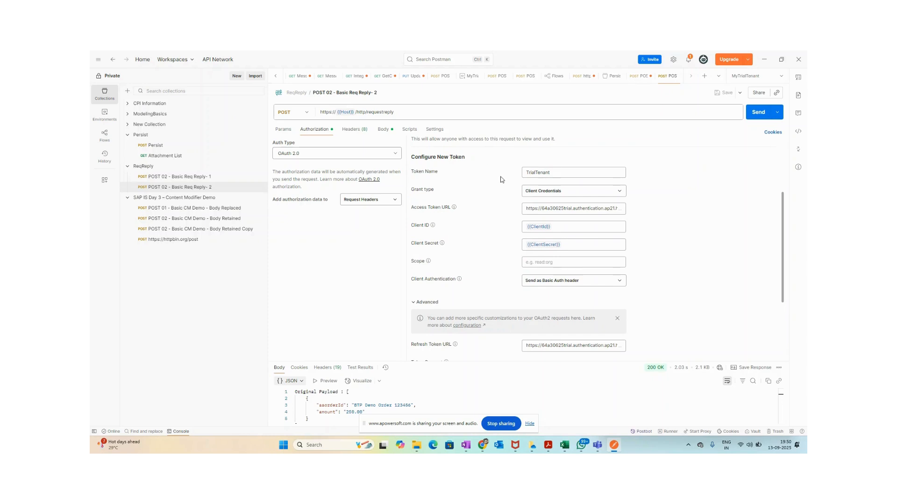
Step: Examine the token name, the available grant types, the client credential variables and the client authentication options
drag(579, 173, 519, 171)
click(598, 192)
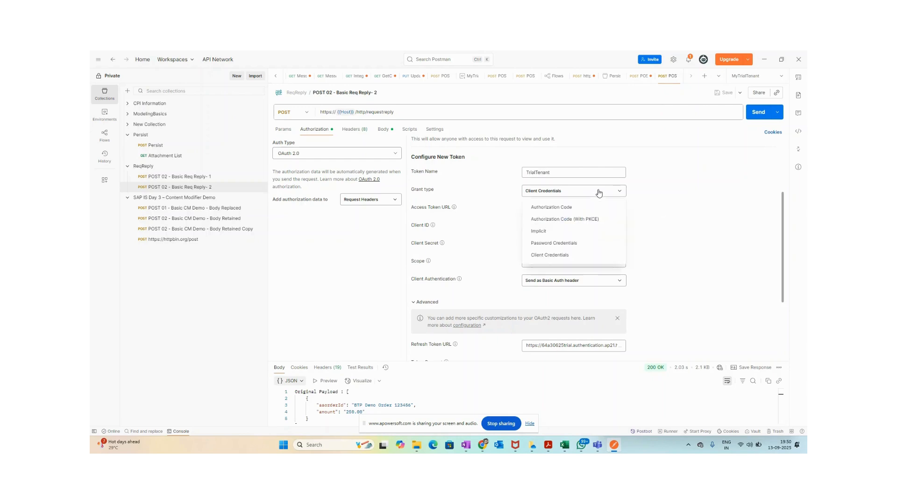
click(682, 192)
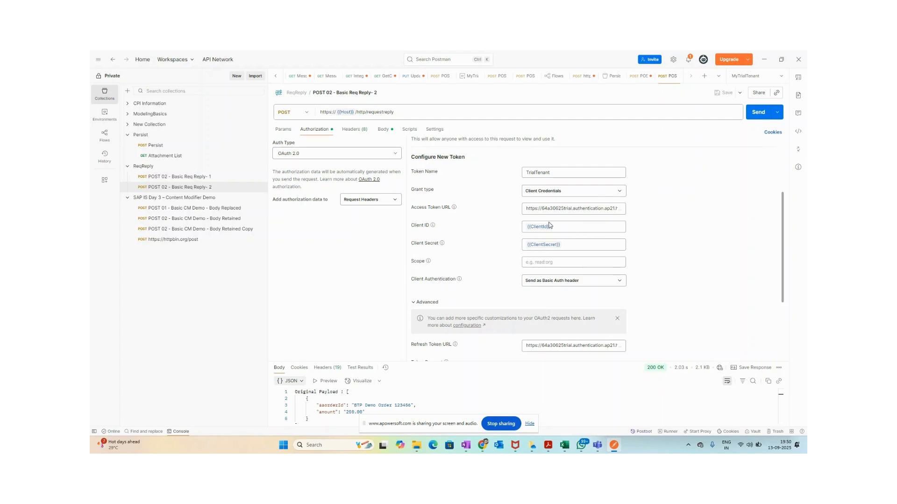
mouse_move(549, 246)
scroll(669, 286, down, 1)
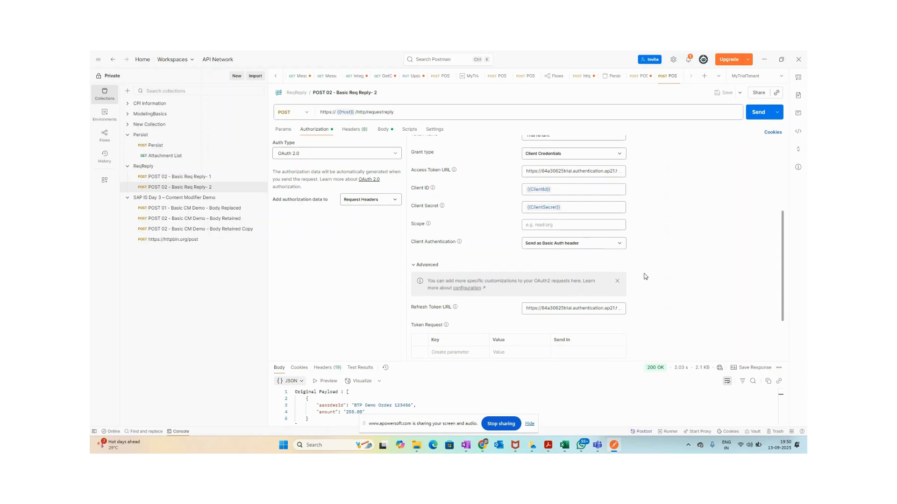
click(623, 243)
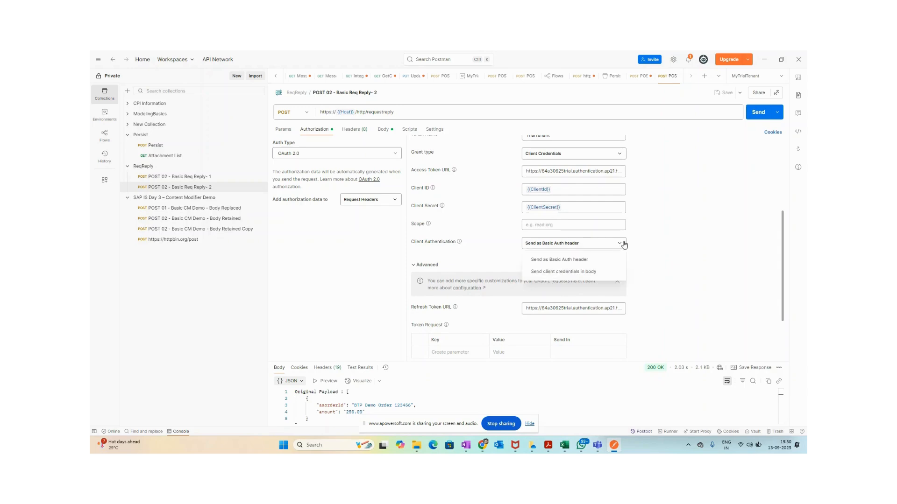
click(600, 285)
Step: Replace the Refresh Token URL with the copied token URL, and save the request
scroll(600, 284, down, 2)
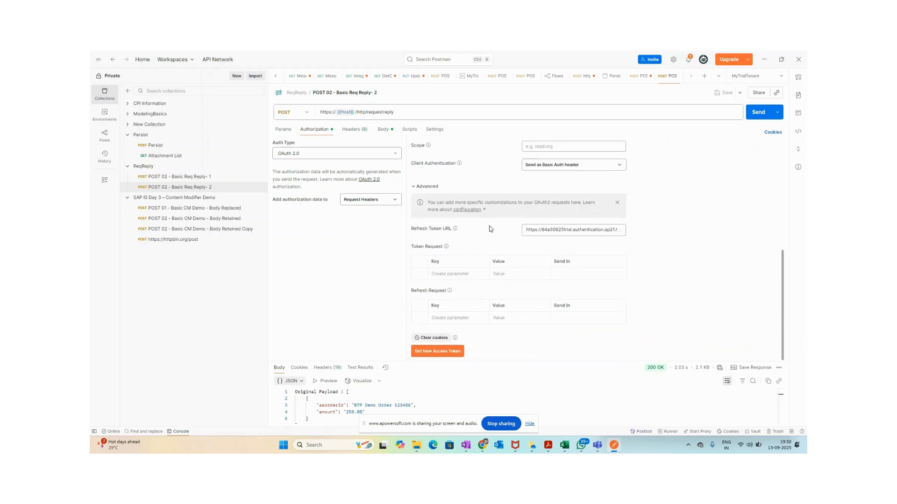
click(605, 232)
key(ctrl+a)
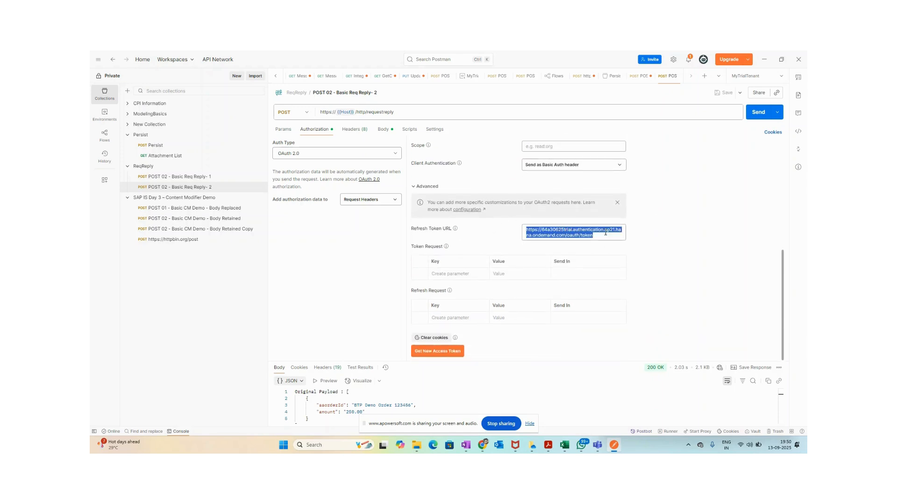
key(ctrl+v)
click(706, 248)
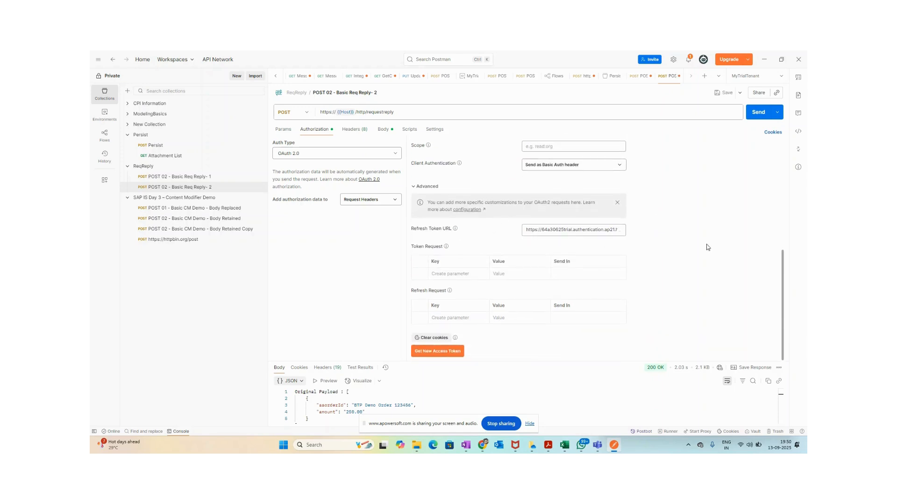
click(724, 92)
Step: Review the OAuth 2.0 configuration, collapse the advanced options, and request a new access token
scroll(630, 270, up, 2)
scroll(643, 262, up, 10)
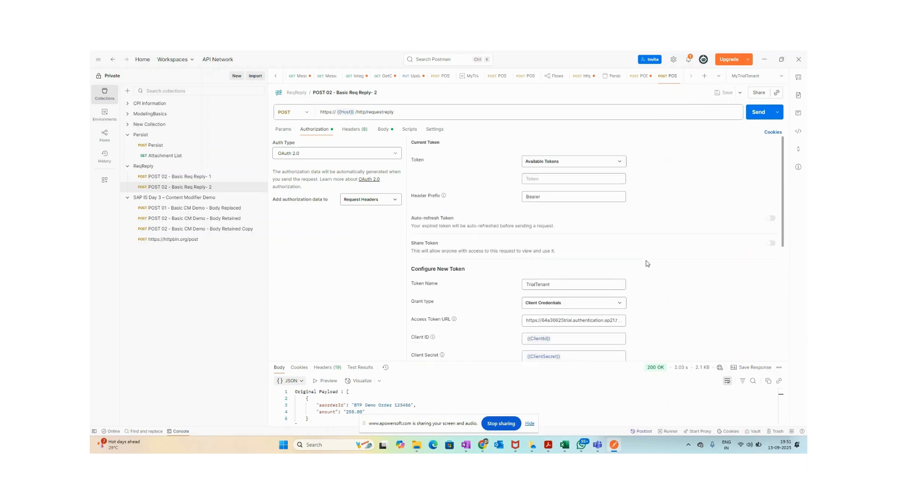
scroll(645, 262, down, 12)
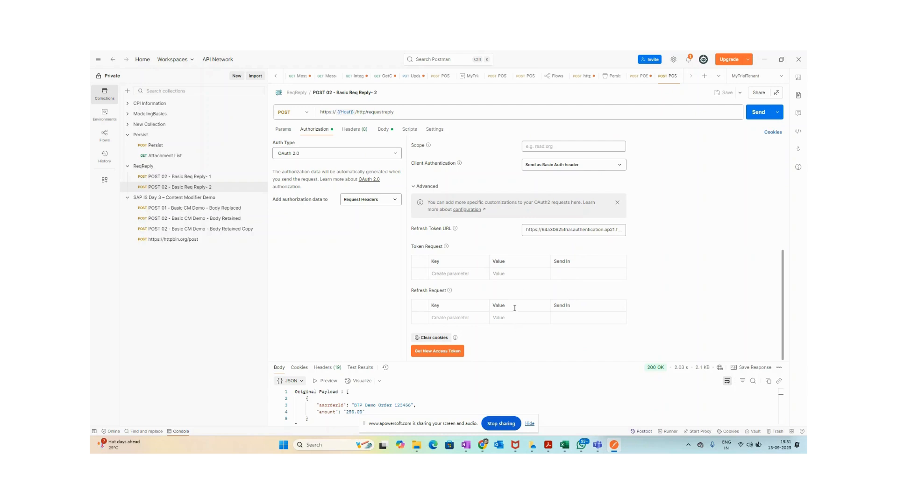
click(414, 187)
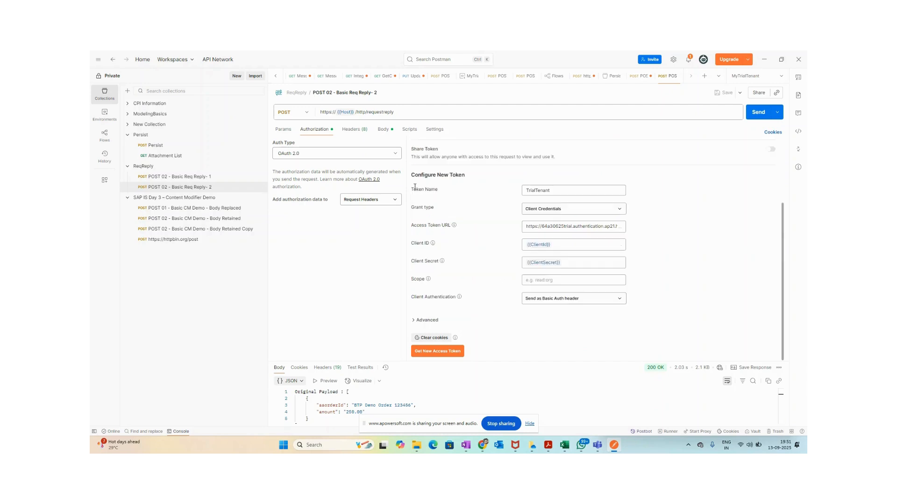
click(441, 357)
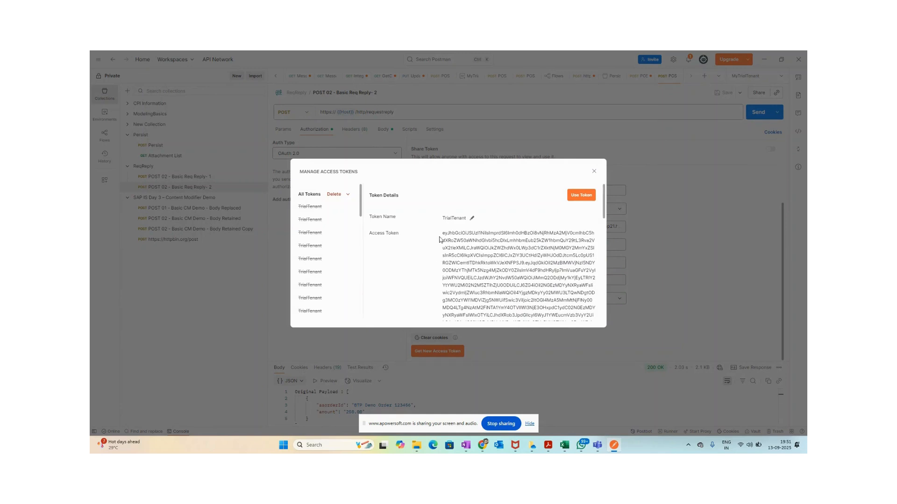
Step: Inspect the generated TrialTenant access token and its details, and apply that token to the request
drag(447, 234, 514, 289)
scroll(515, 289, up, 5)
click(528, 276)
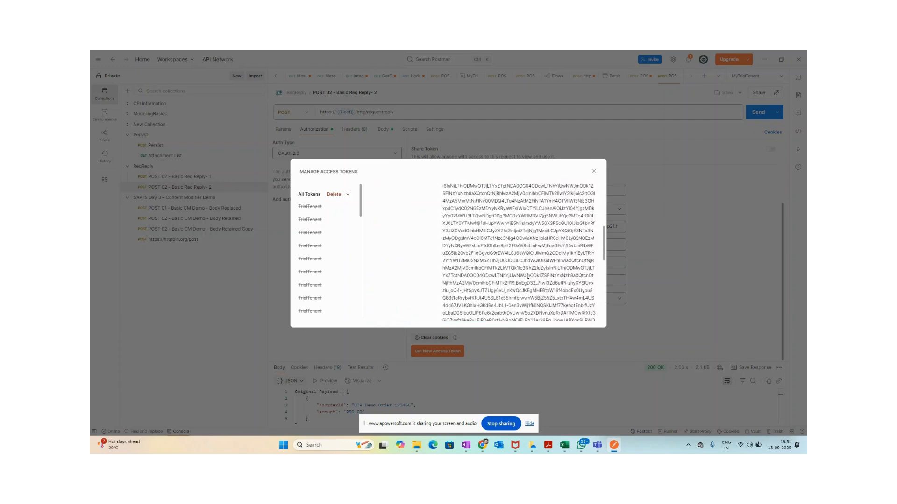
scroll(516, 289, down, 1)
drag(501, 294, 477, 284)
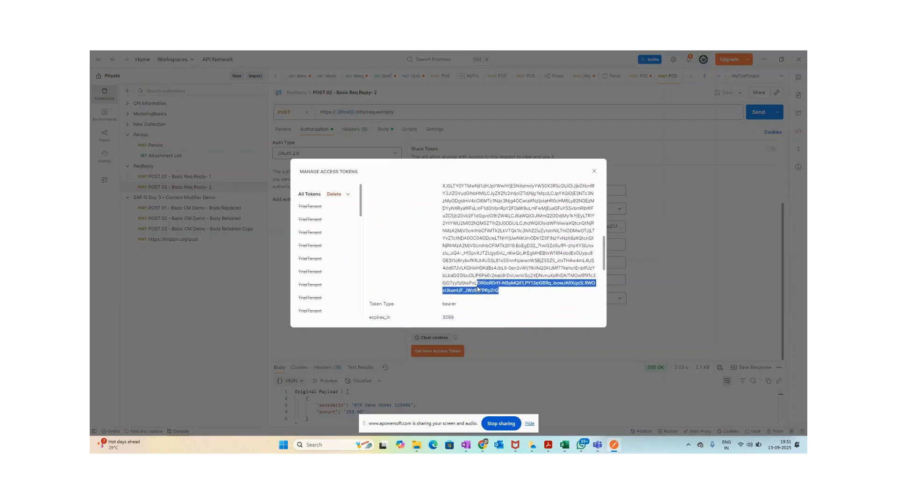
scroll(512, 290, up, 5)
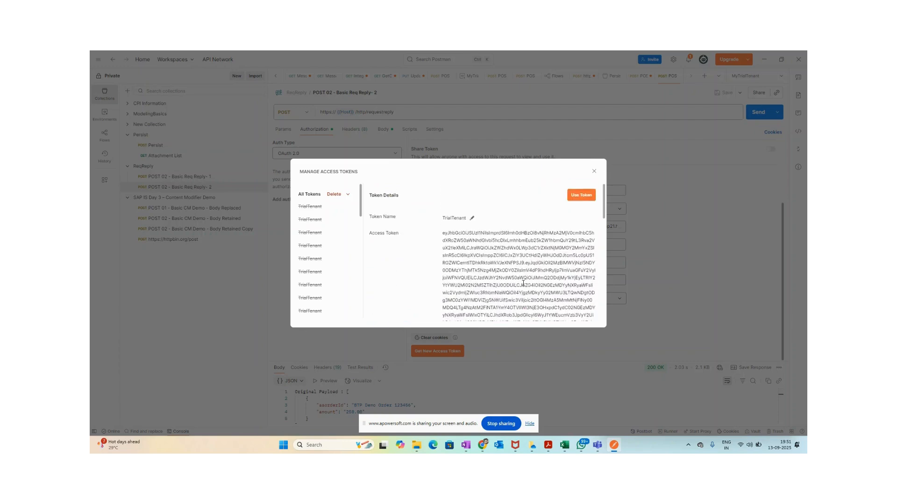
click(586, 197)
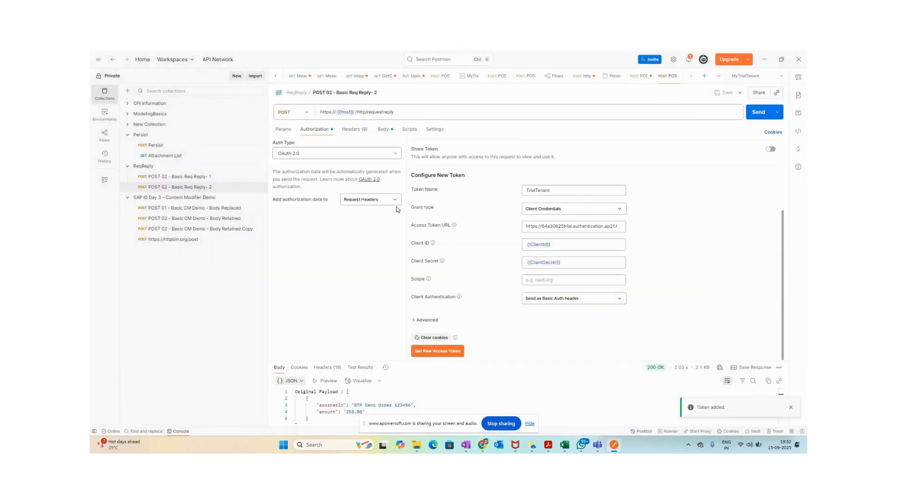
Step: Reveal the hidden Authorization header value in the request headers and widen the Value column to read it in full
click(352, 131)
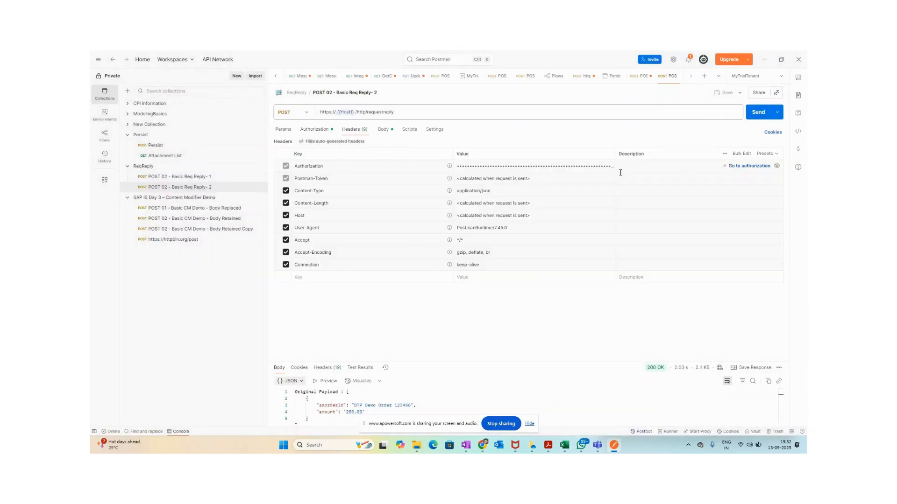
click(777, 168)
drag(616, 155, 680, 155)
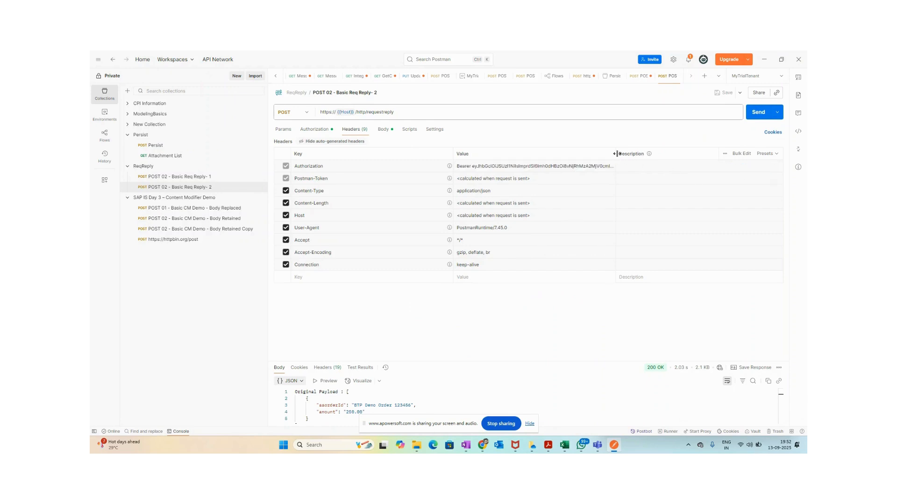
click(656, 165)
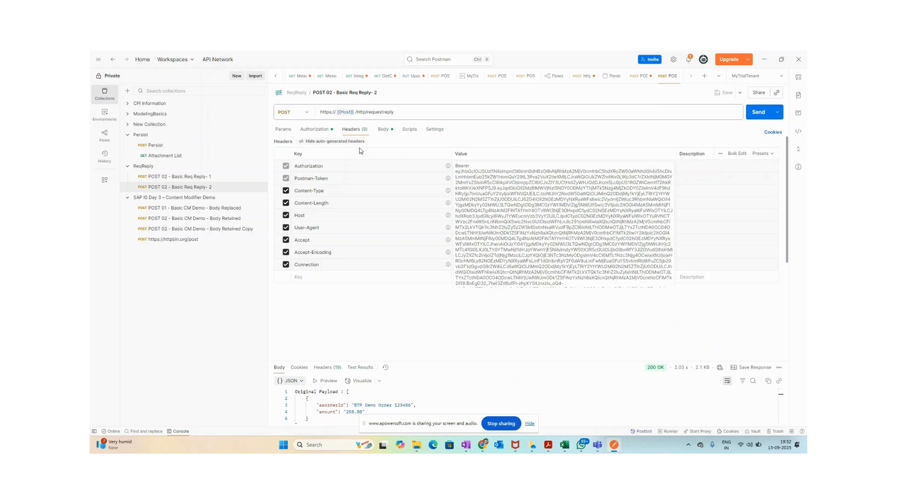
Step: Send the POST request with its raw JSON body, and review the original and new payloads in the enlarged response
click(391, 133)
click(446, 293)
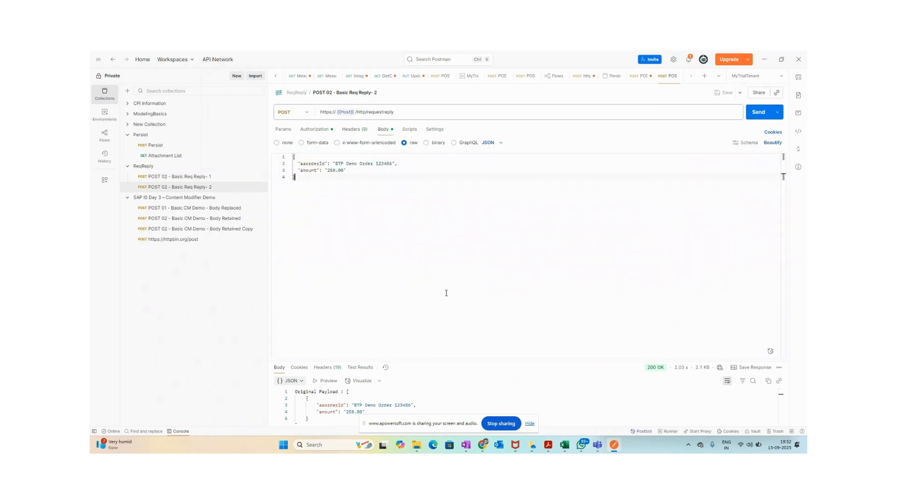
click(757, 113)
drag(531, 362, 524, 233)
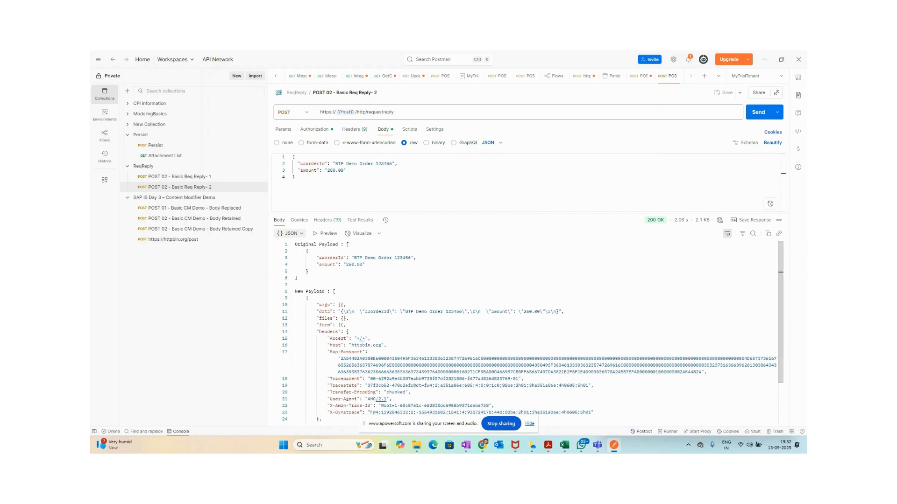
click(462, 411)
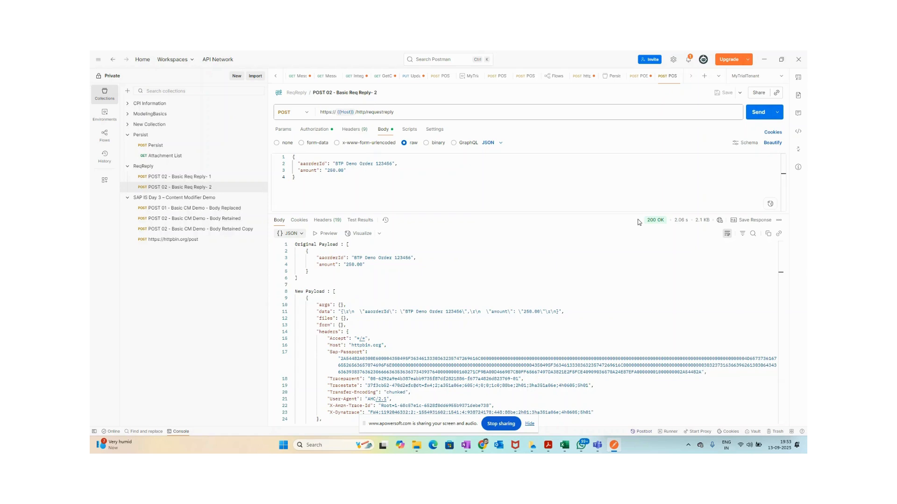
click(490, 331)
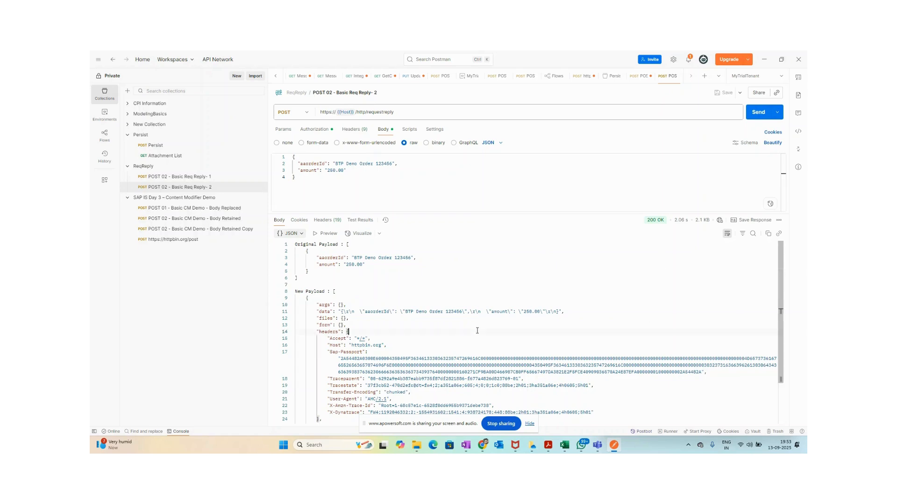
scroll(504, 356, down, 3)
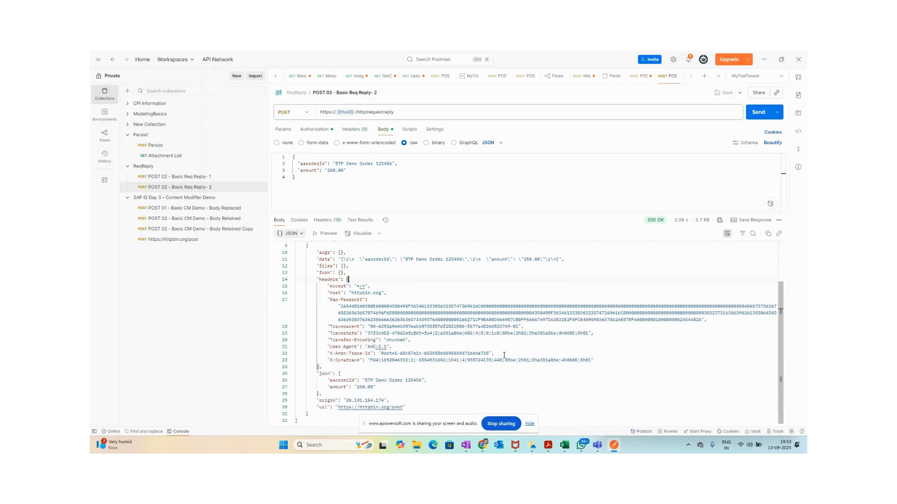
scroll(504, 356, up, 3)
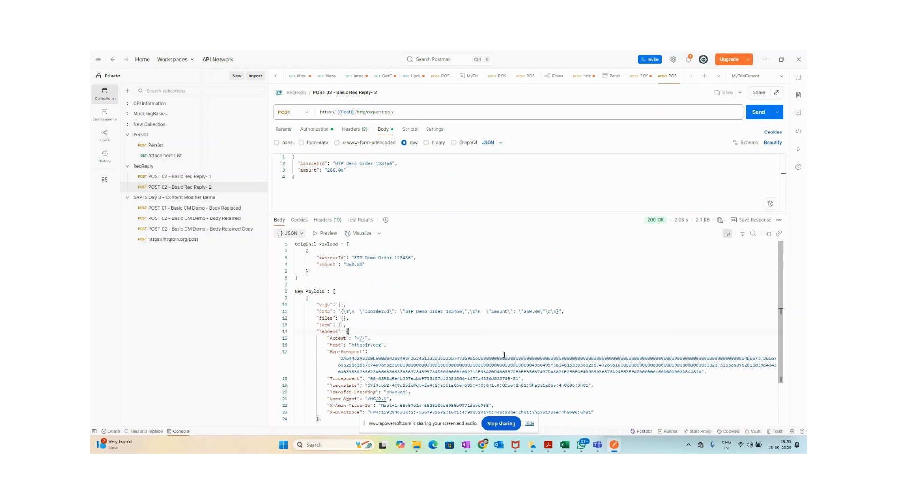
Step: Revisit the request's OAuth 2.0 token configuration, and enlarge the response again
click(316, 130)
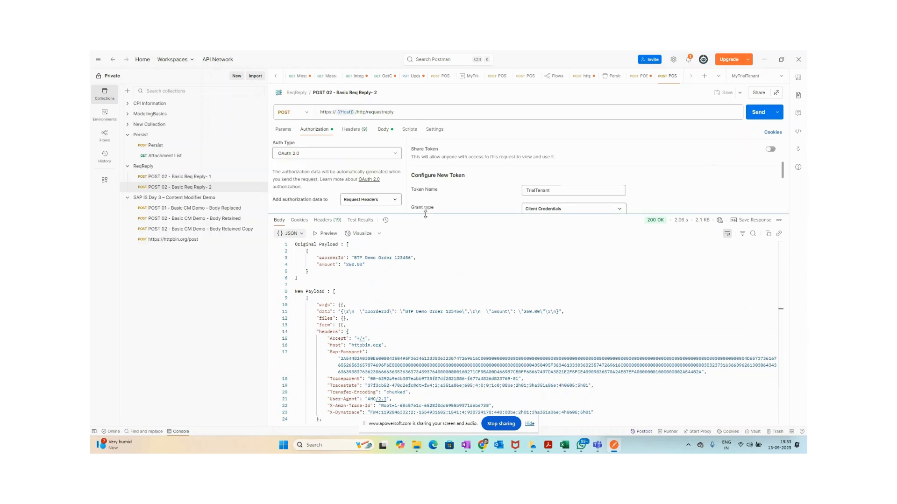
drag(424, 215, 432, 357)
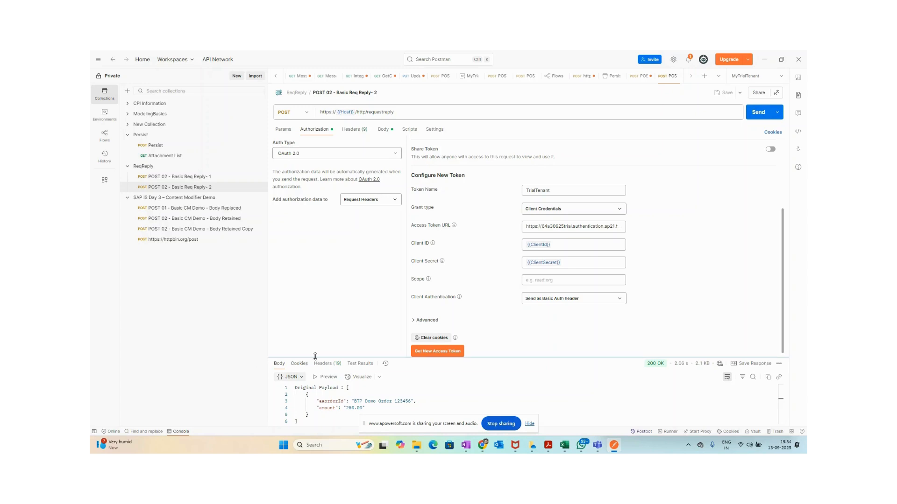
drag(313, 358, 333, 255)
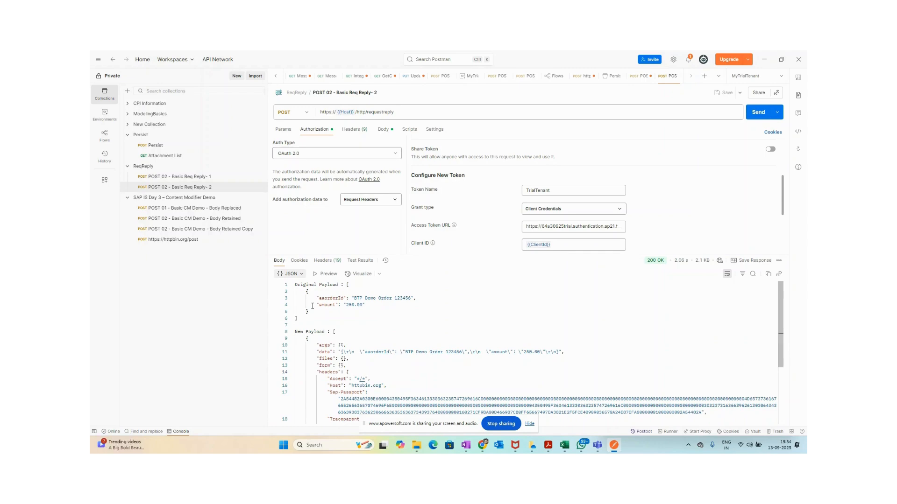
Step: Switch to the Chrome browser and bring up the Apowersoft online screen recorder page
mouse_move(481, 450)
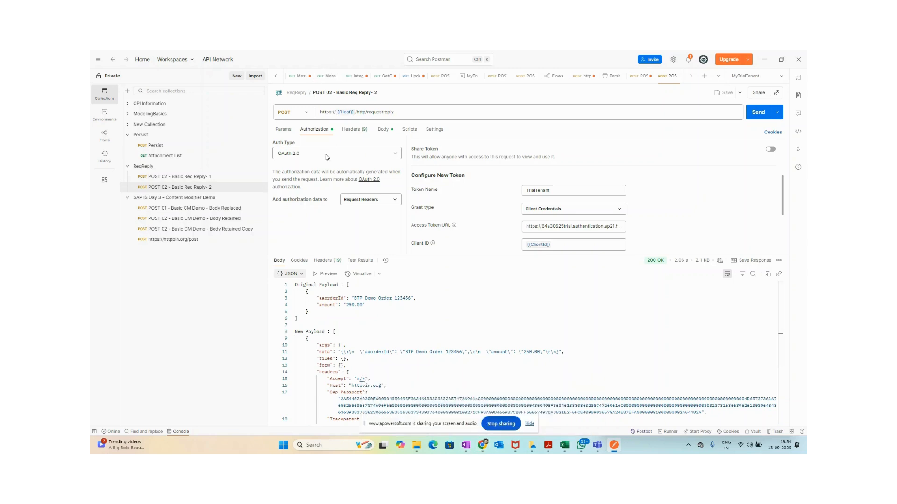
key(alt+Tab)
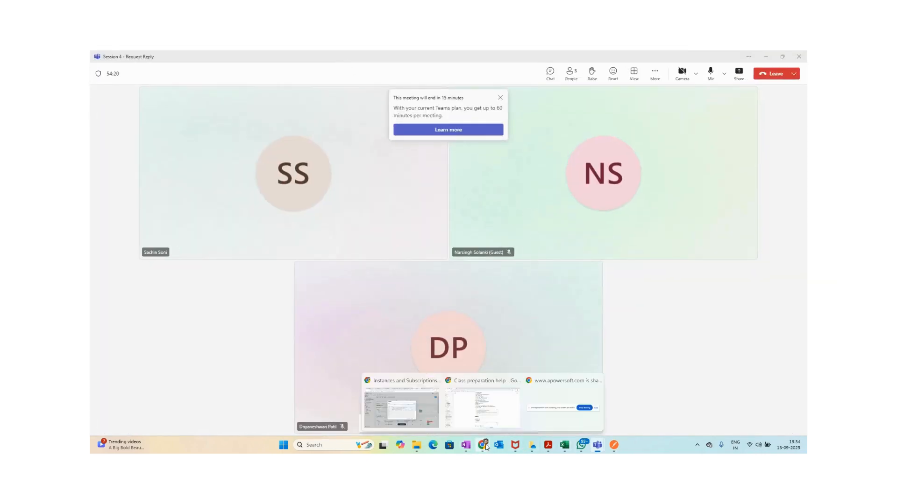
click(485, 402)
click(407, 58)
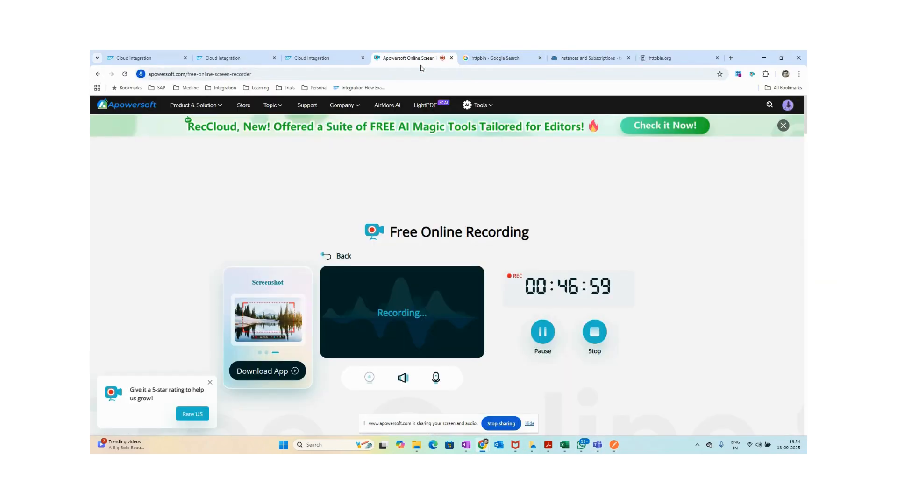